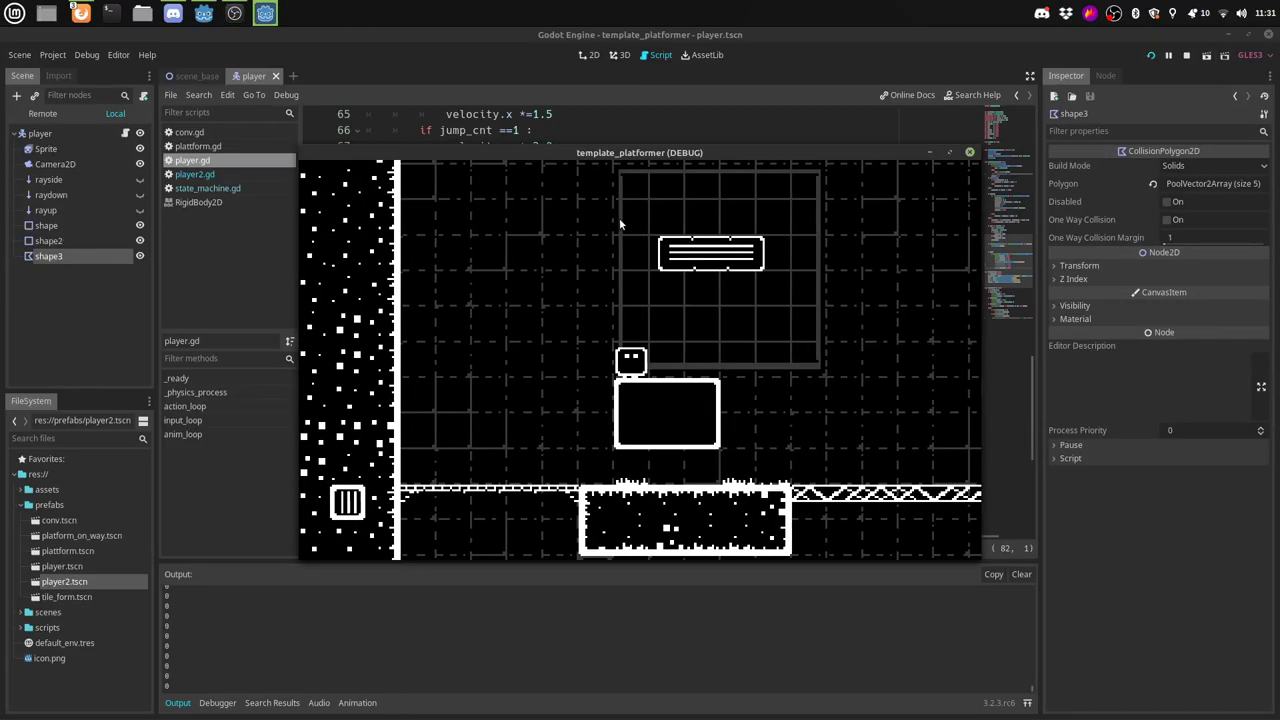
# Step: Walk and jump across the box and bridge, dropping through the one-way bridge onto the conveyor
pyautogui.press('Right')
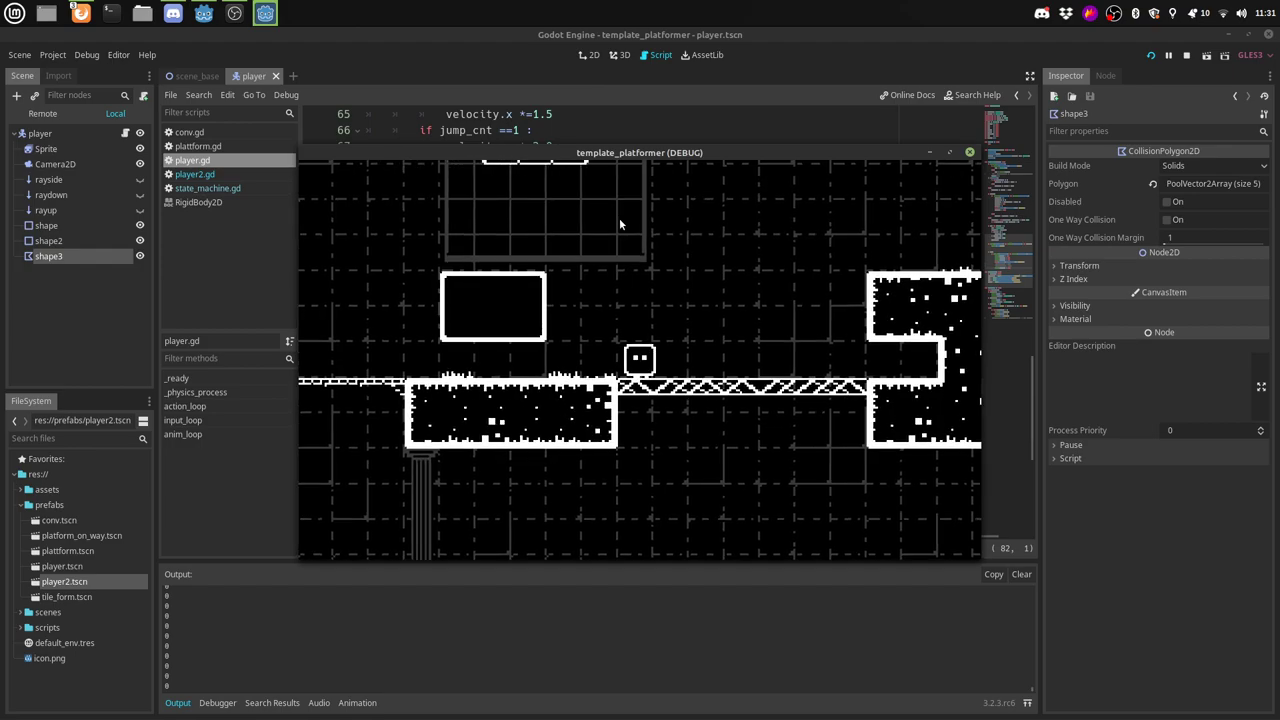
pyautogui.press('Left')
pyautogui.press('Left')
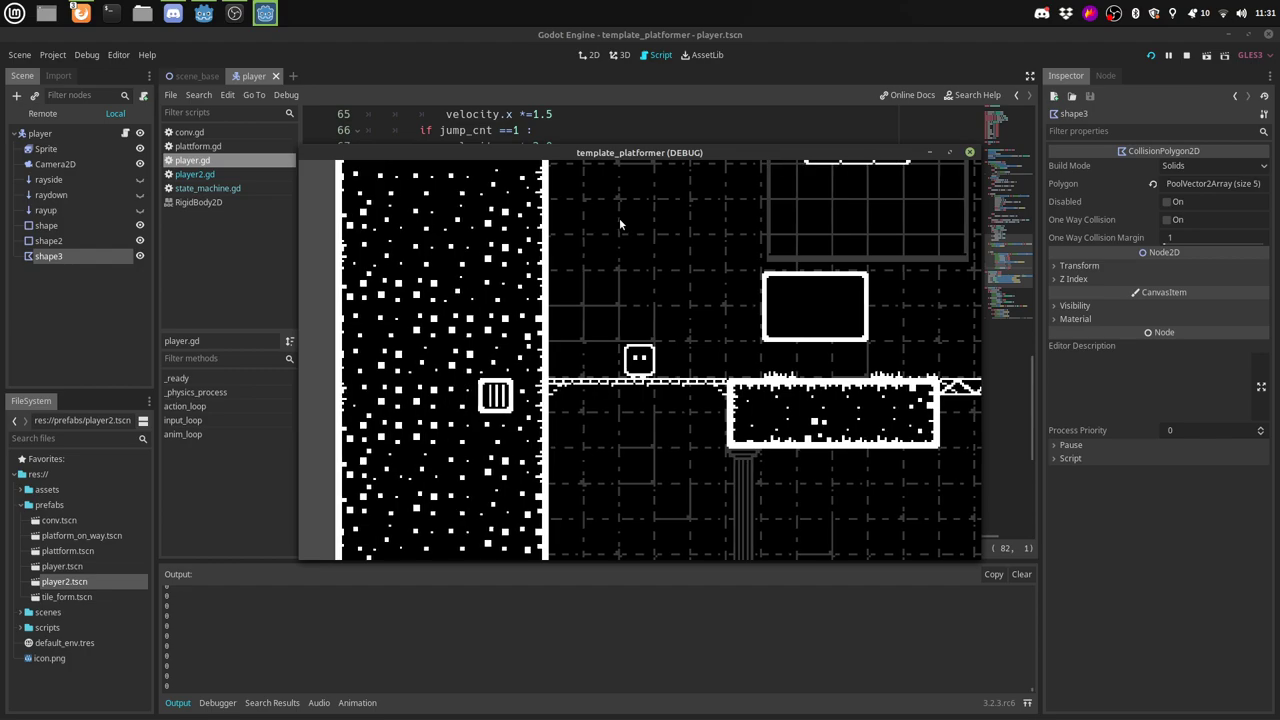
pyautogui.press('Up')
pyautogui.press('Right')
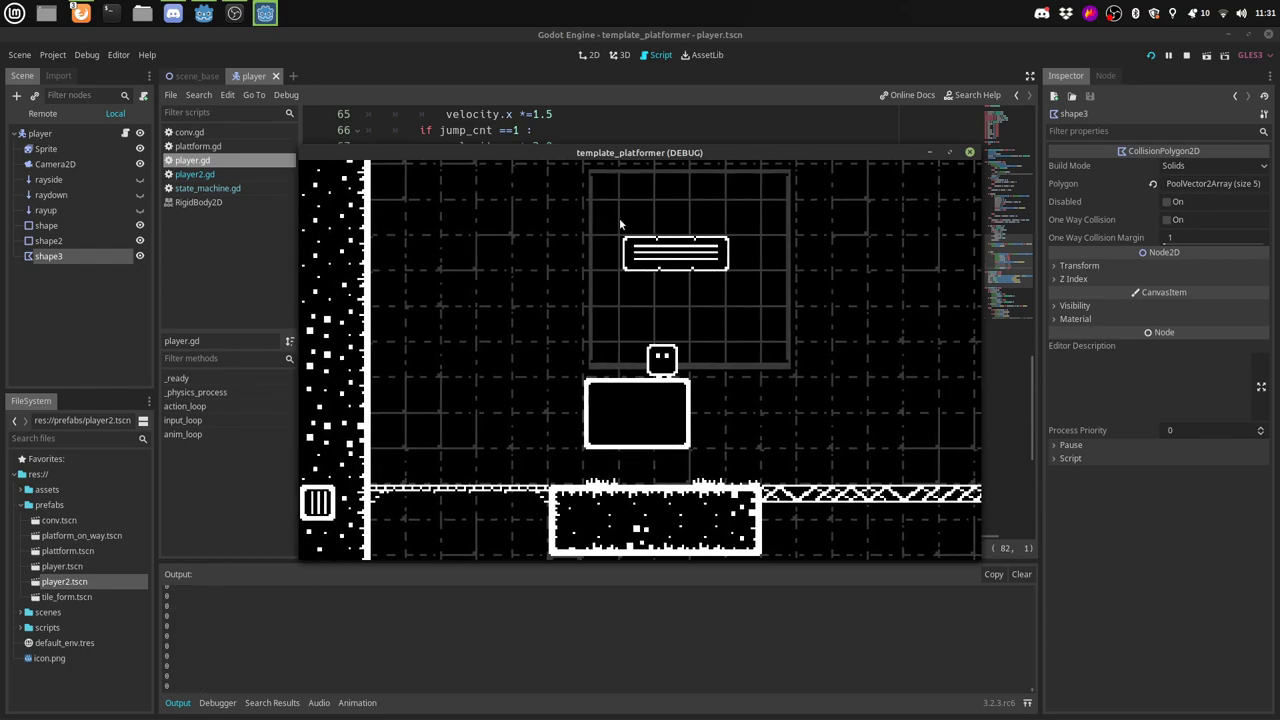
pyautogui.press('Up')
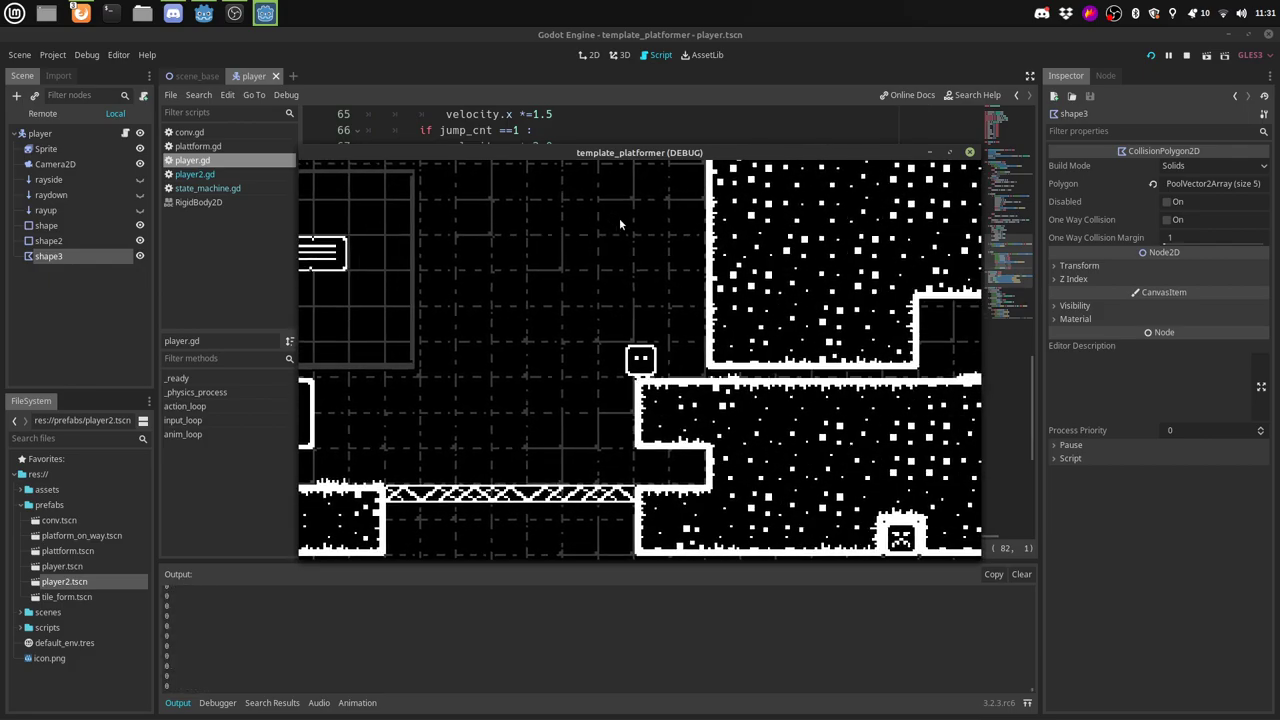
pyautogui.press('Left')
pyautogui.press('Up')
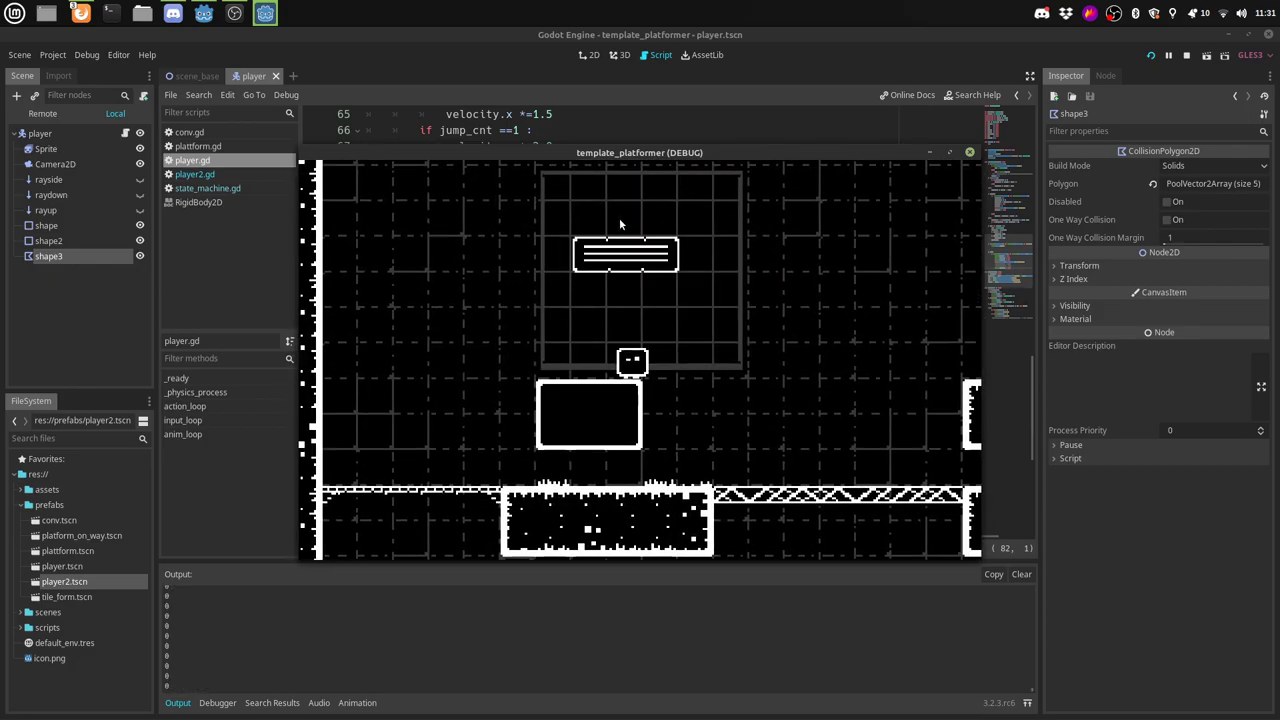
pyautogui.press('Left')
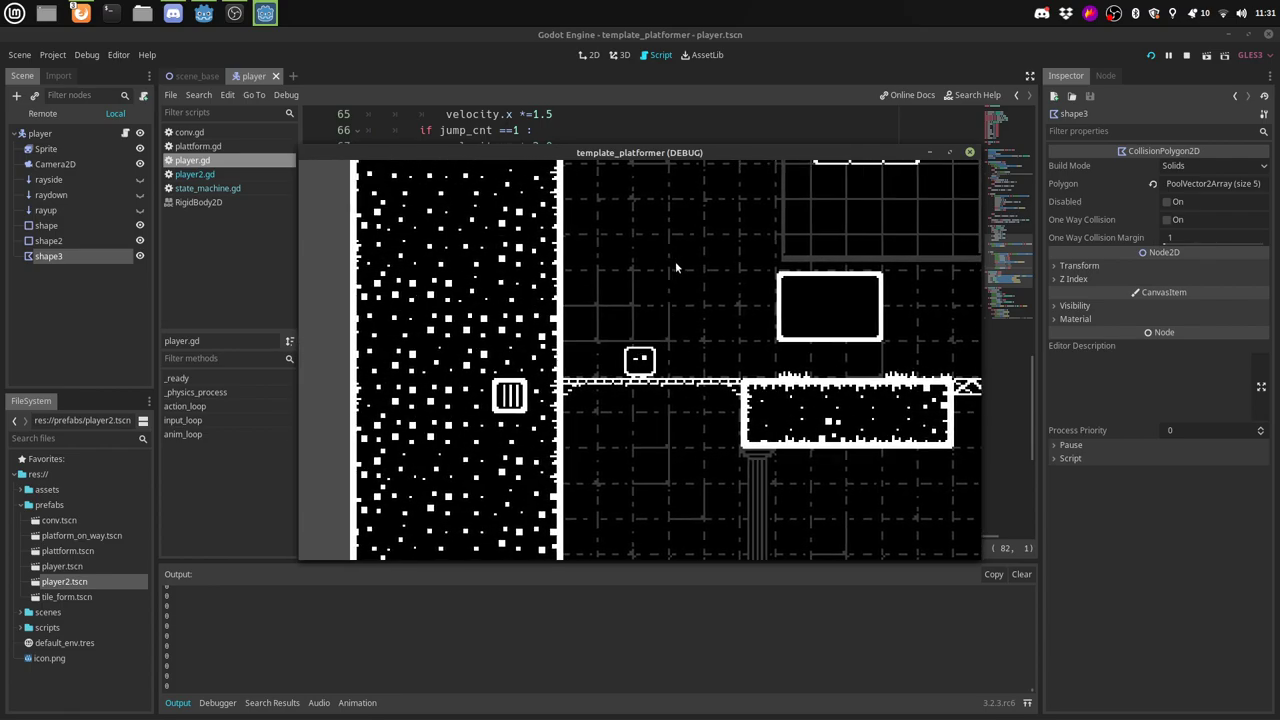
pyautogui.press('Down')
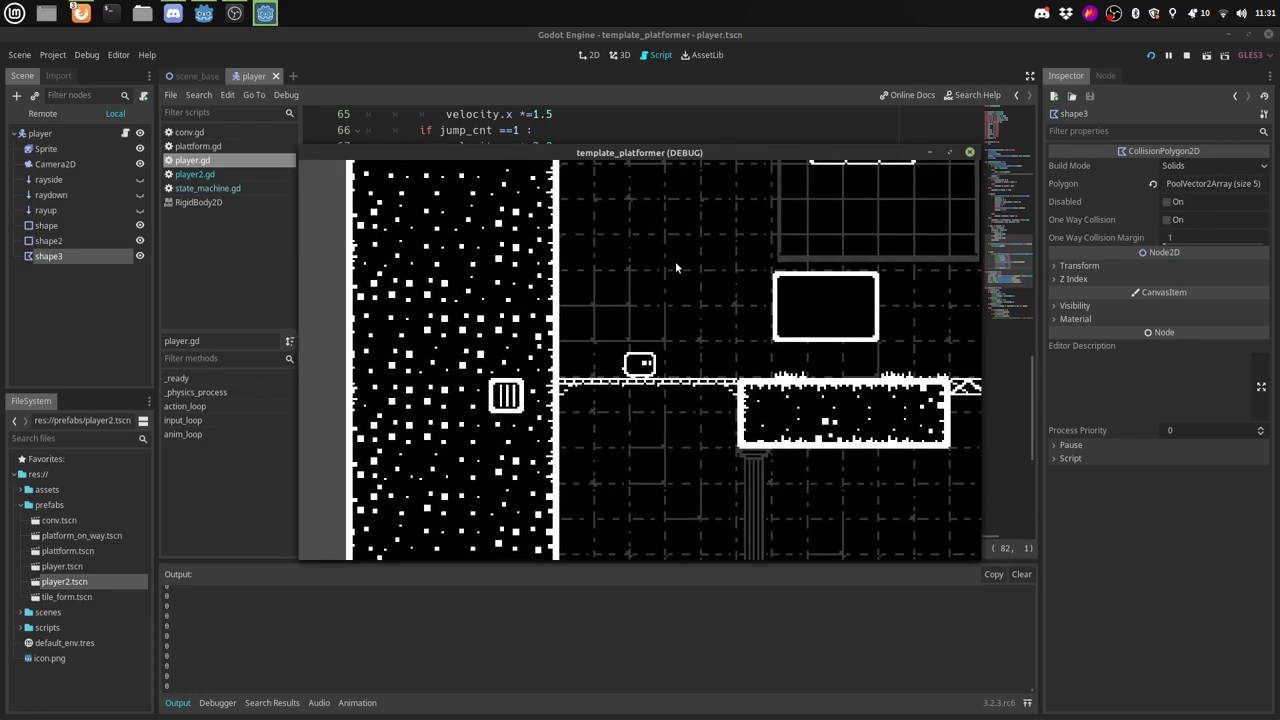
pyautogui.press('Down')
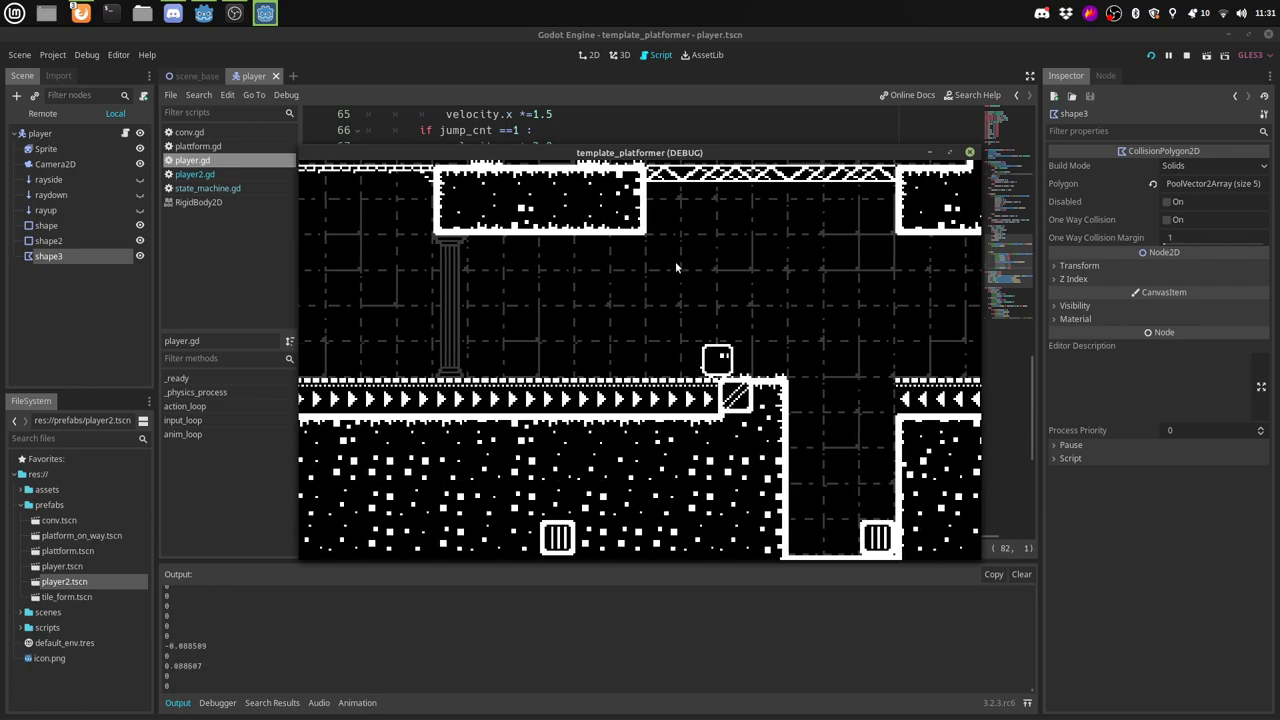
pyautogui.press('Up')
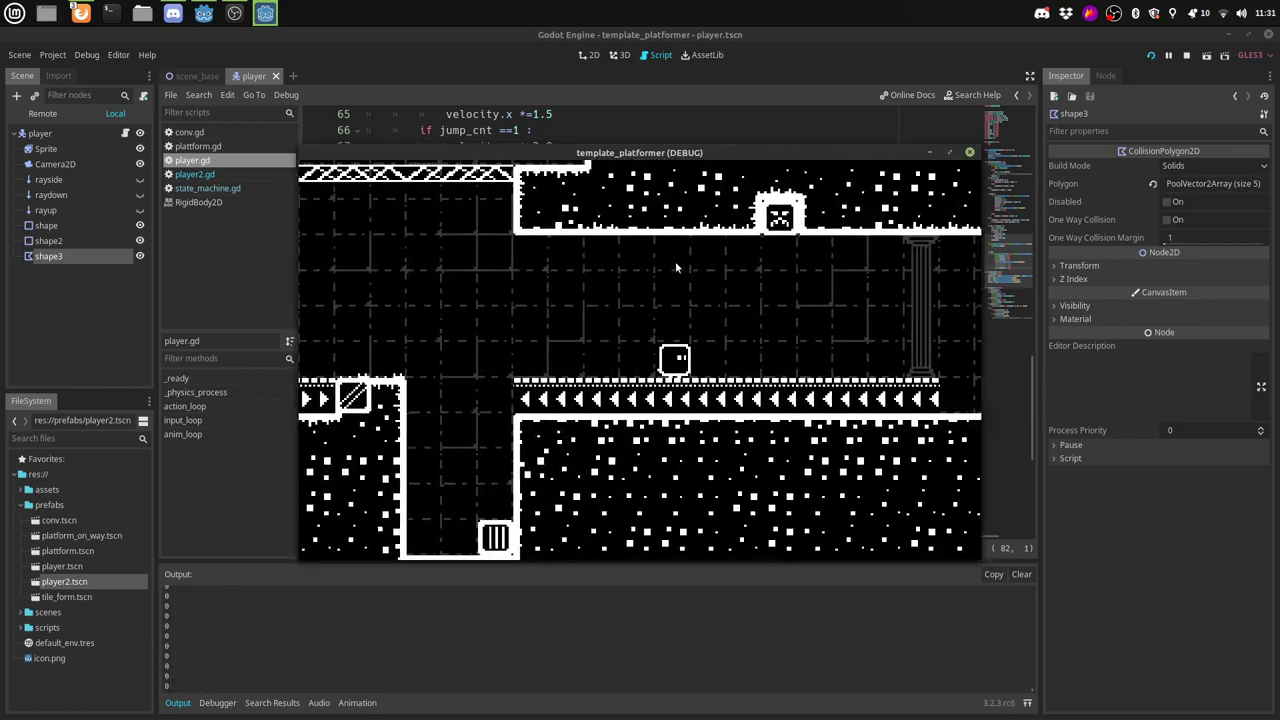
pyautogui.press('Right')
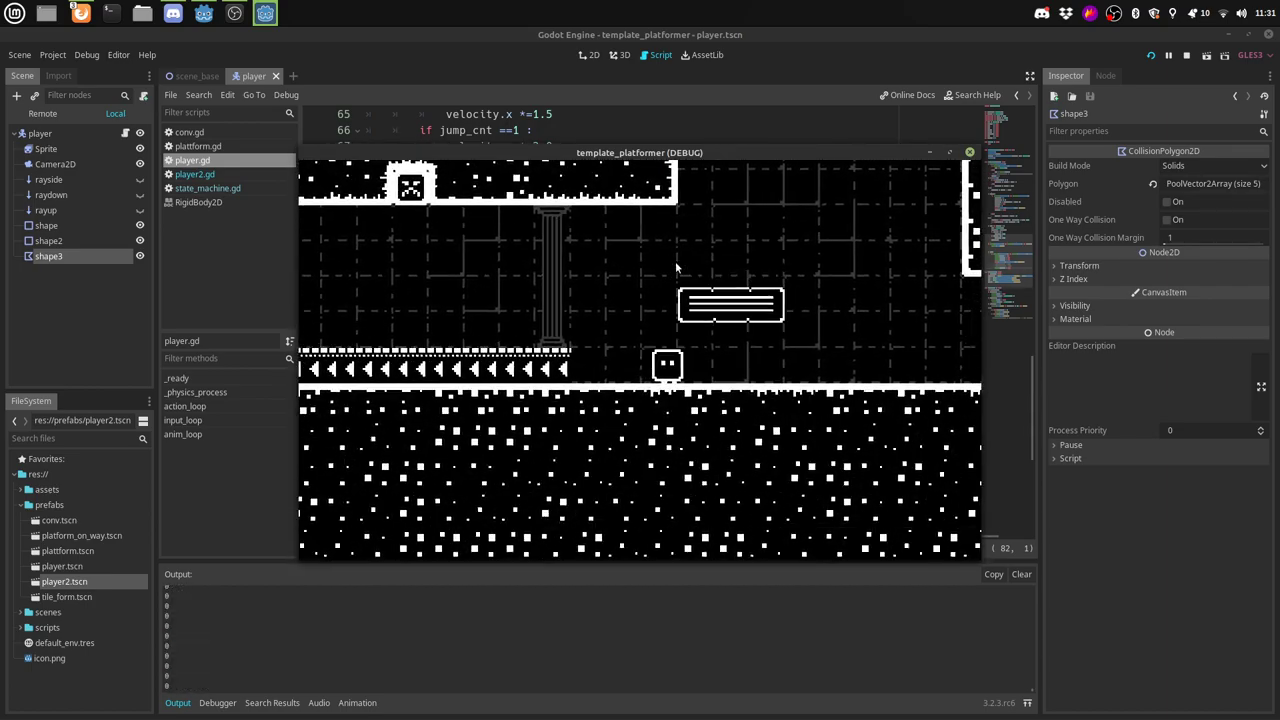
pyautogui.press('Right')
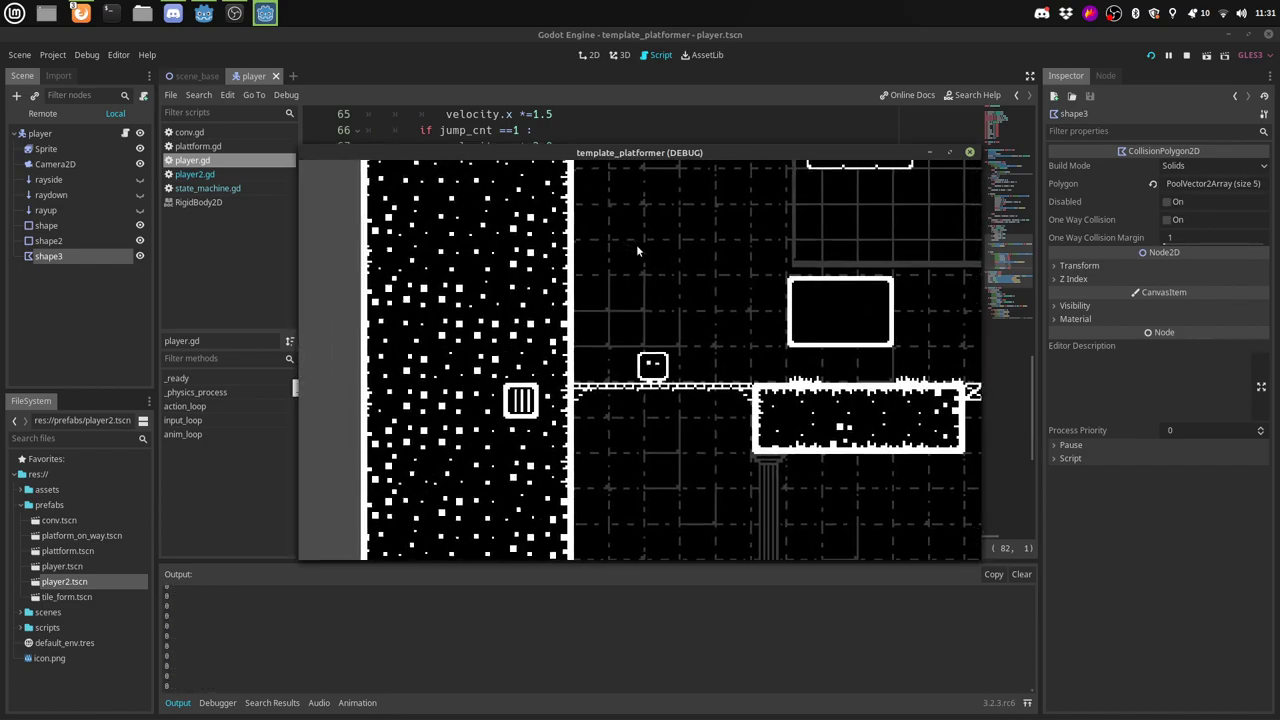
# Step: Jump on and off the moving platform, then close the running game with Alt+F4
pyautogui.press('space')
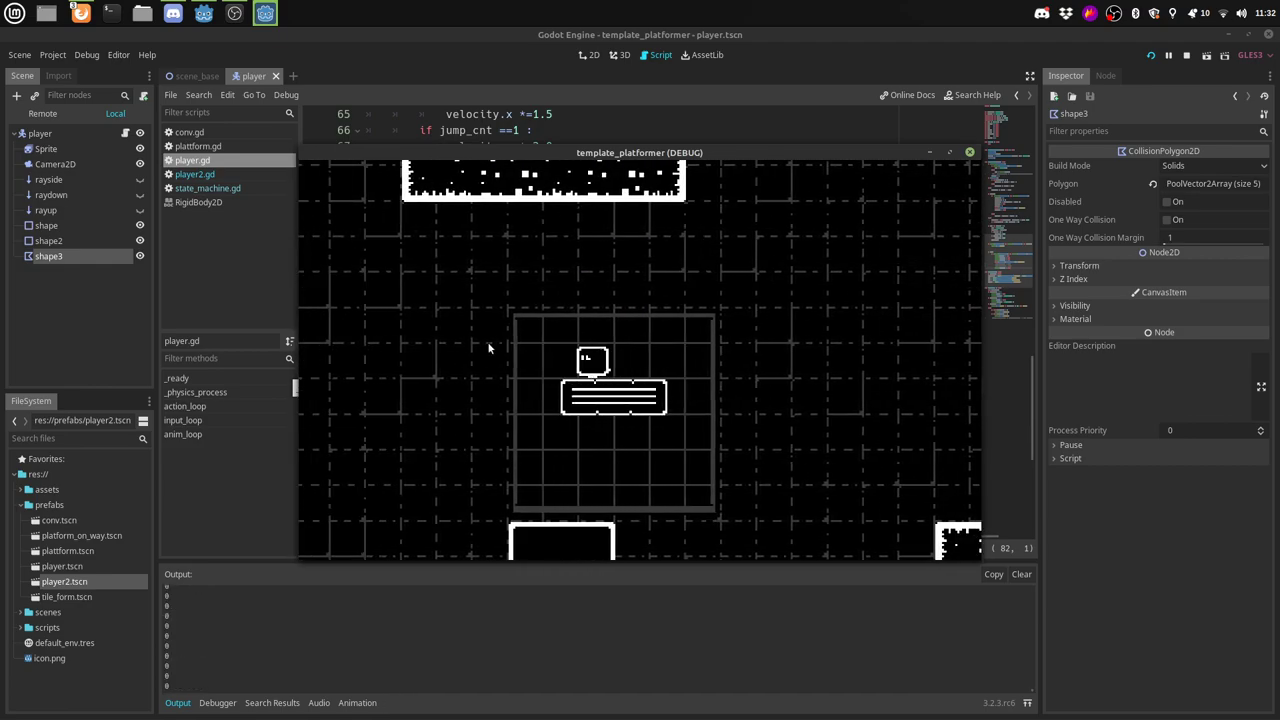
pyautogui.press('Left')
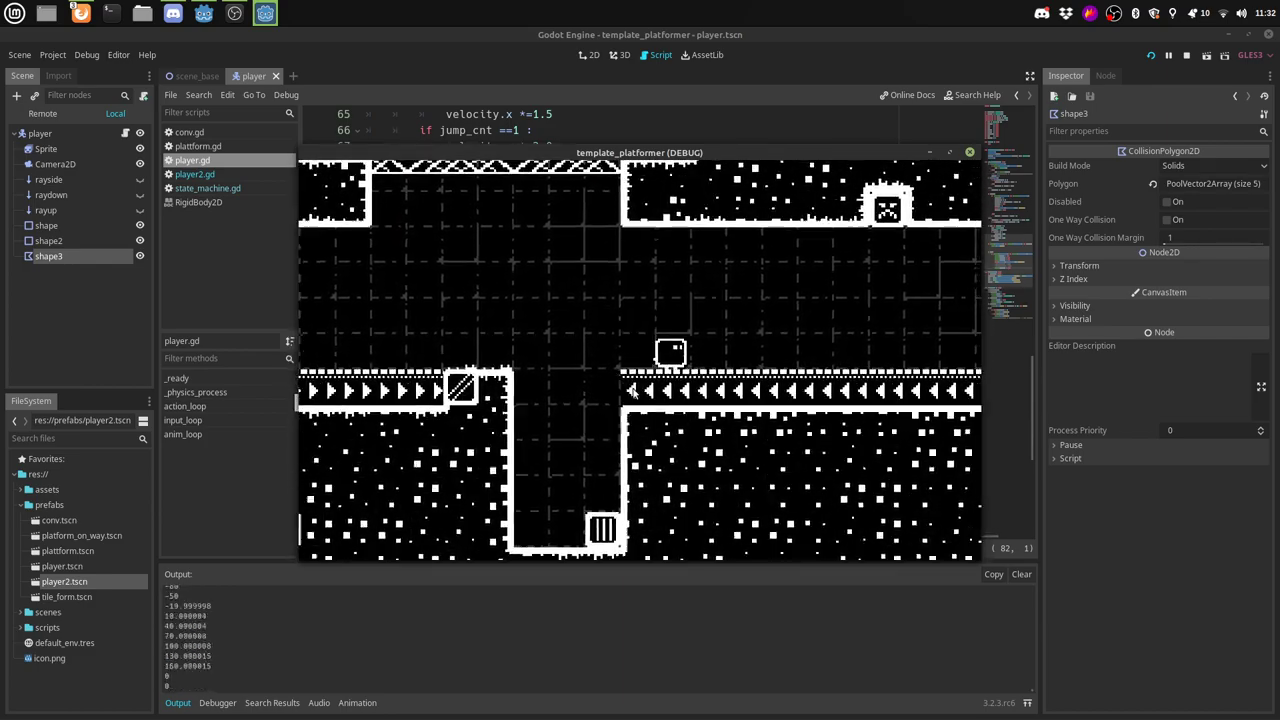
pyautogui.press('Right')
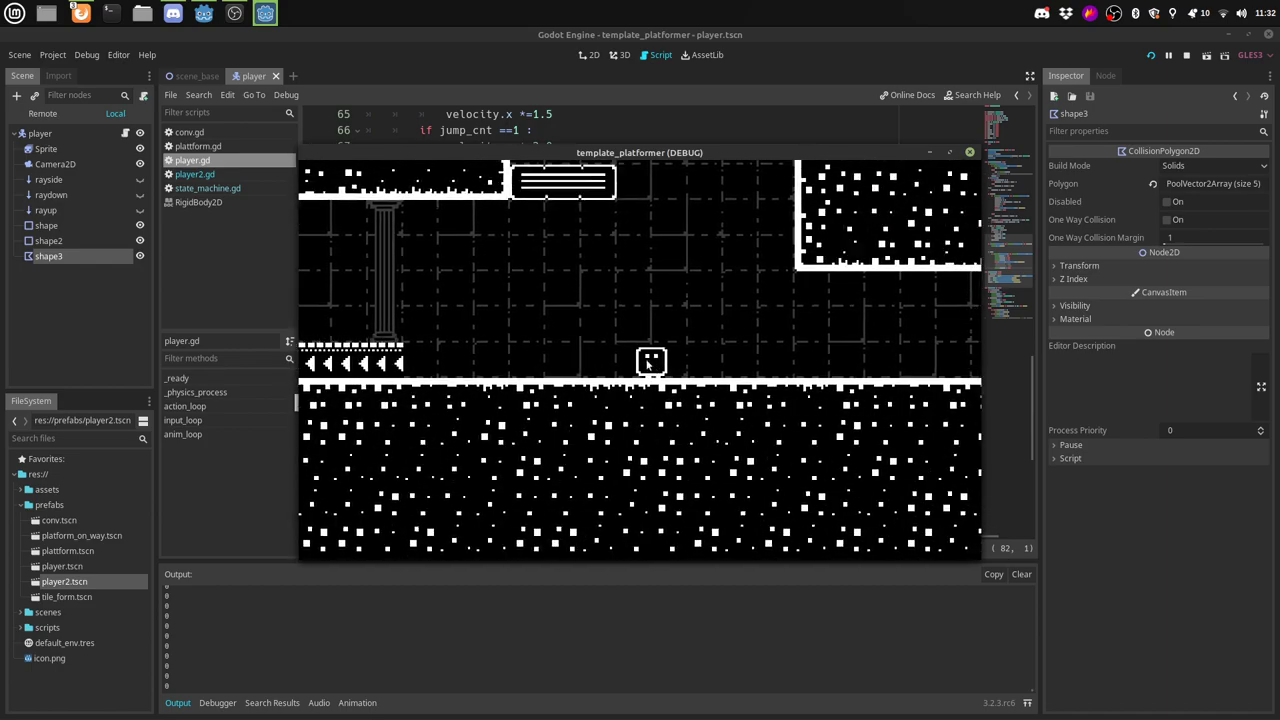
pyautogui.press('space')
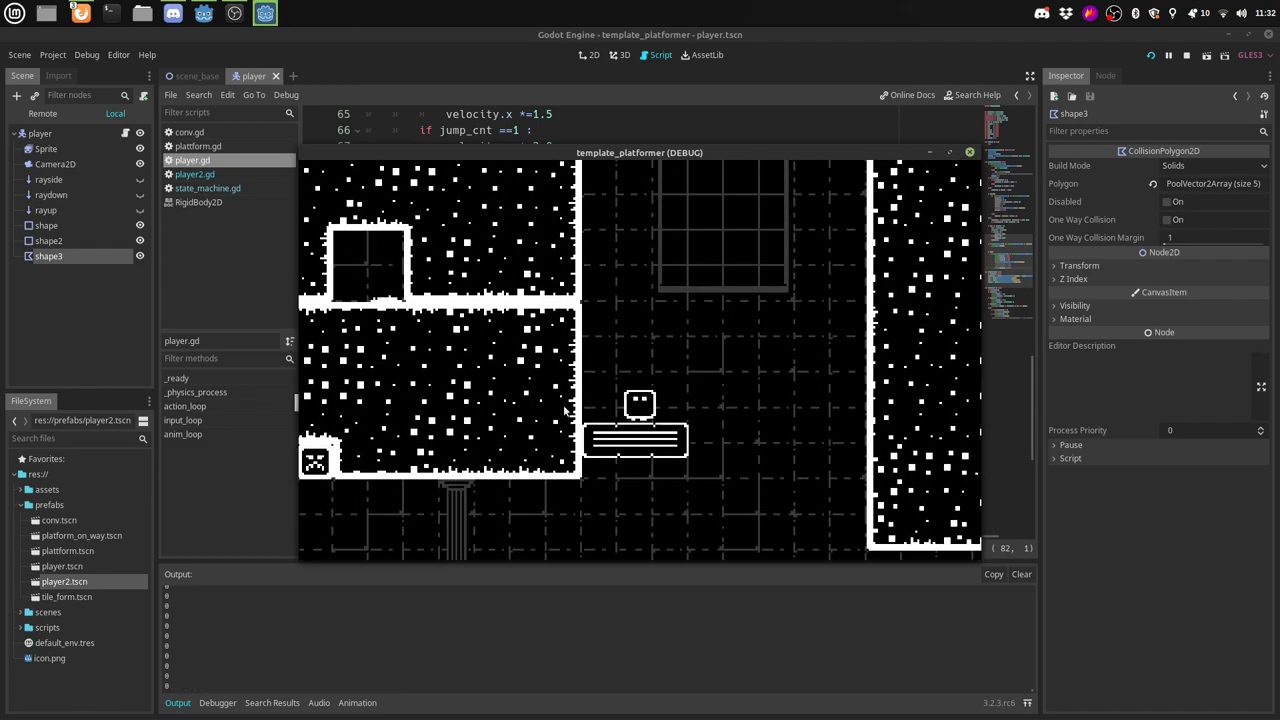
pyautogui.press('space')
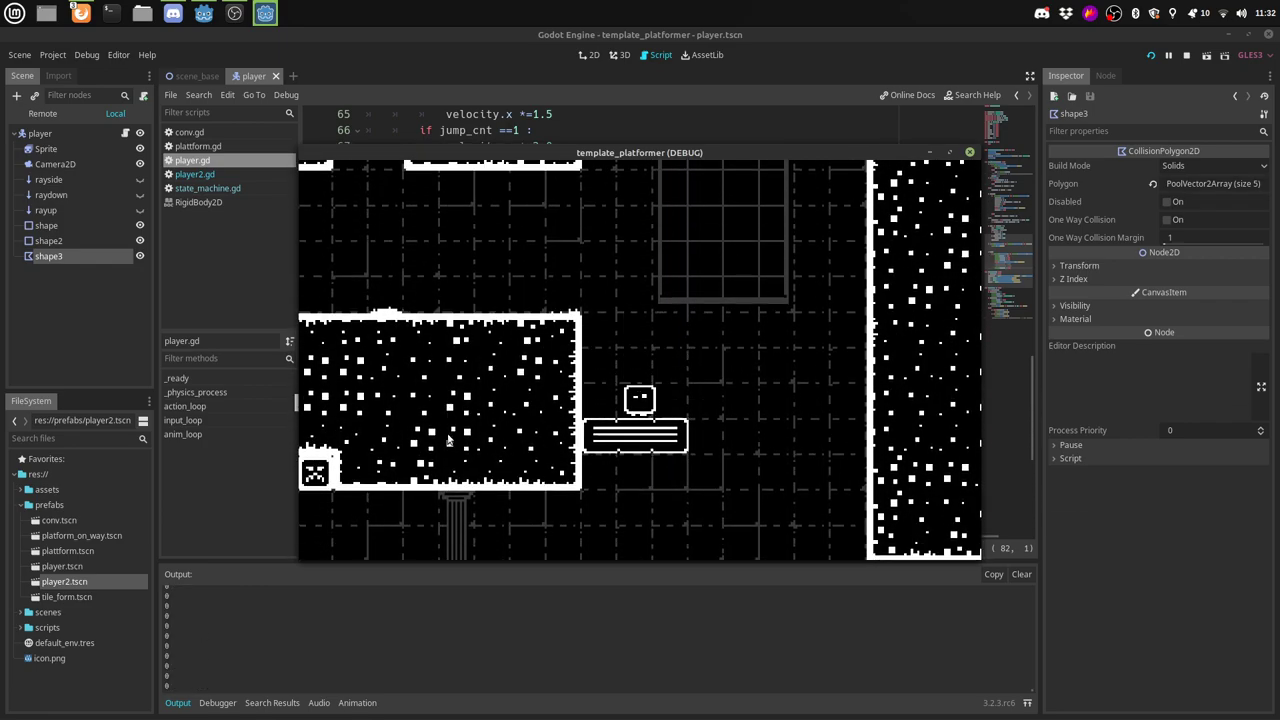
pyautogui.press('space')
pyautogui.press('space')
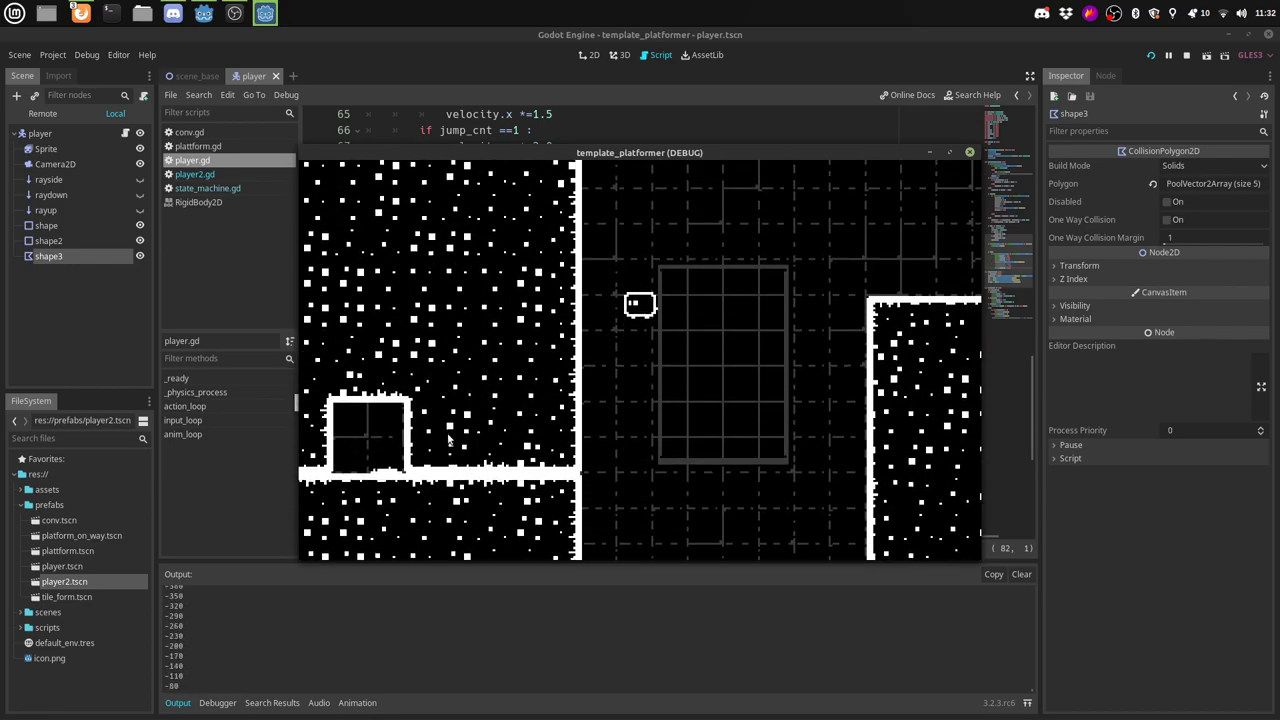
pyautogui.press('space')
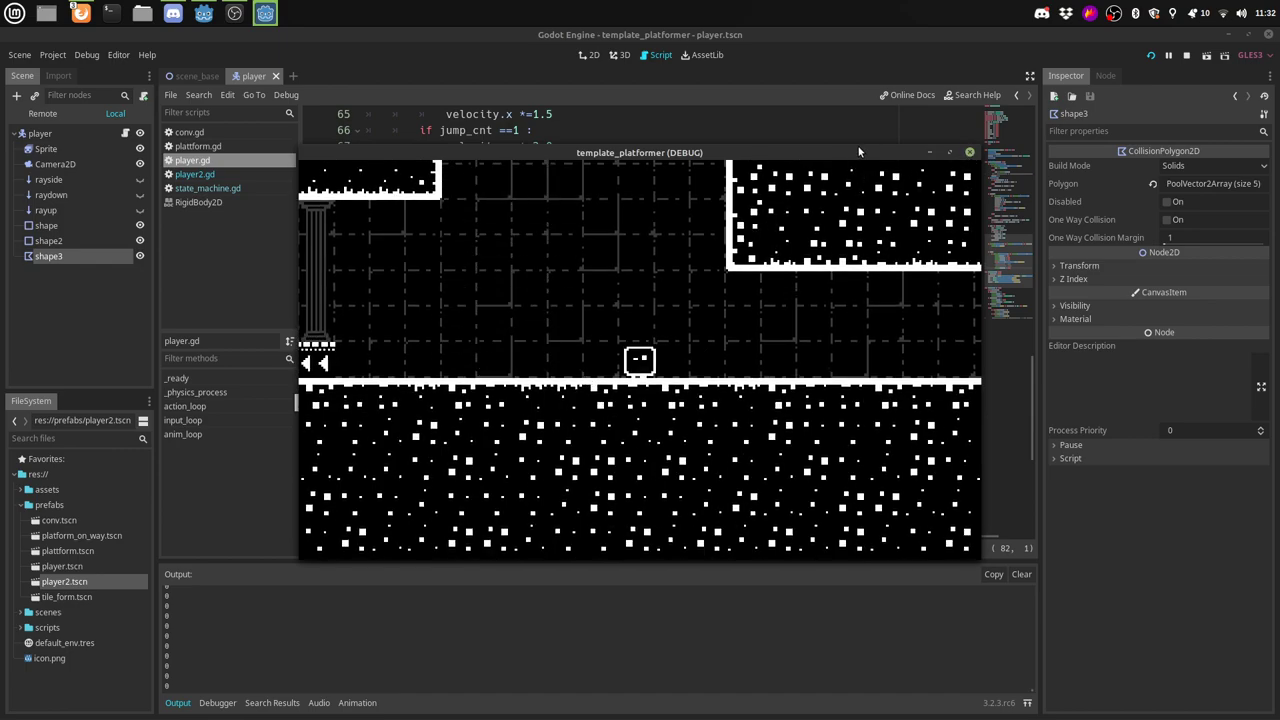
pyautogui.hotkey('alt', 'F4')
# Step: Flatten shape3's pointed bottom with an extra vertex, then run the game again
pyautogui.click(590, 58)
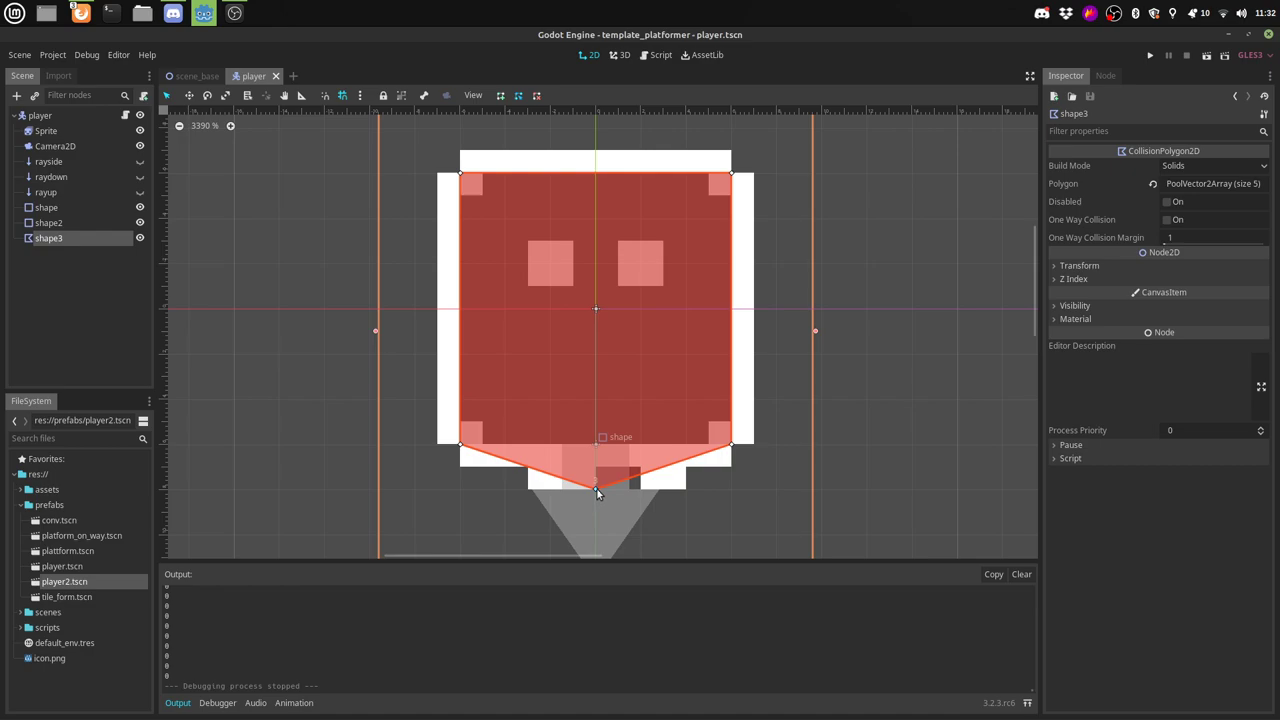
pyautogui.moveTo(595, 492); pyautogui.dragTo(589, 457)
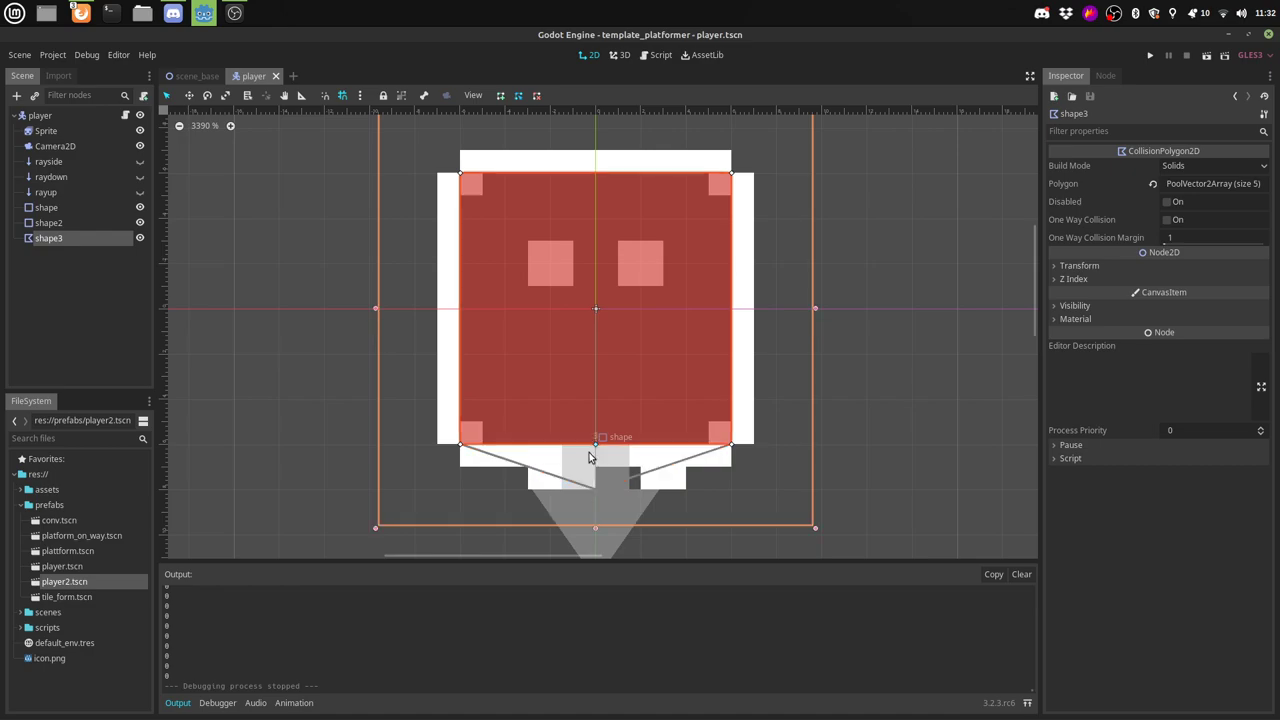
pyautogui.click(597, 494)
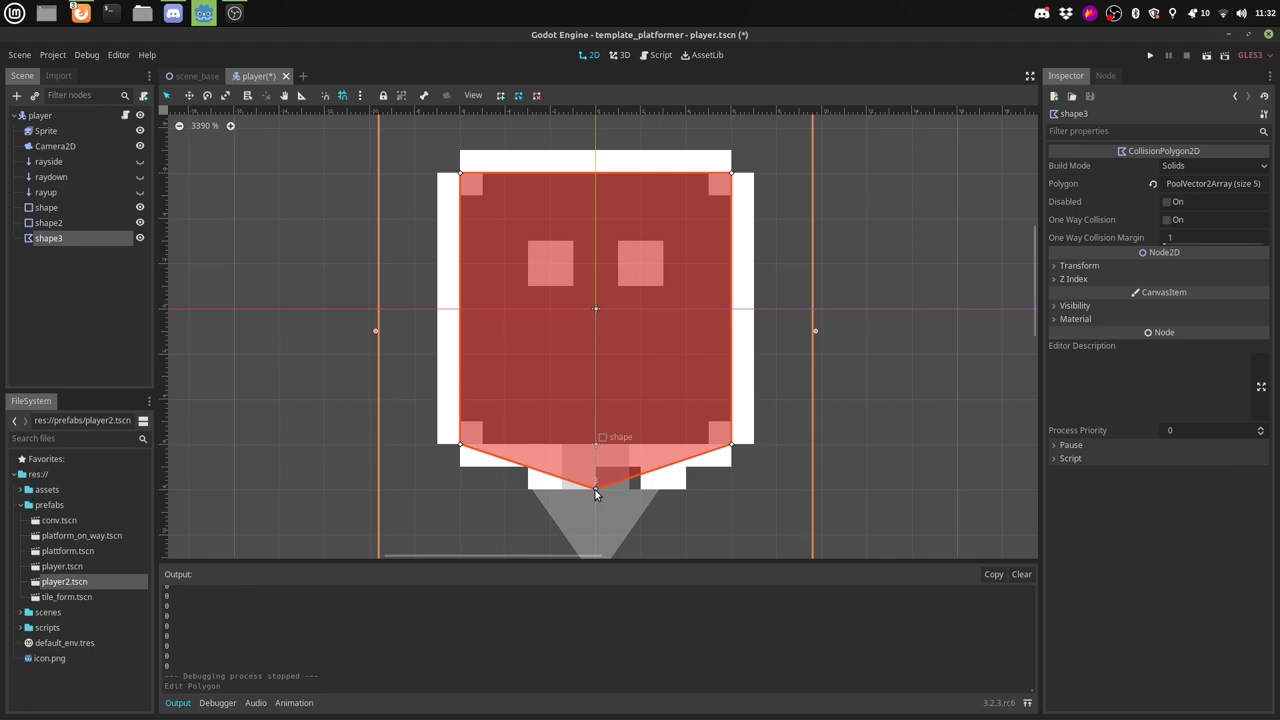
pyautogui.scroll(1, 595, 491)
pyautogui.scroll(1, 595, 491)
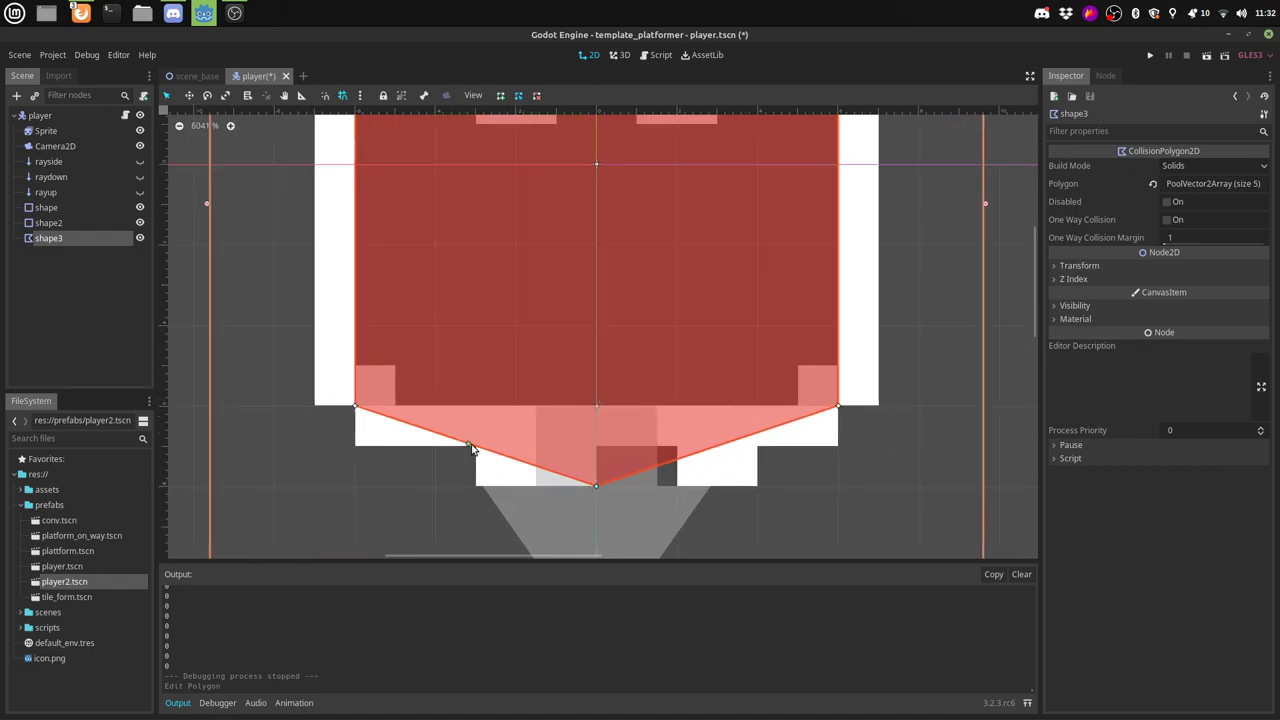
pyautogui.moveTo(531, 482); pyautogui.dragTo(531, 482)
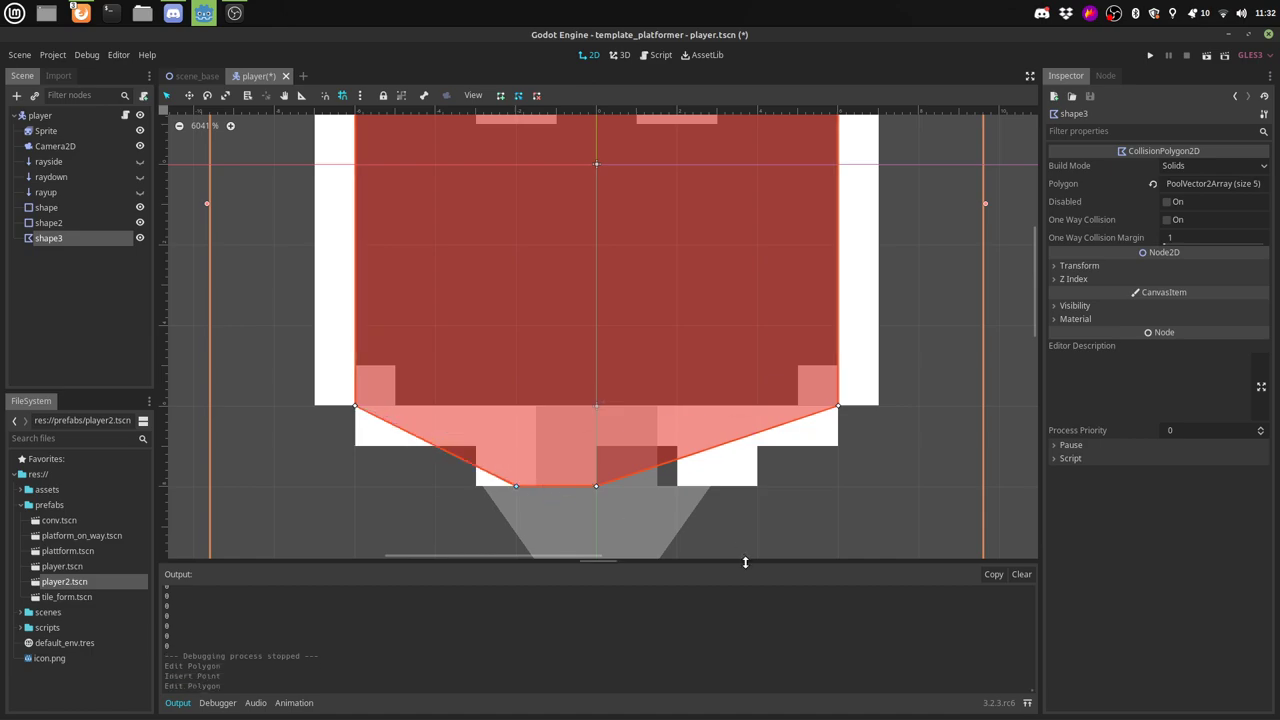
pyautogui.click(1150, 57)
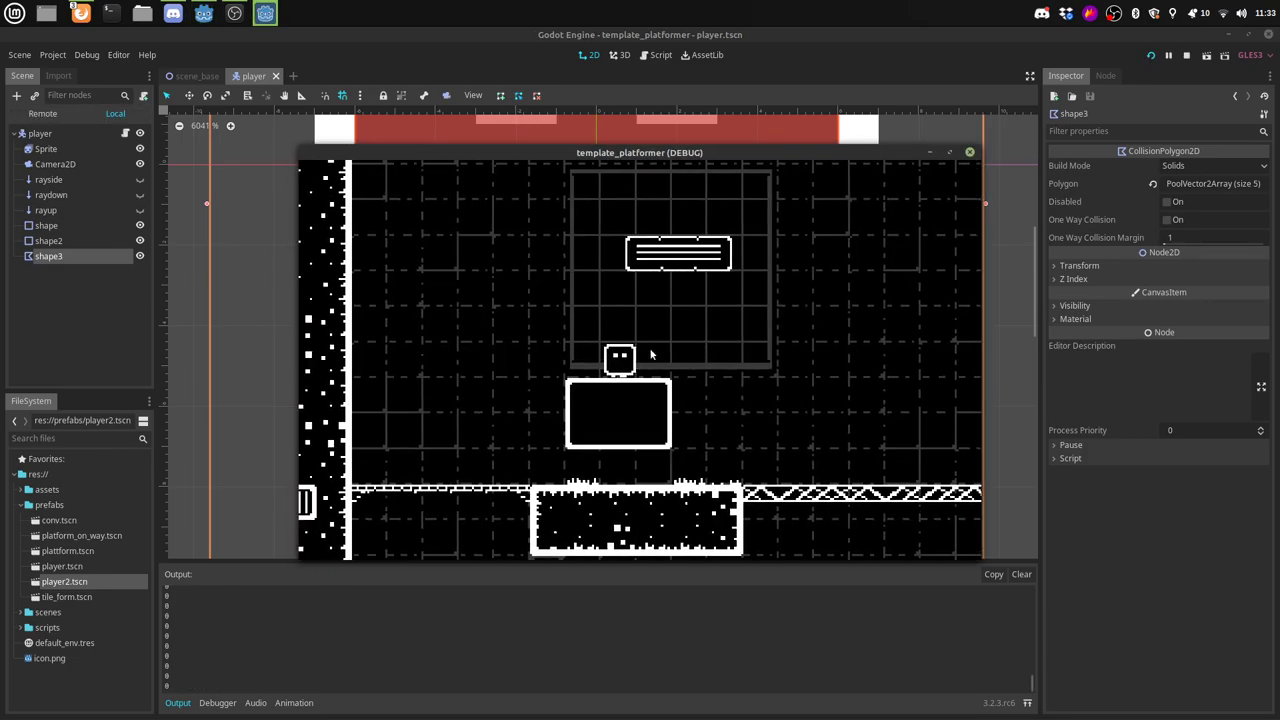
# Step: Drop through the one-way platform, hop onto the floating box, and land on the zigzag platform
pyautogui.press('Down')
pyautogui.press('Up')
pyautogui.press('Left')
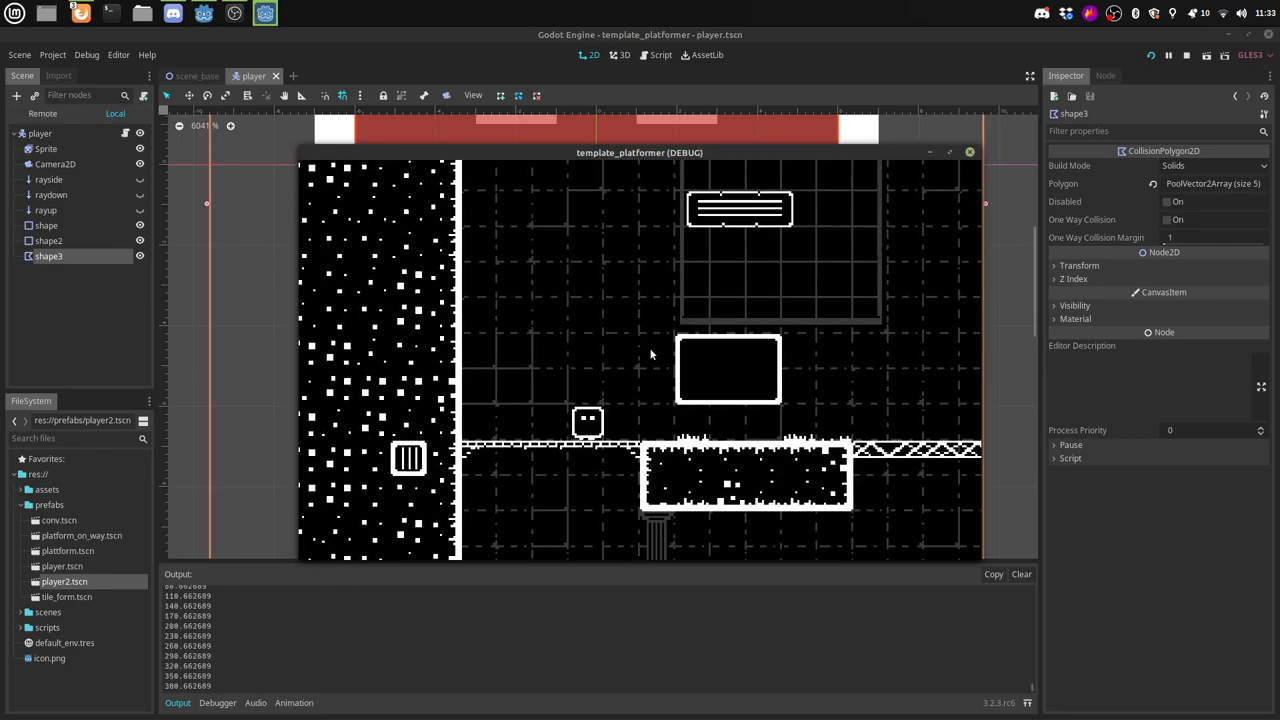
pyautogui.press('Up')
pyautogui.press('Right')
pyautogui.press('Left')
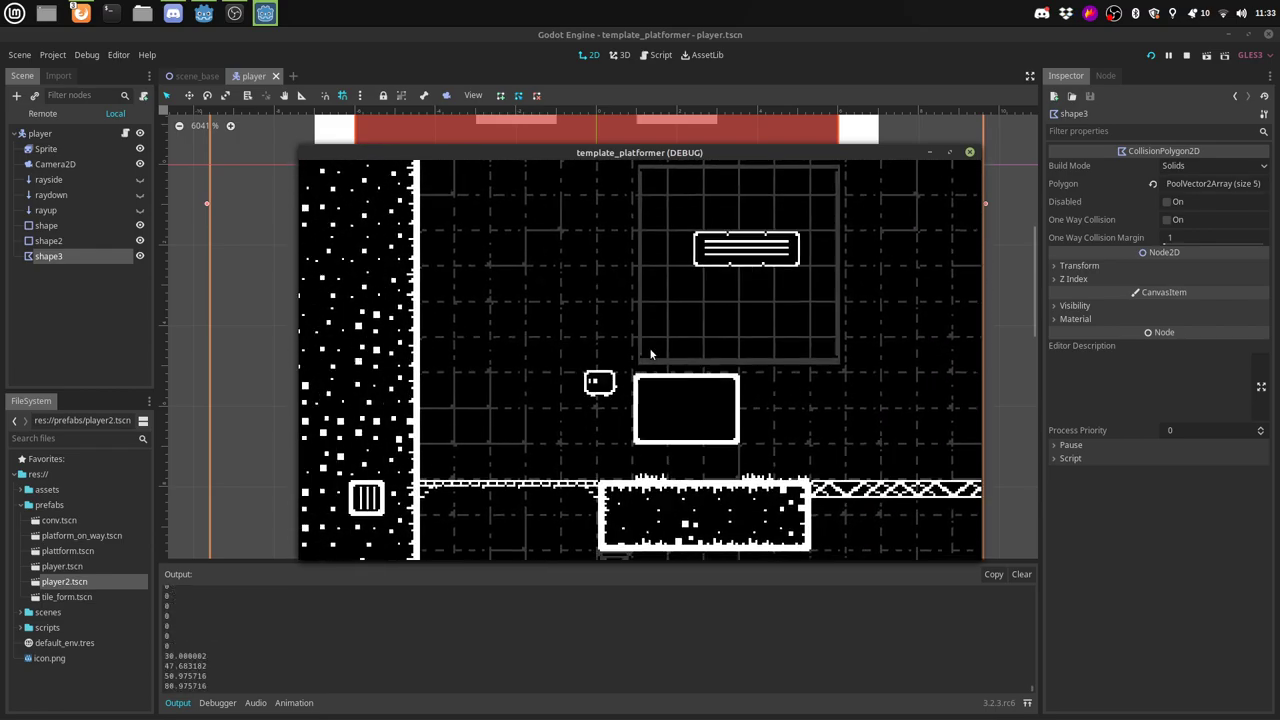
pyautogui.press('Up')
pyautogui.press('Right')
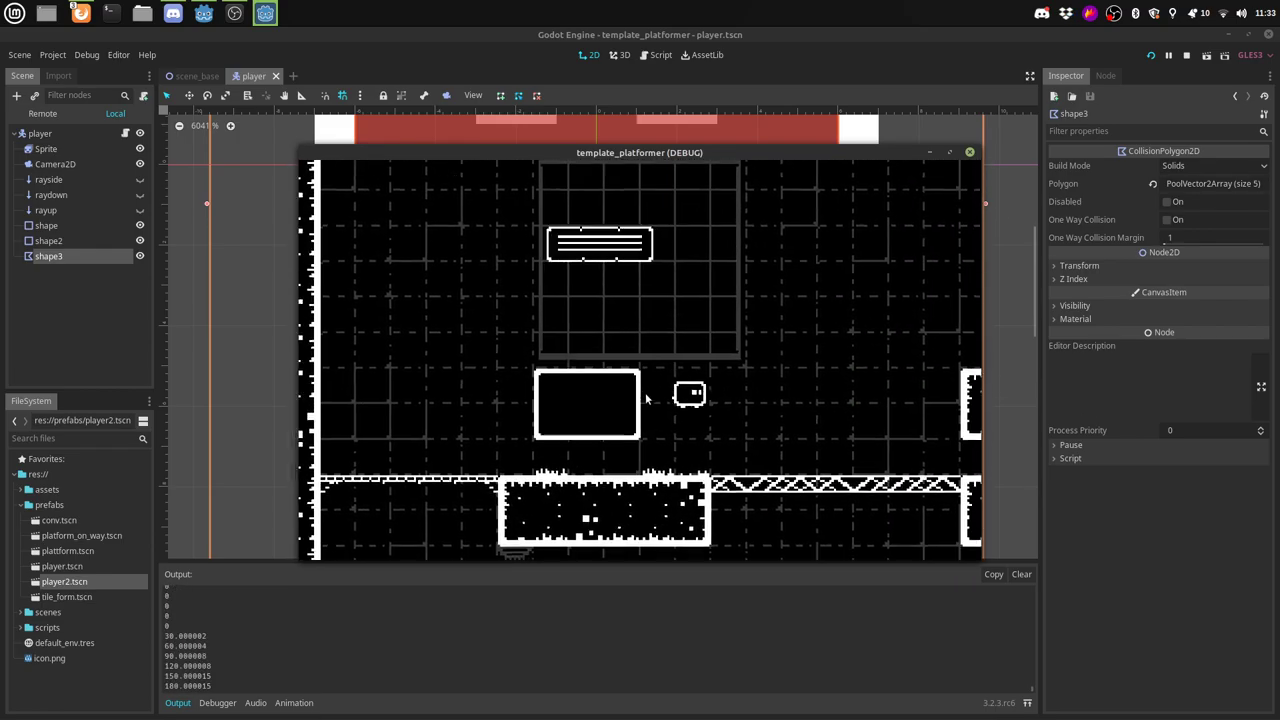
pyautogui.press('Down')
pyautogui.press('Left')
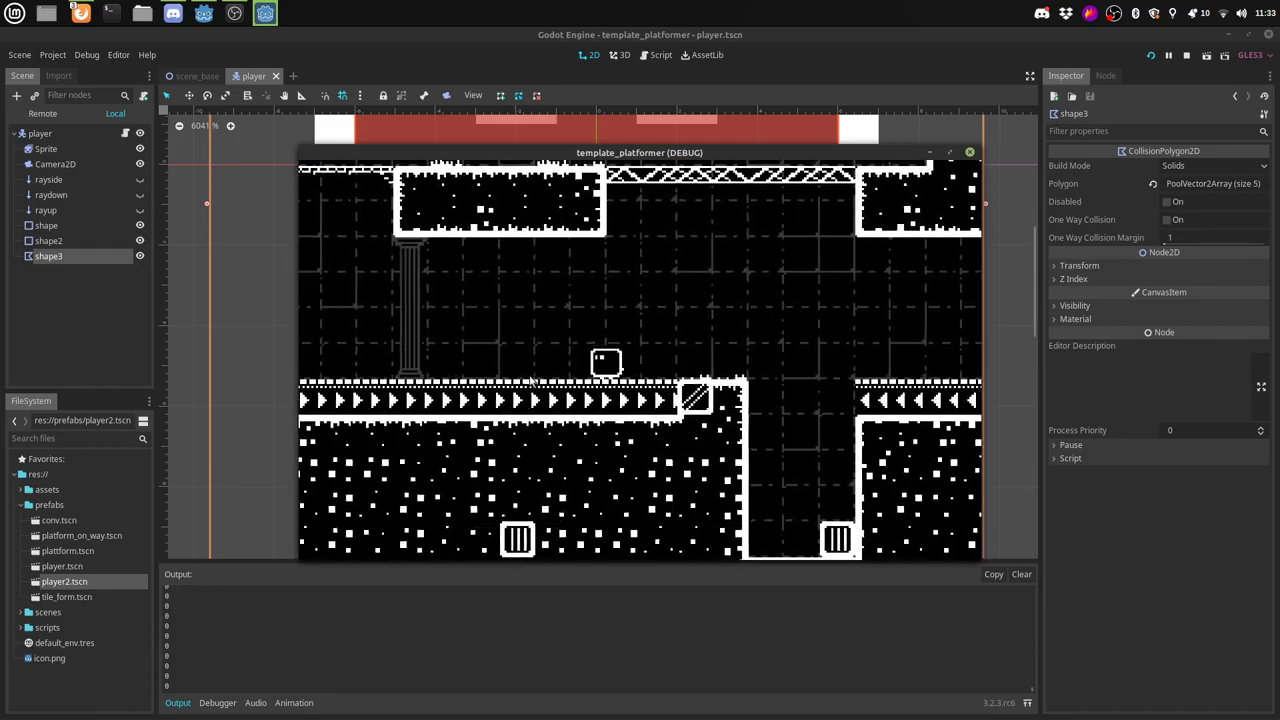
# Step: Jump up onto the spiked platform, then continue right to the lower floor with further jumps
pyautogui.press('Right')
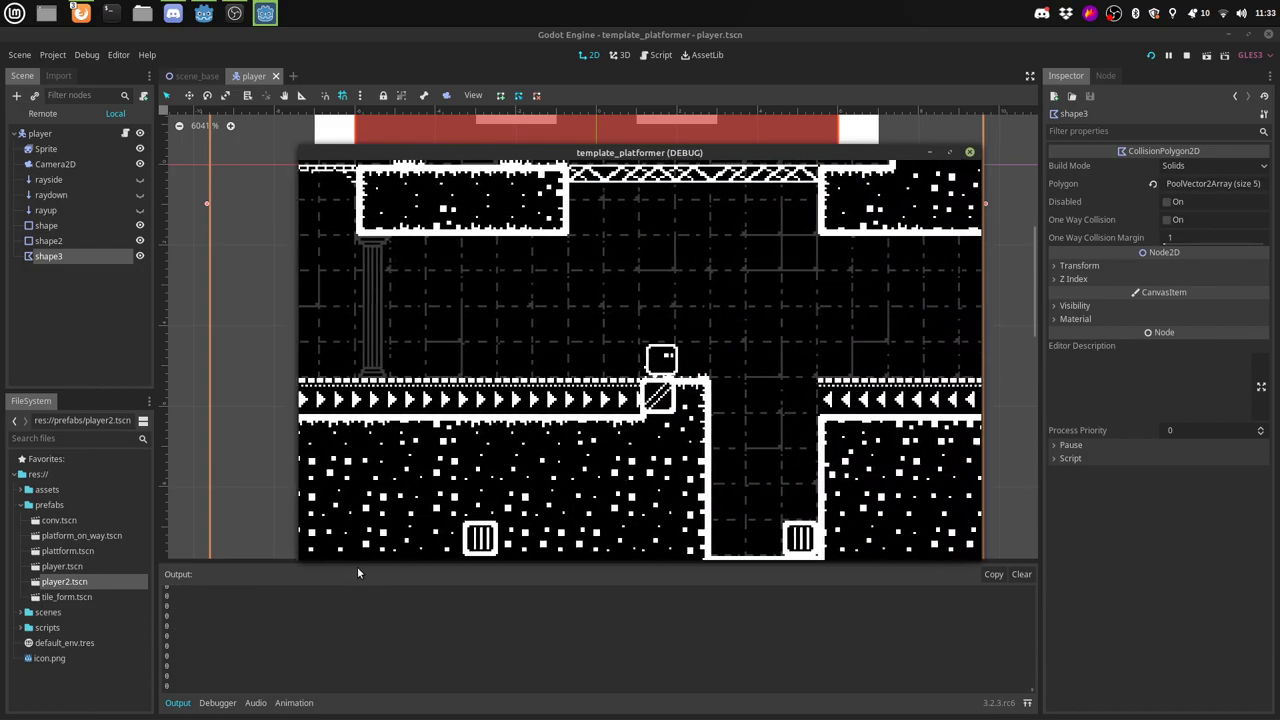
pyautogui.press('Up')
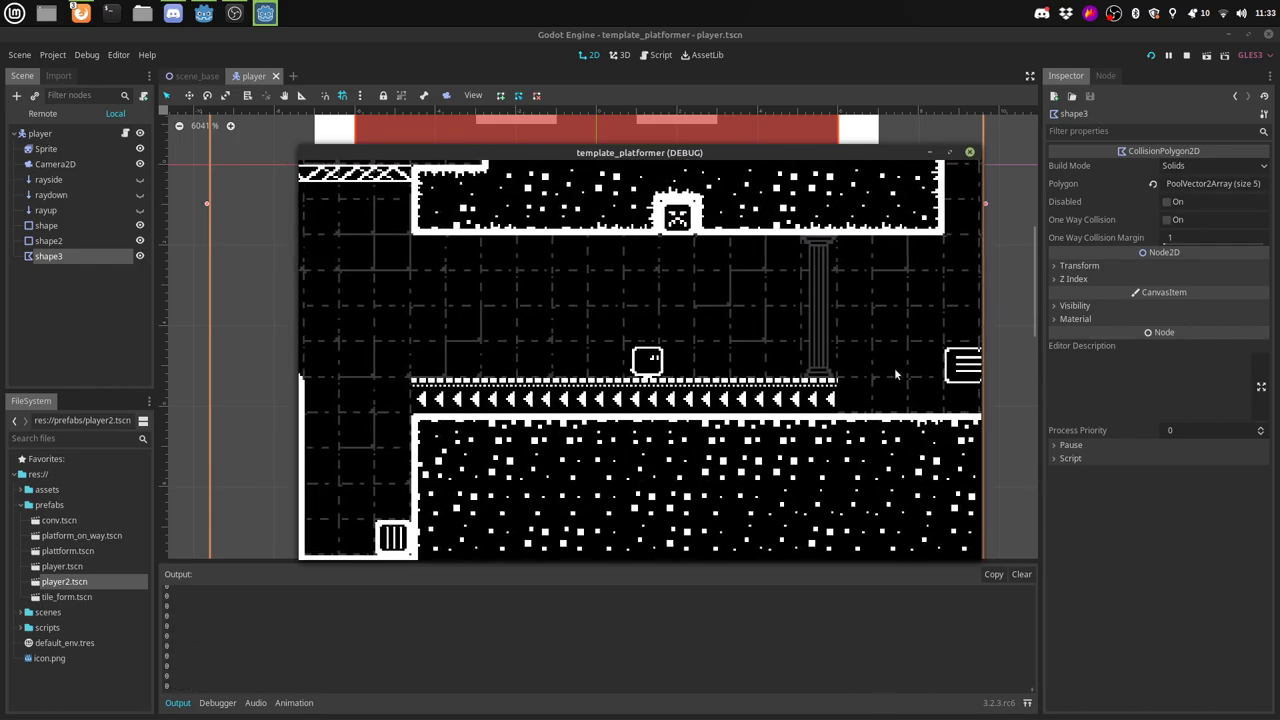
pyautogui.press('Right')
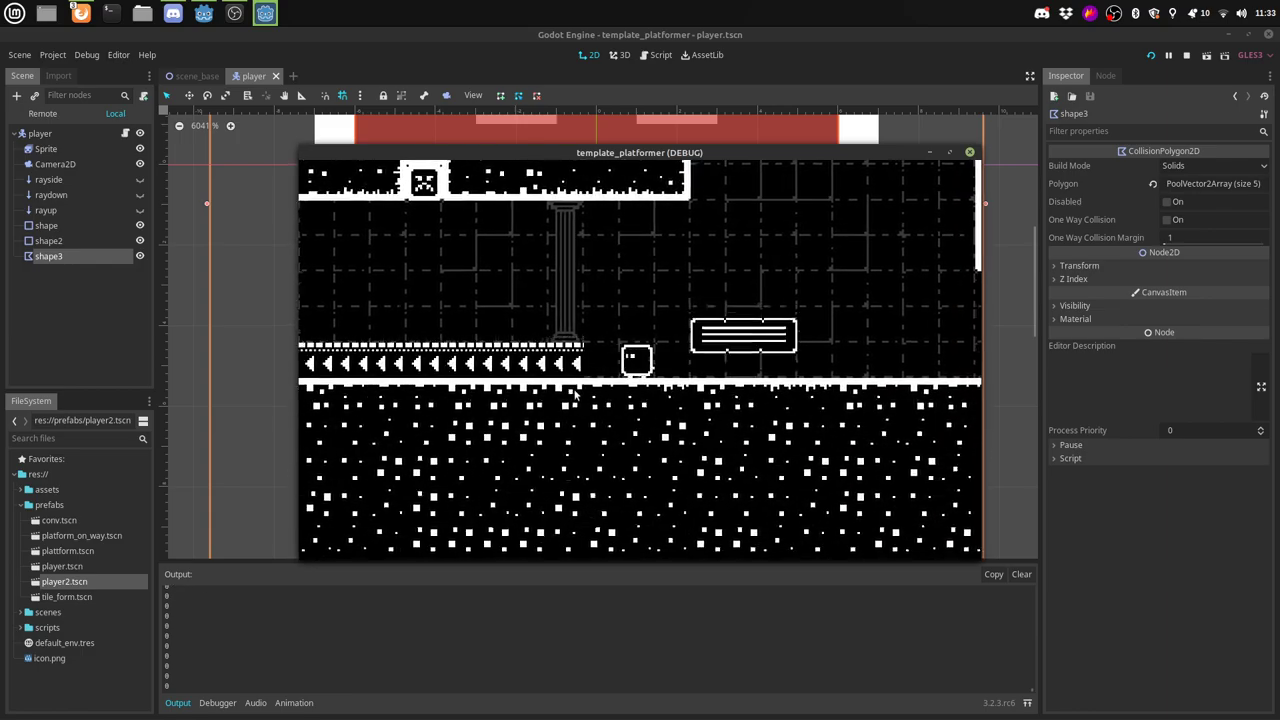
pyautogui.press('Left')
pyautogui.press('Up')
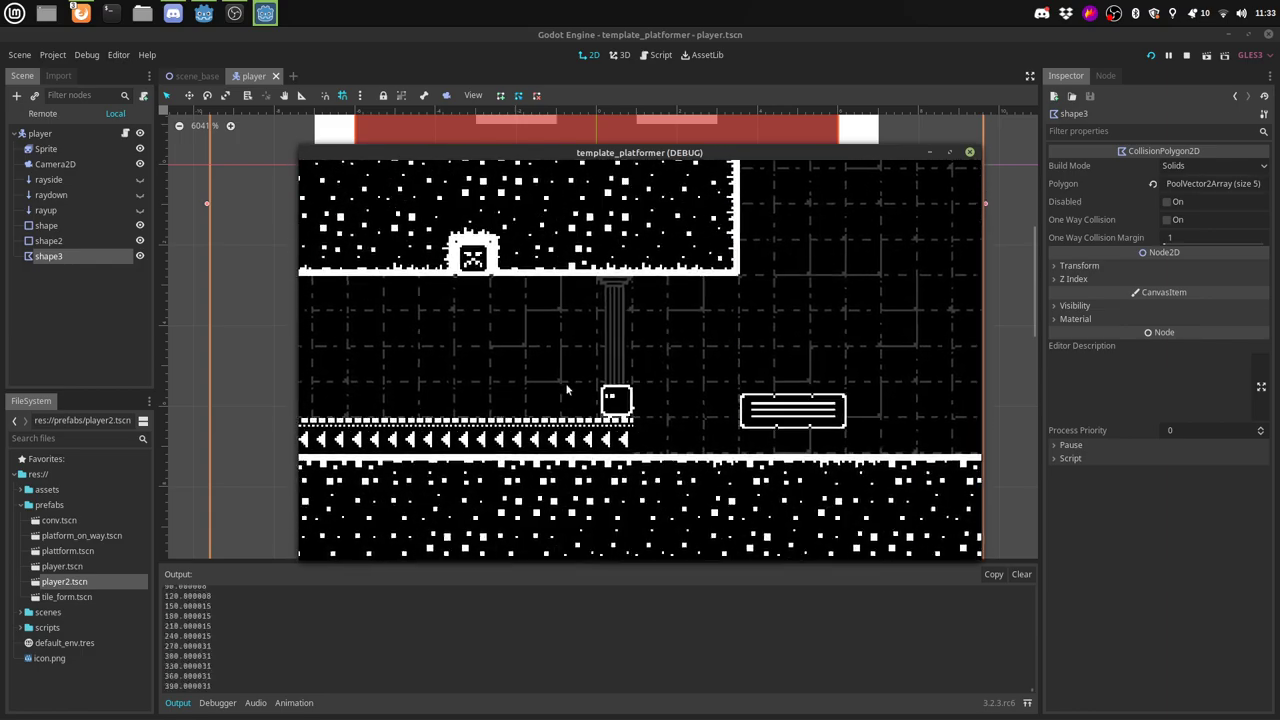
pyautogui.press('Right')
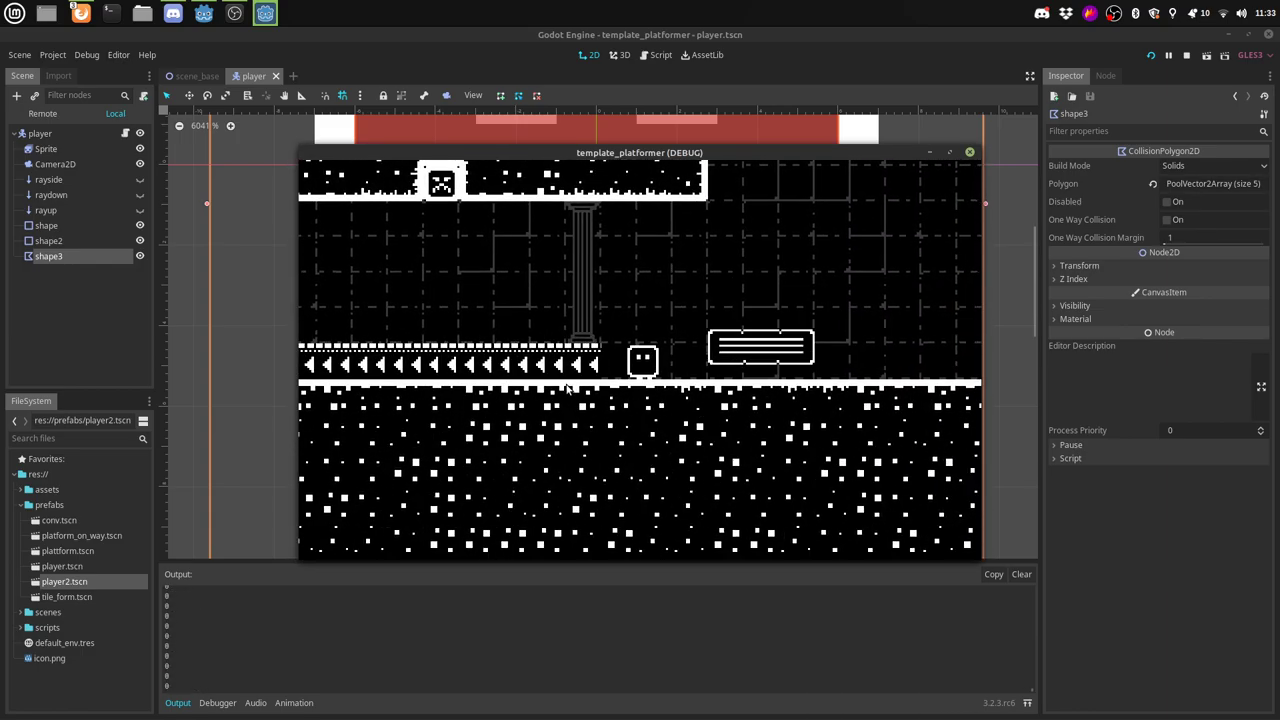
pyautogui.press('Right')
pyautogui.press('Up')
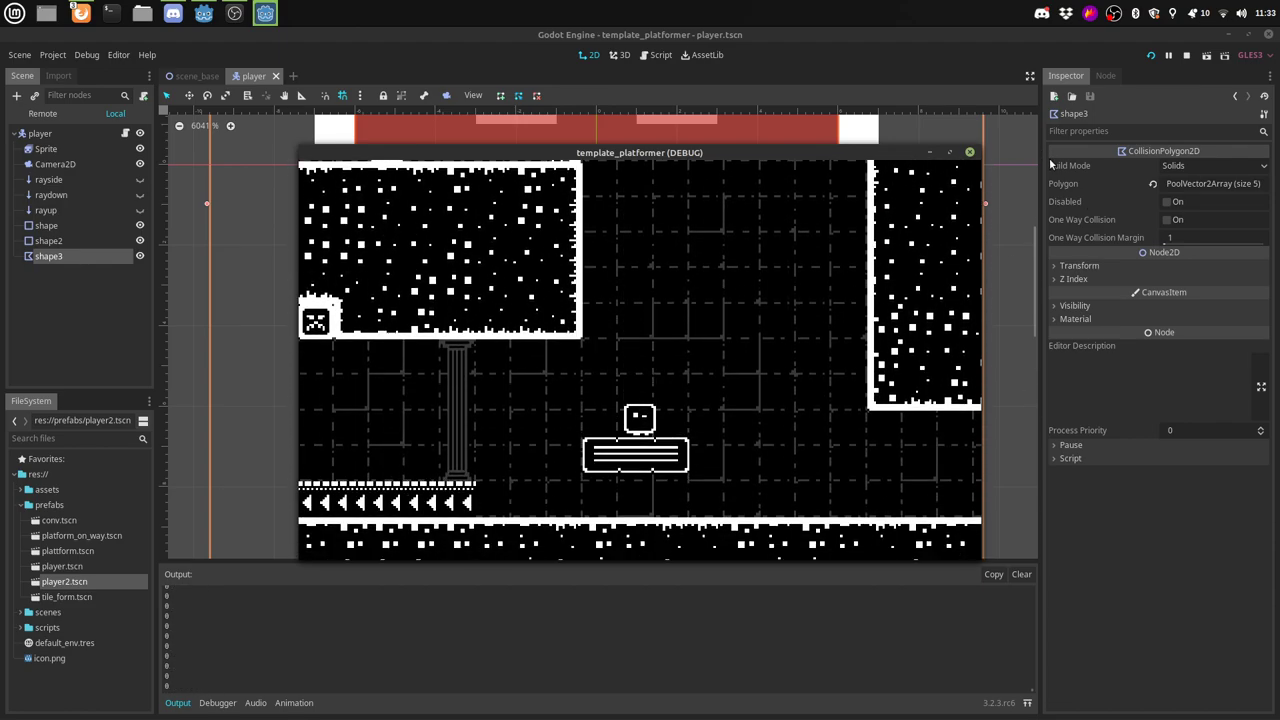
# Step: Stop the game, delete shape3's extra bottom vertex, and select the player body
pyautogui.click(969, 152)
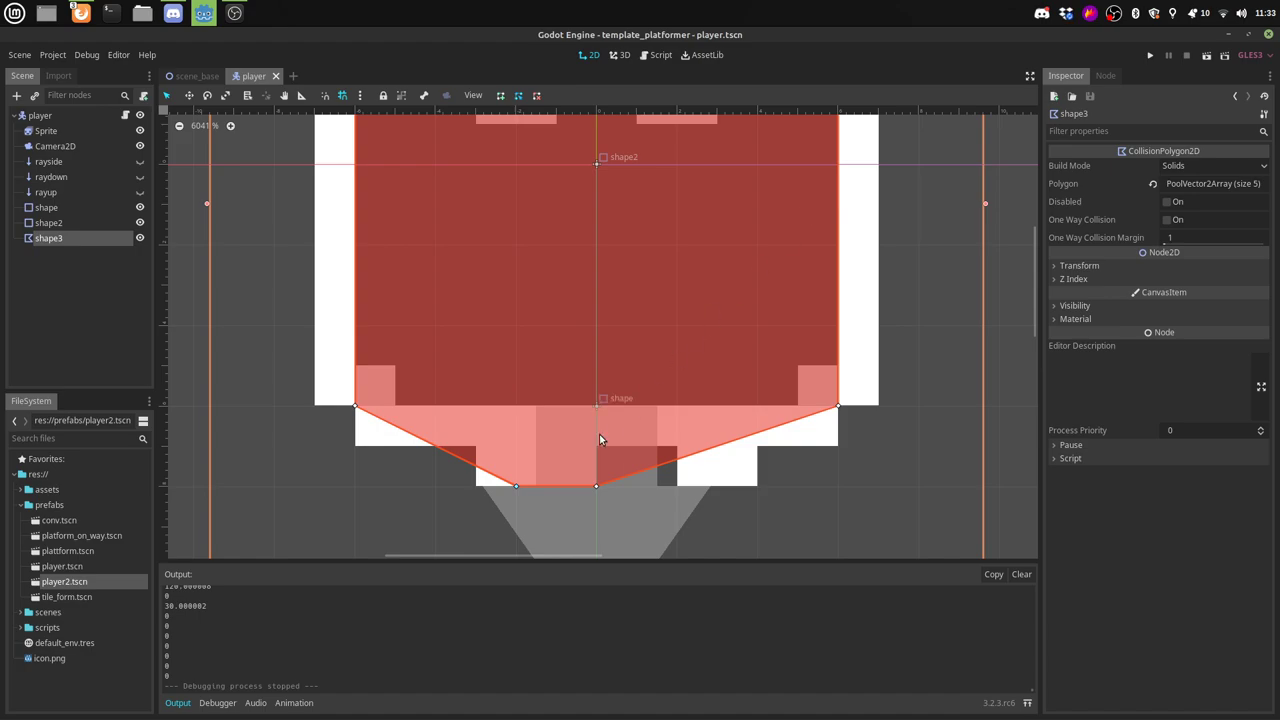
pyautogui.rightClick(517, 487)
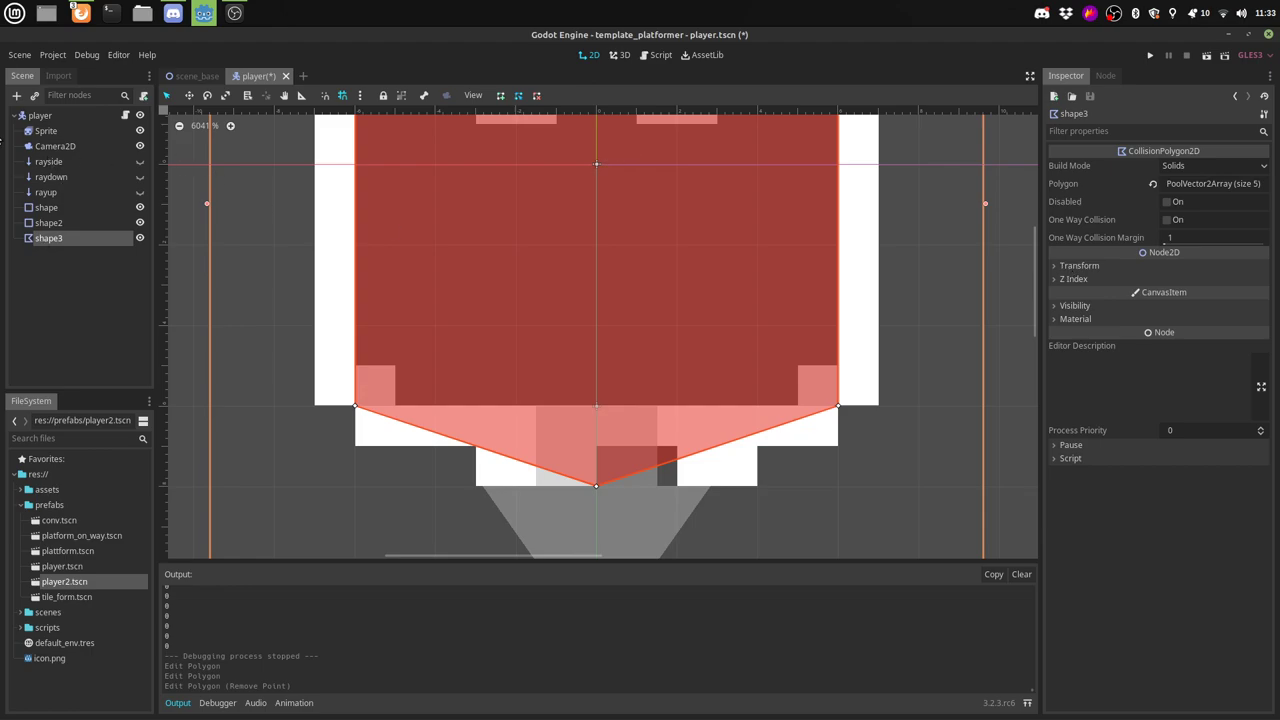
pyautogui.click(48, 116)
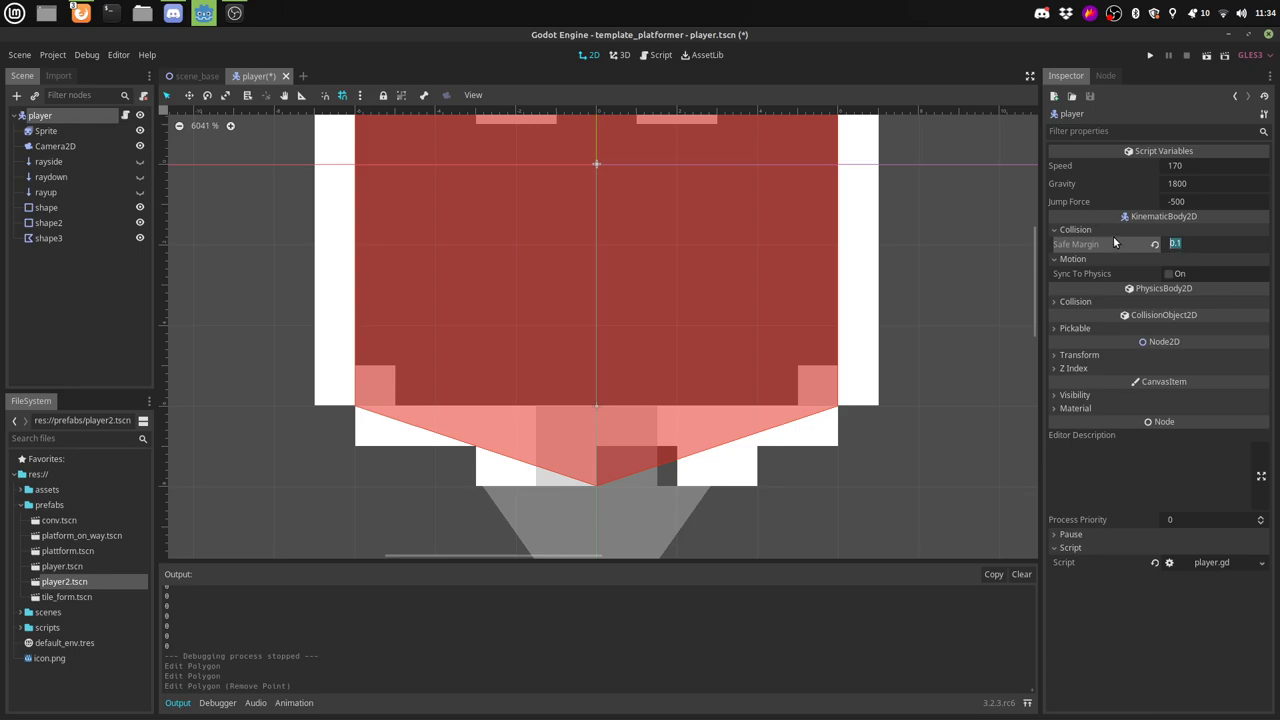
# Step: Change the player's collision Safe Margin from 0.1 to 0.5
pyautogui.press('BackSpace')
pyautogui.press('Return')
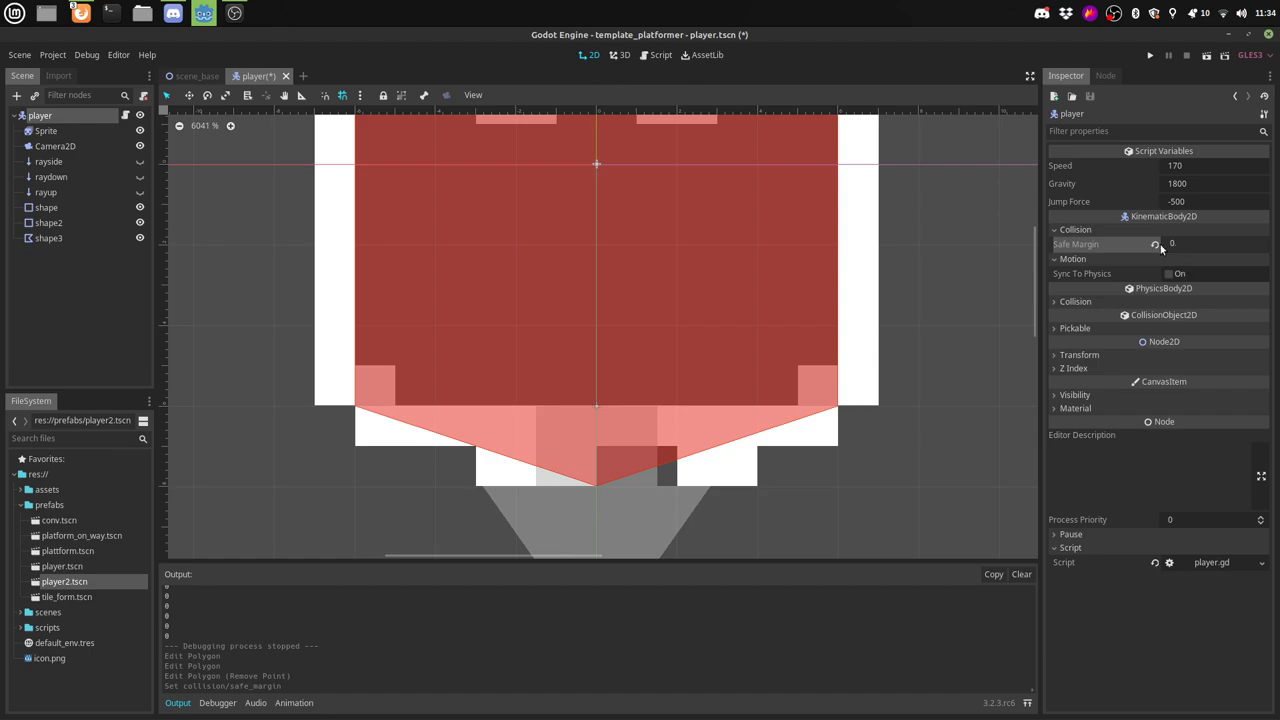
pyautogui.write('.5')
pyautogui.press('Return')
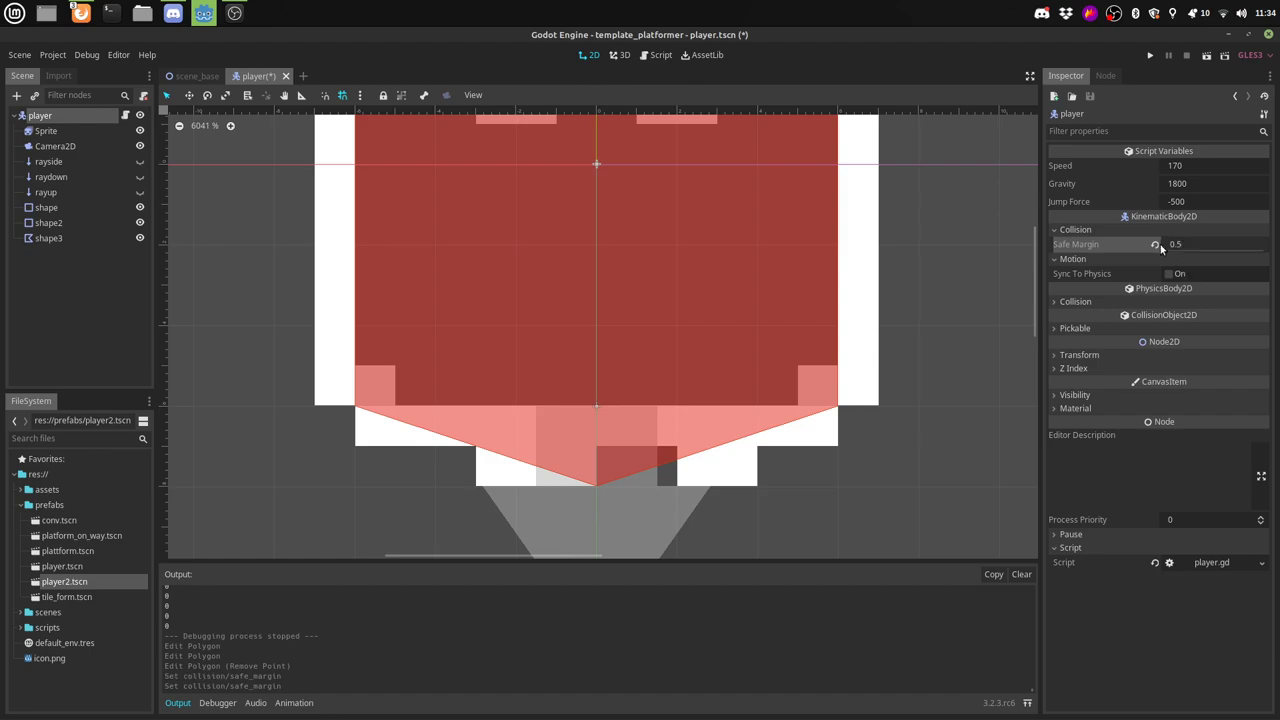
# Step: Run the game, jump onto and off the moving platform with Safe Margin 0.5, then stop it
pyautogui.press('F5')
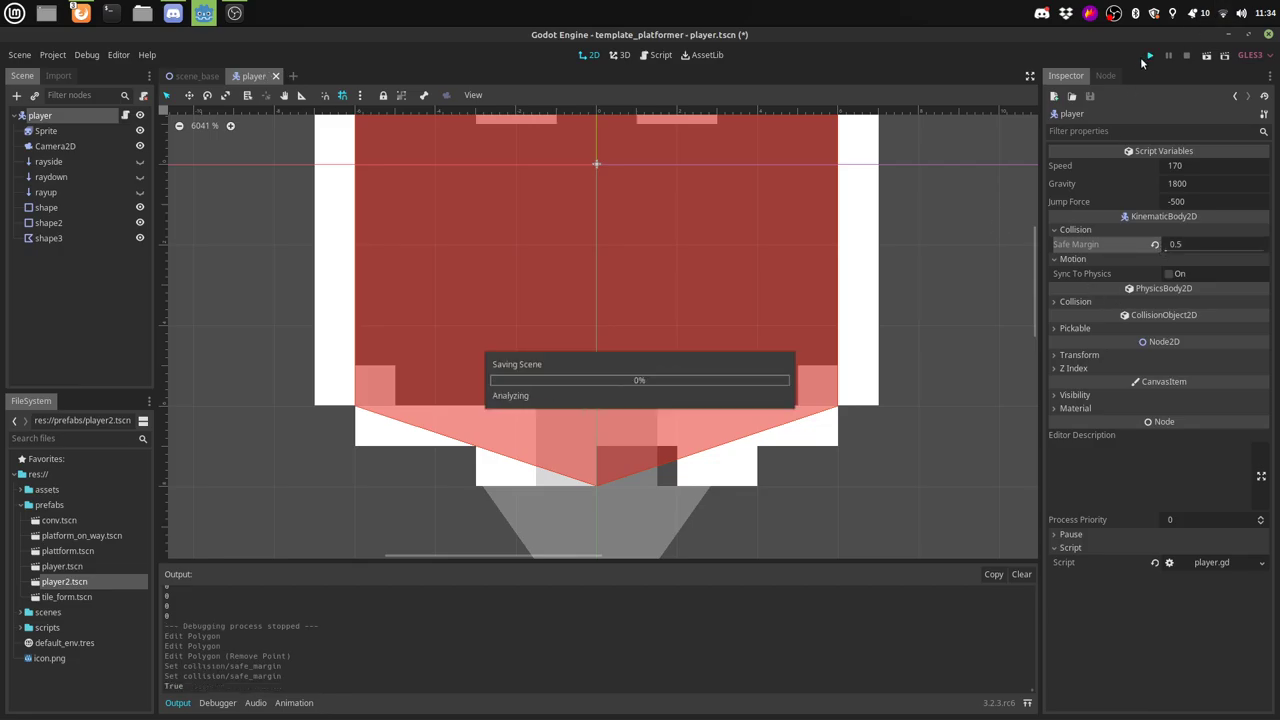
pyautogui.press('Left')
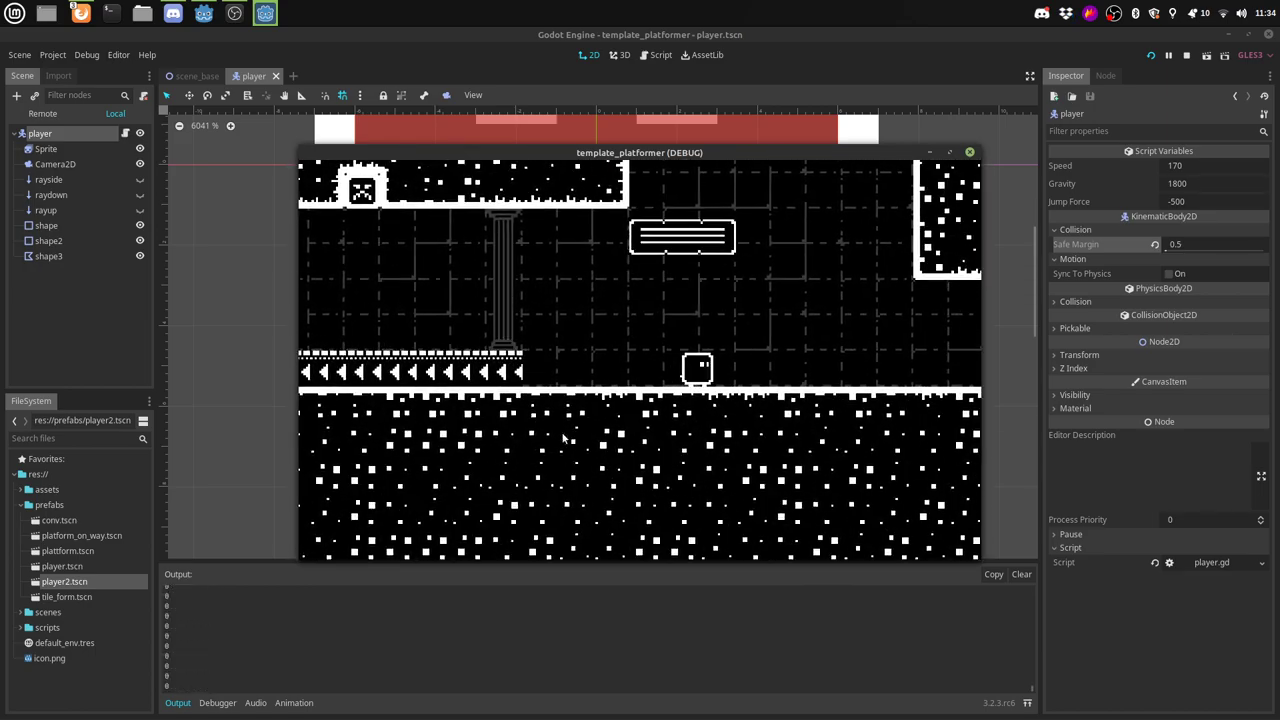
pyautogui.press('space')
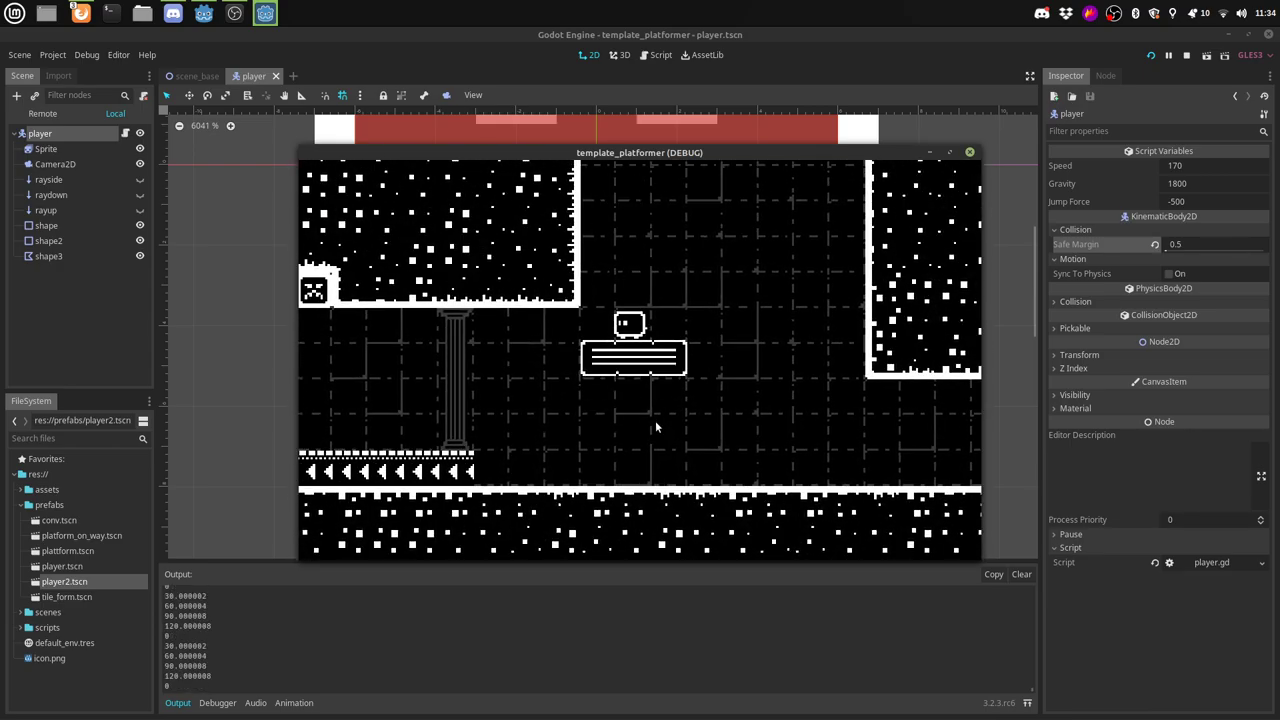
pyautogui.press('space')
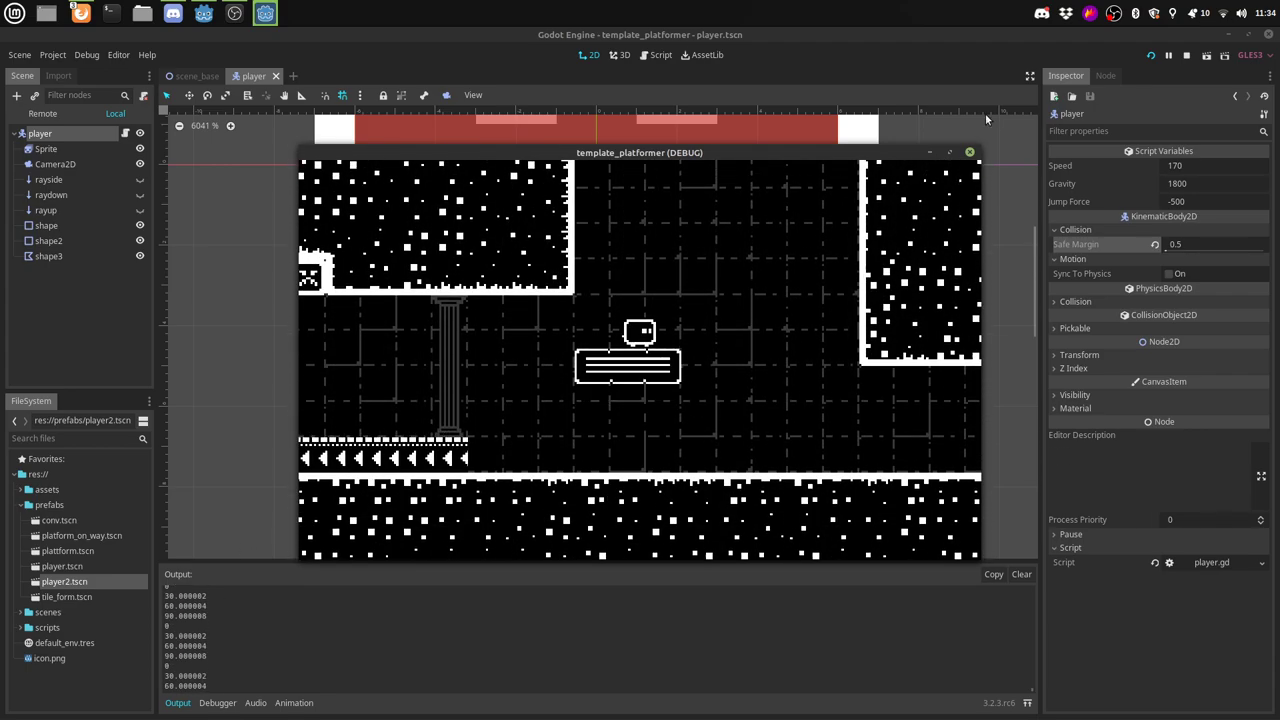
pyautogui.click(969, 153)
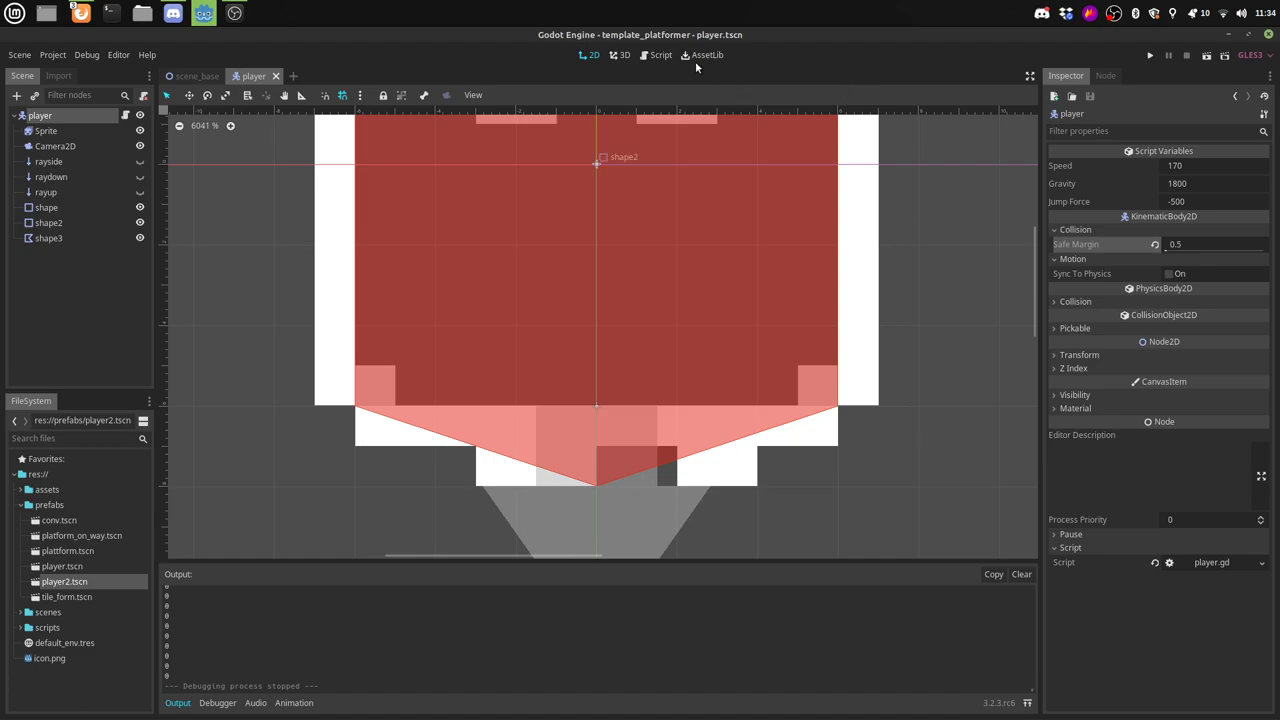
# Step: Highlight every use of snap in player.gd, then select the raydown raycast node
pyautogui.click(662, 56)
pyautogui.scroll(5, 590, 305)
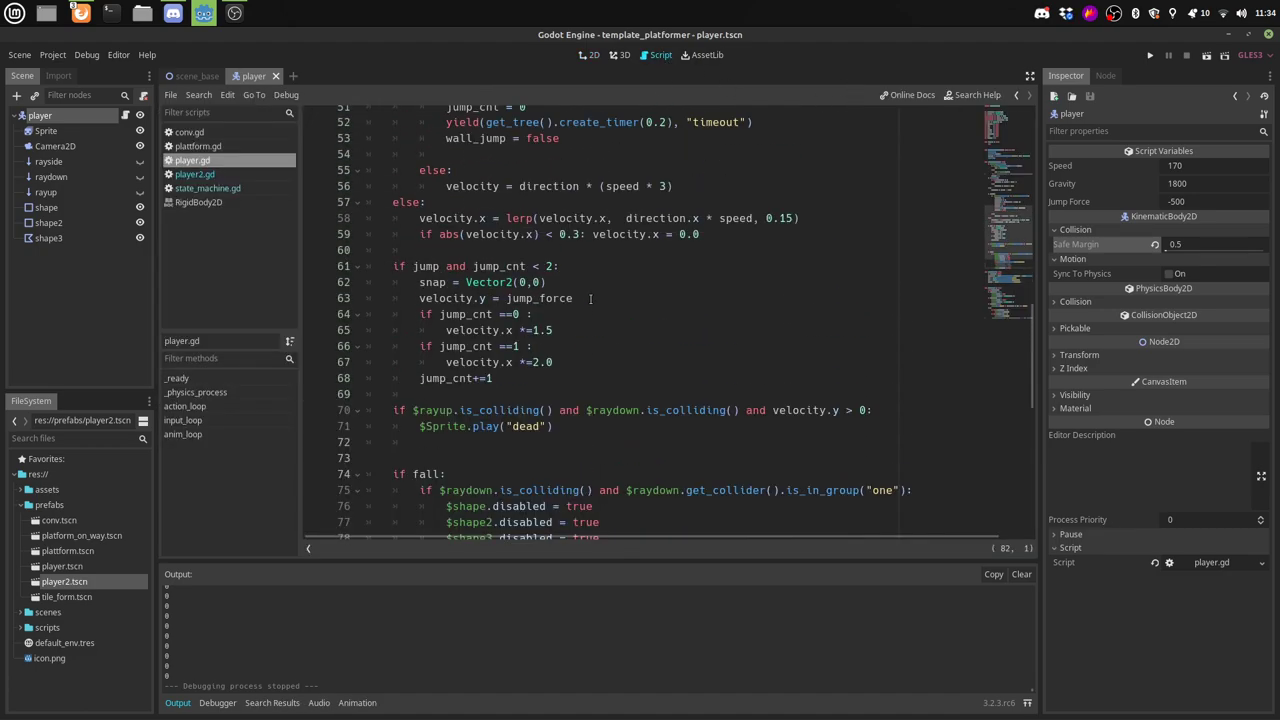
pyautogui.scroll(5, 602, 307)
pyautogui.scroll(1, 612, 322)
pyautogui.scroll(4, 614, 324)
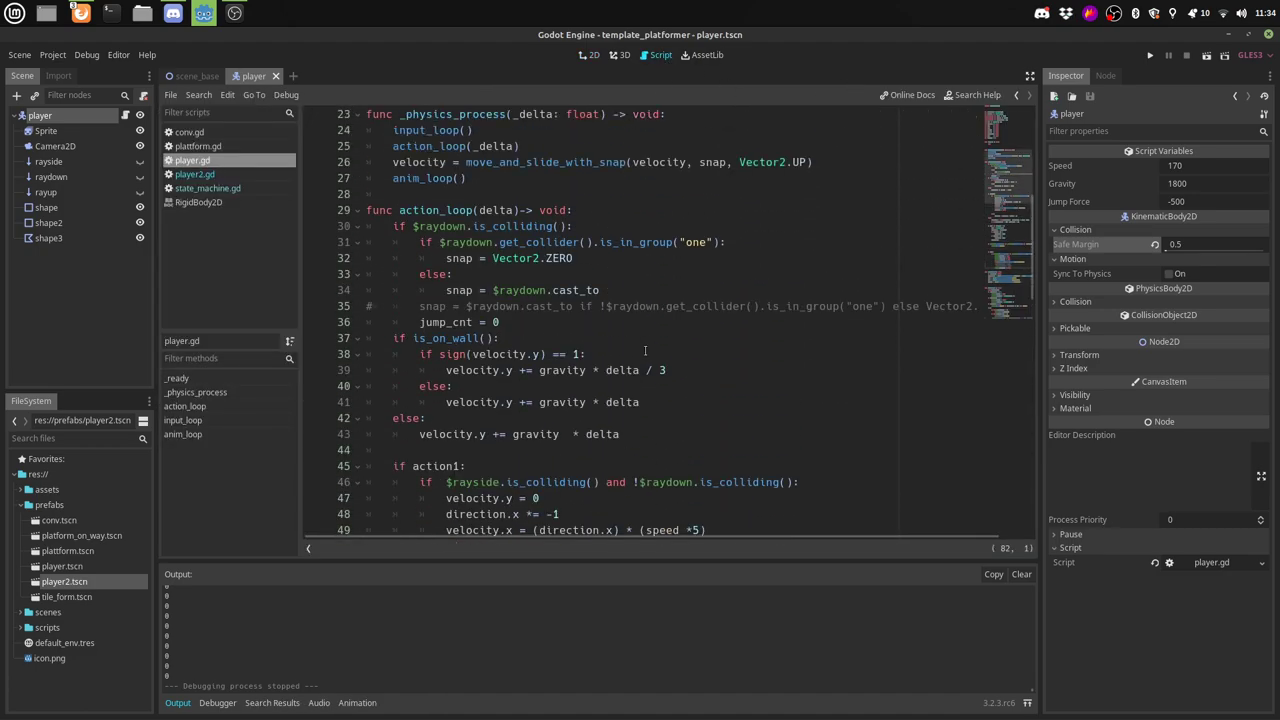
pyautogui.scroll(5, 617, 327)
pyautogui.scroll(2, 620, 330)
pyautogui.scroll(-4, 620, 350)
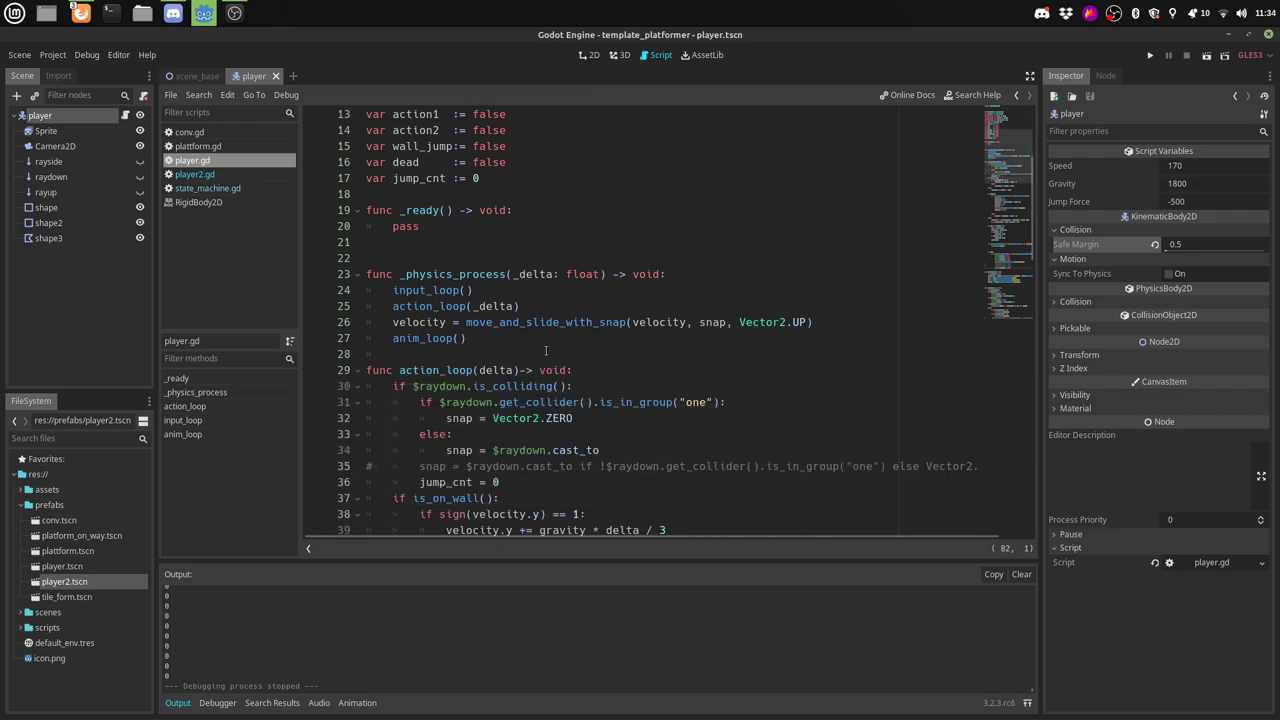
pyautogui.doubleClick(712, 322)
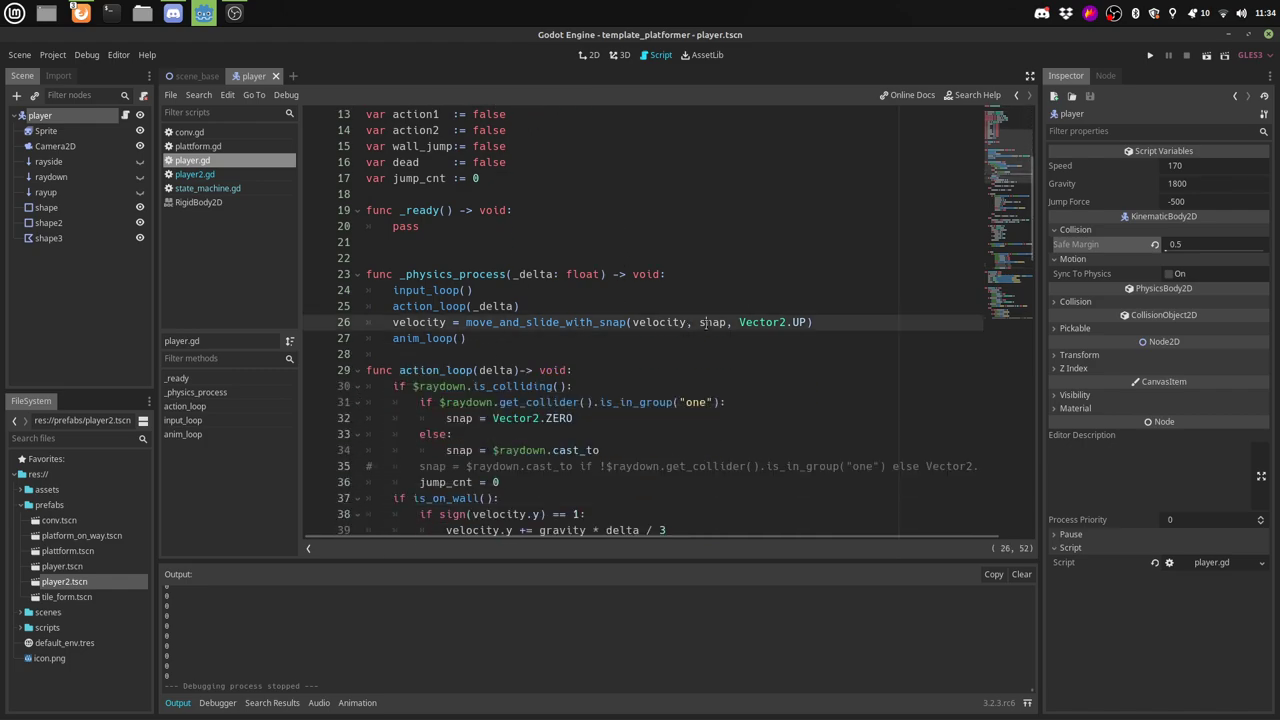
pyautogui.click(50, 177)
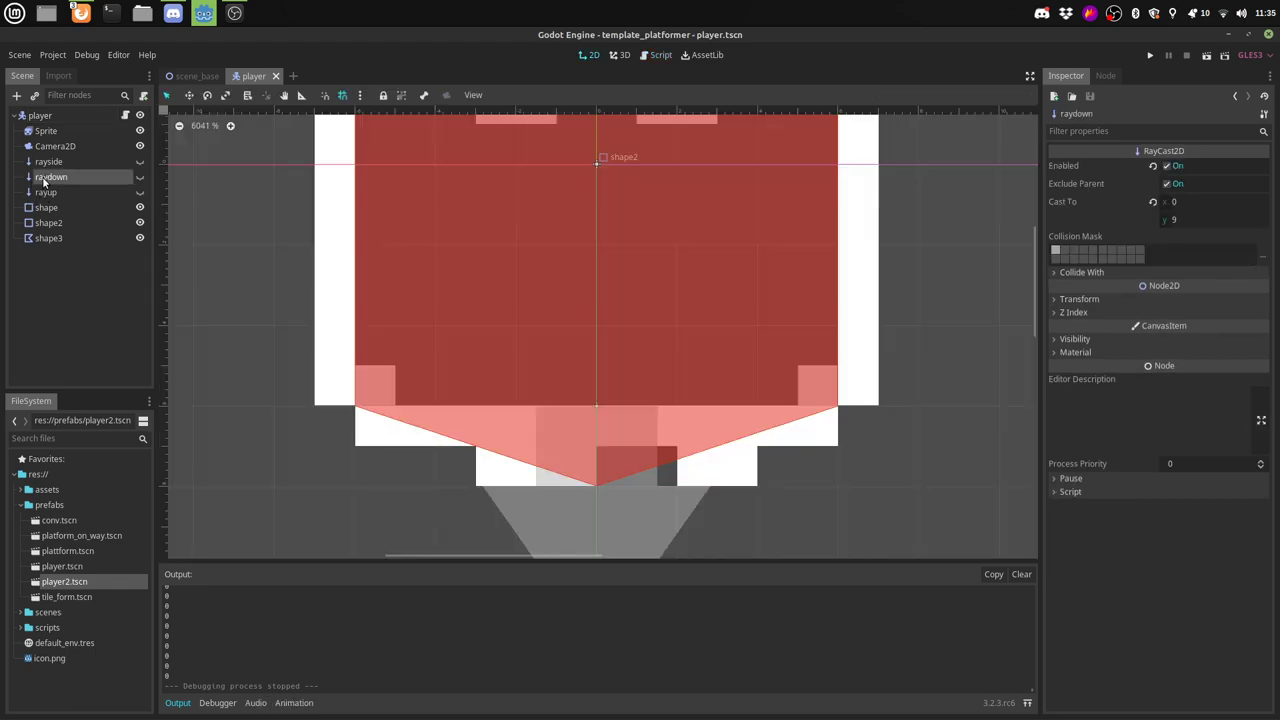
# Step: Make the raydown, rayup and rayside raycasts visible in the viewport
pyautogui.click(140, 177)
pyautogui.scroll(-3, 668, 270)
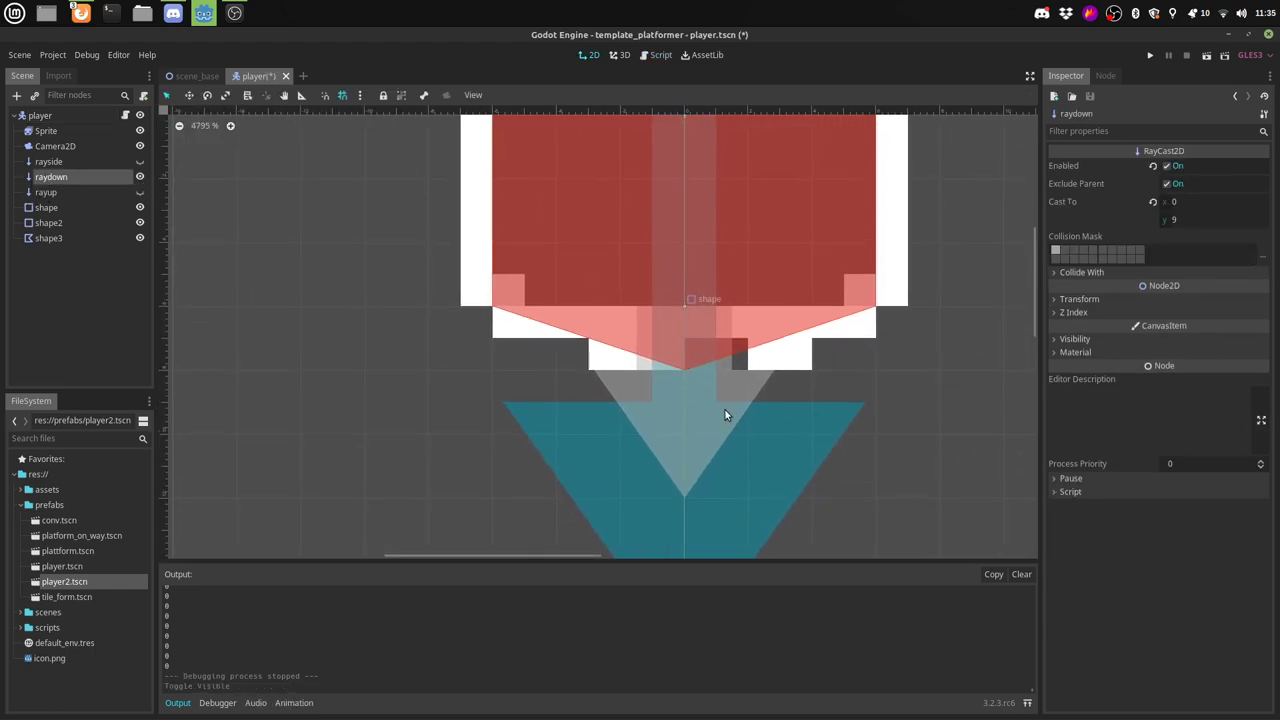
pyautogui.scroll(-1, 681, 383)
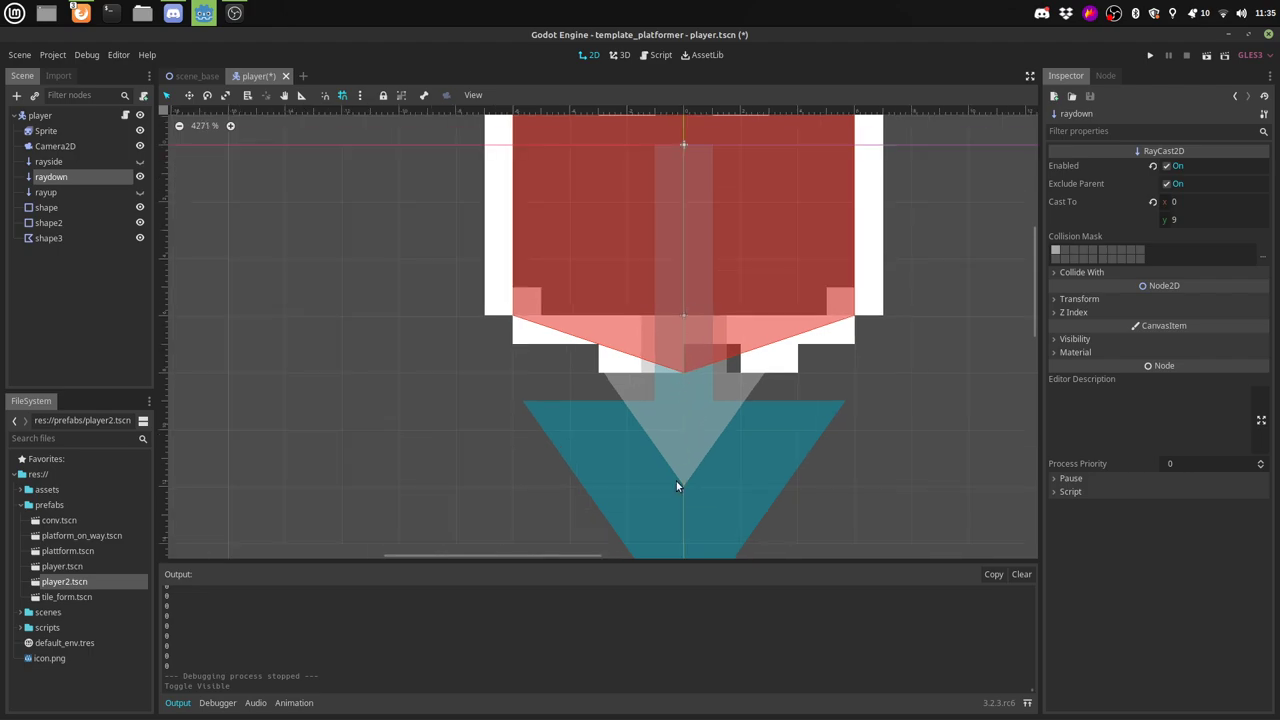
pyautogui.click(140, 192)
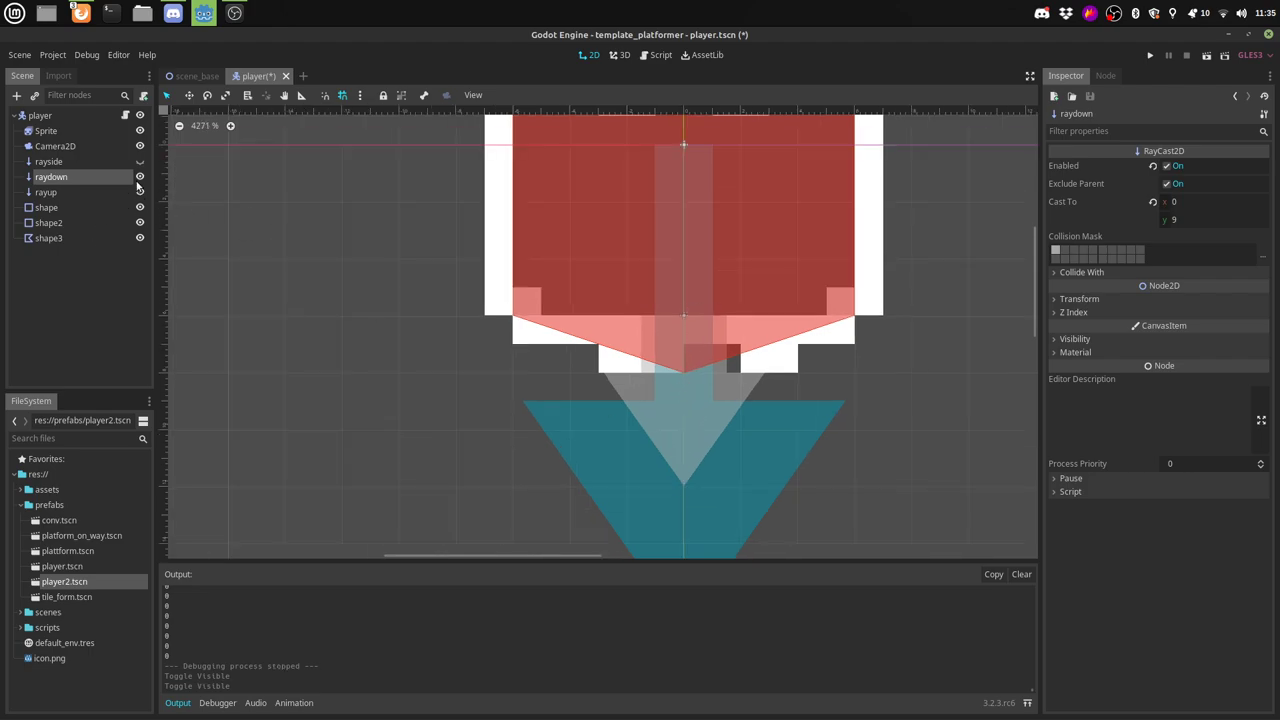
pyautogui.click(140, 162)
pyautogui.scroll(-2, 682, 332)
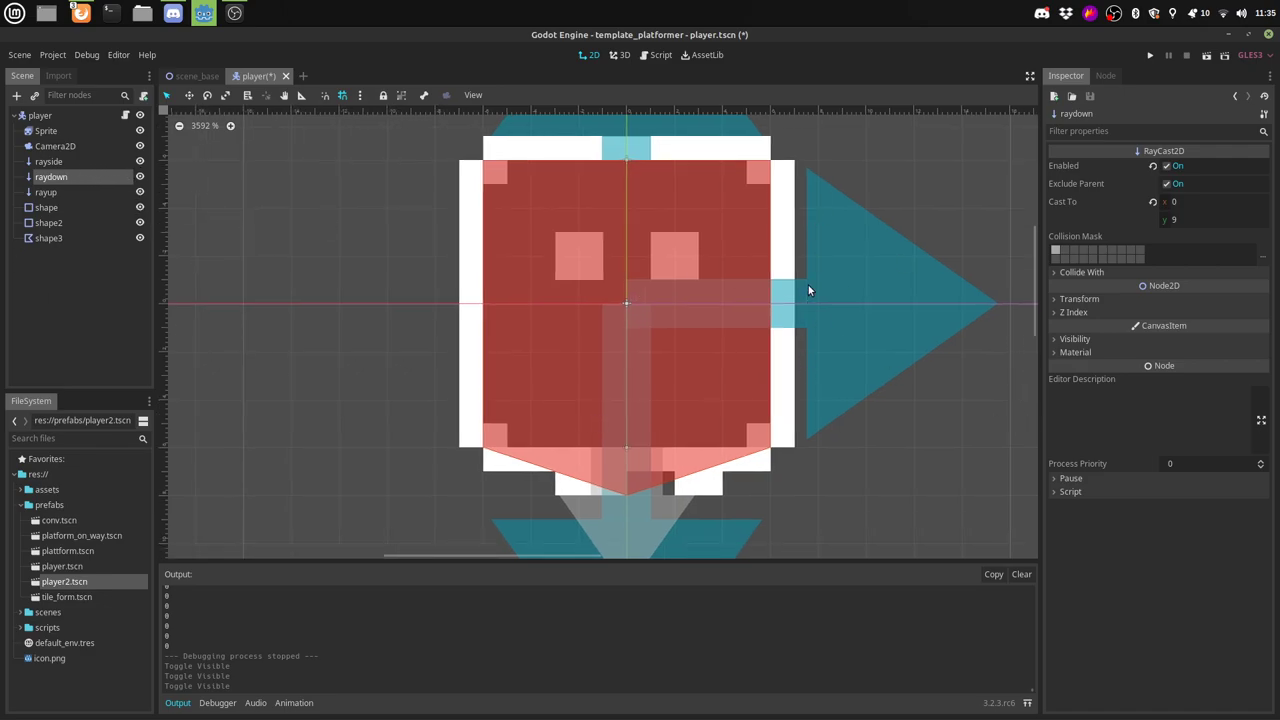
# Step: Hide all three raycasts again and launch the game
pyautogui.click(140, 192)
pyautogui.click(140, 177)
pyautogui.click(140, 162)
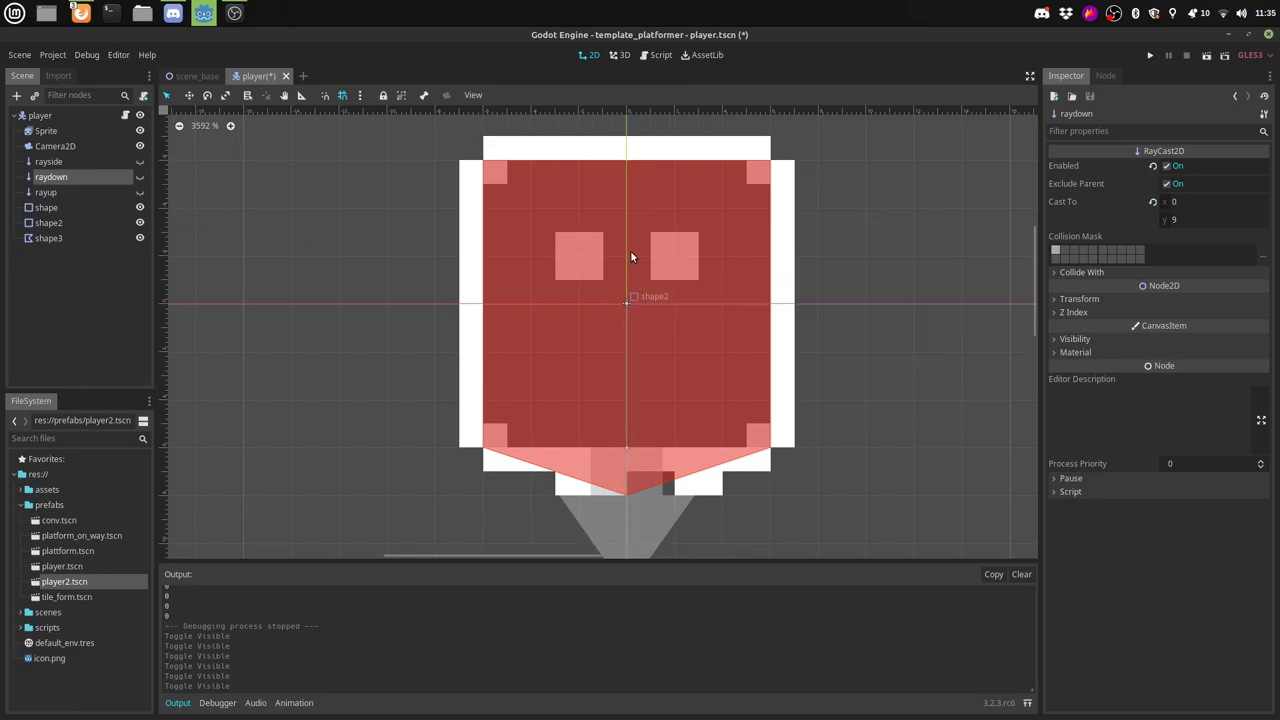
pyautogui.click(1150, 55)
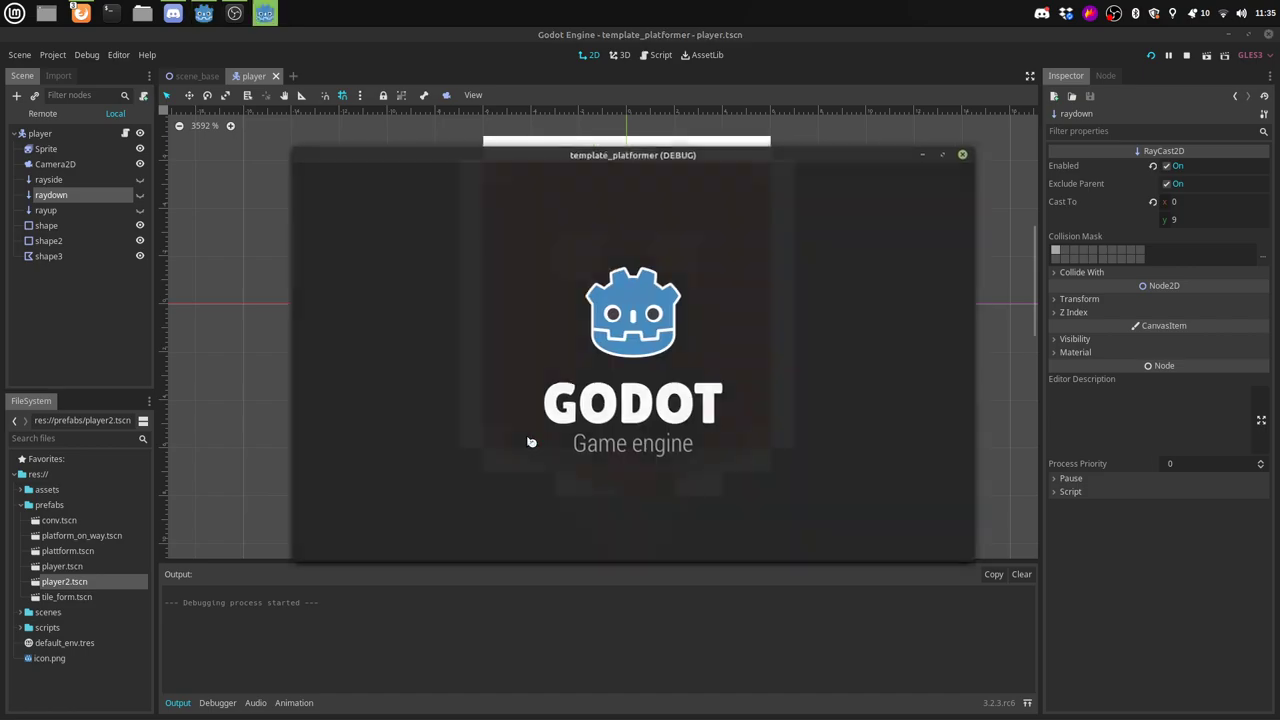
# Step: Walk onto the conveyor, jump to the large block and thin ledge, then stop the game
pyautogui.press('Right')
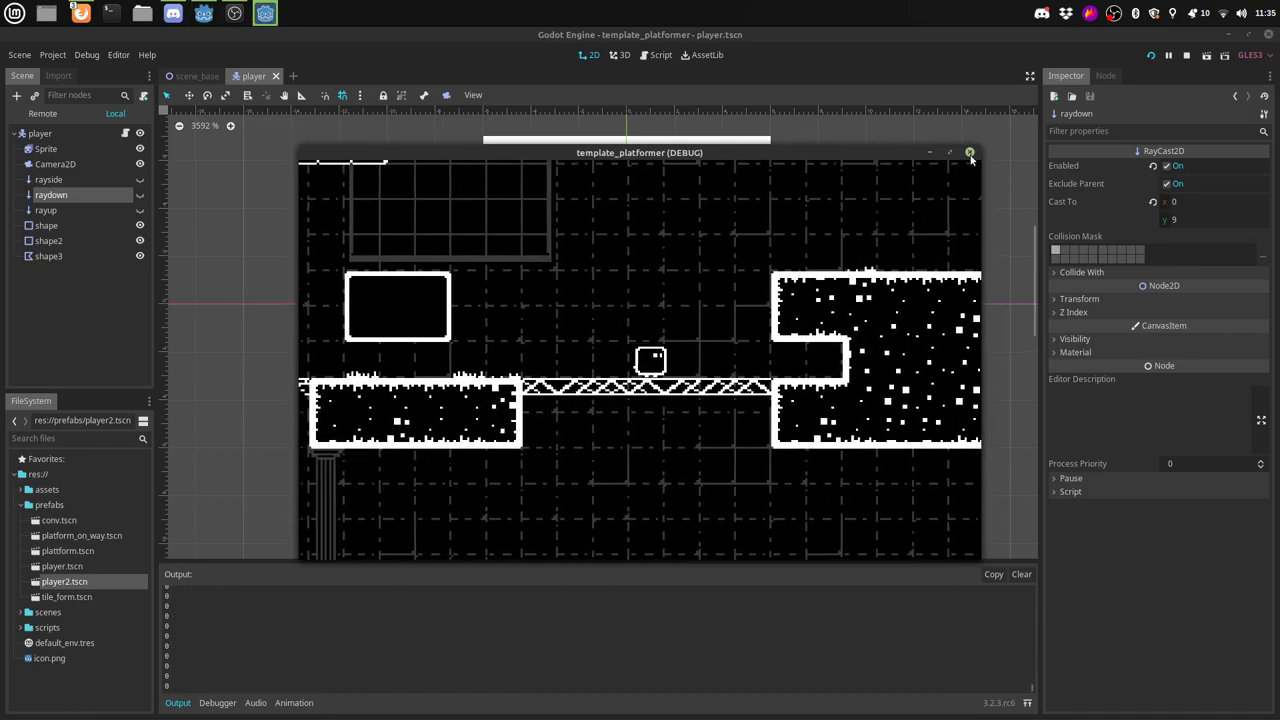
pyautogui.press('space')
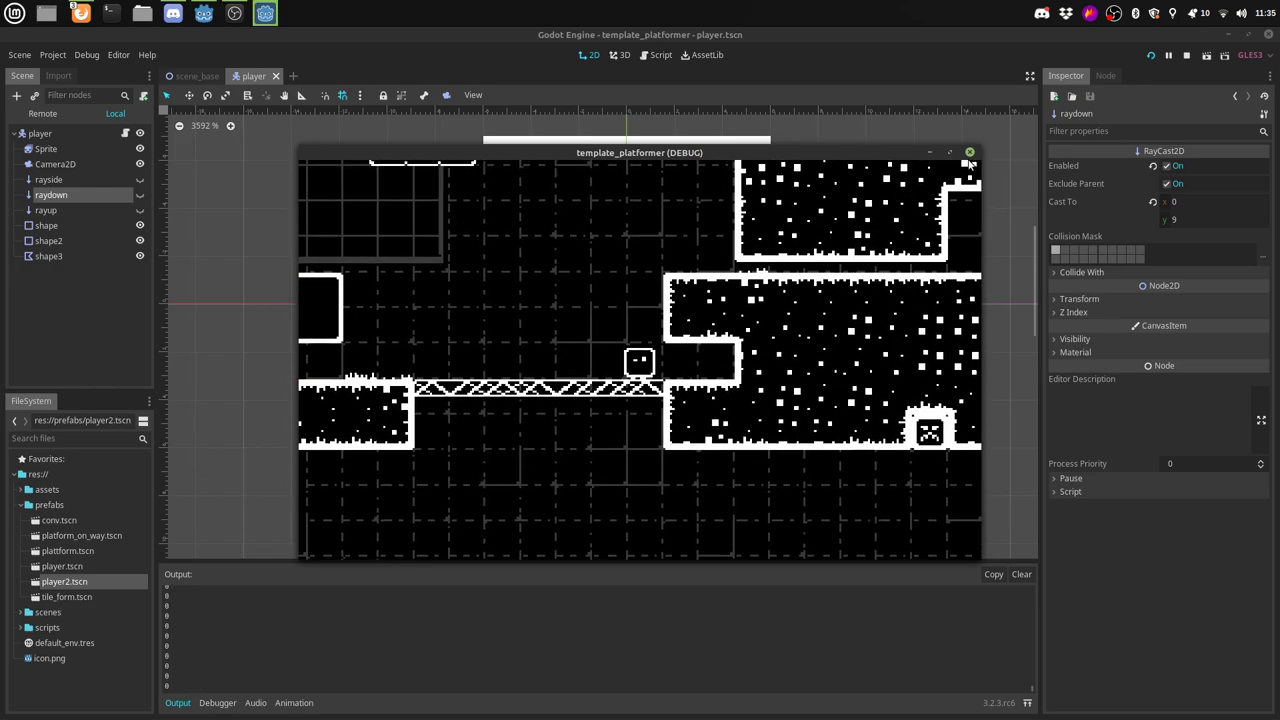
pyautogui.press('Left')
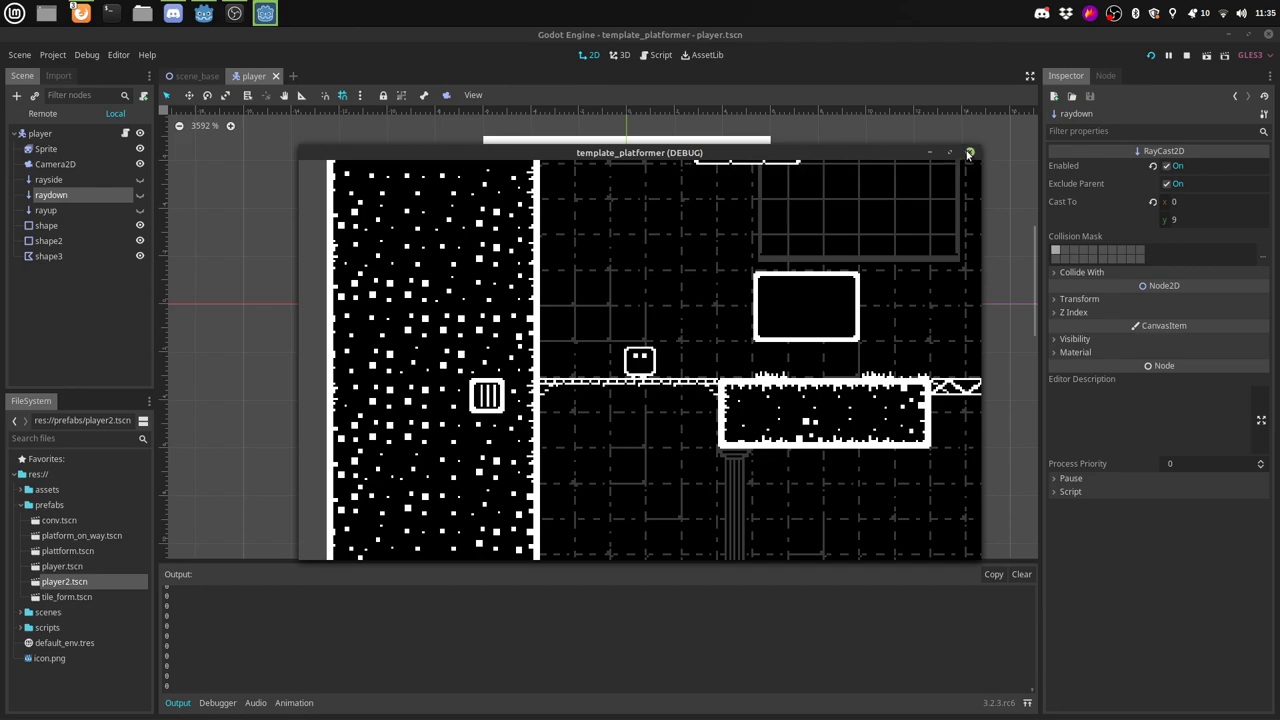
pyautogui.click(968, 152)
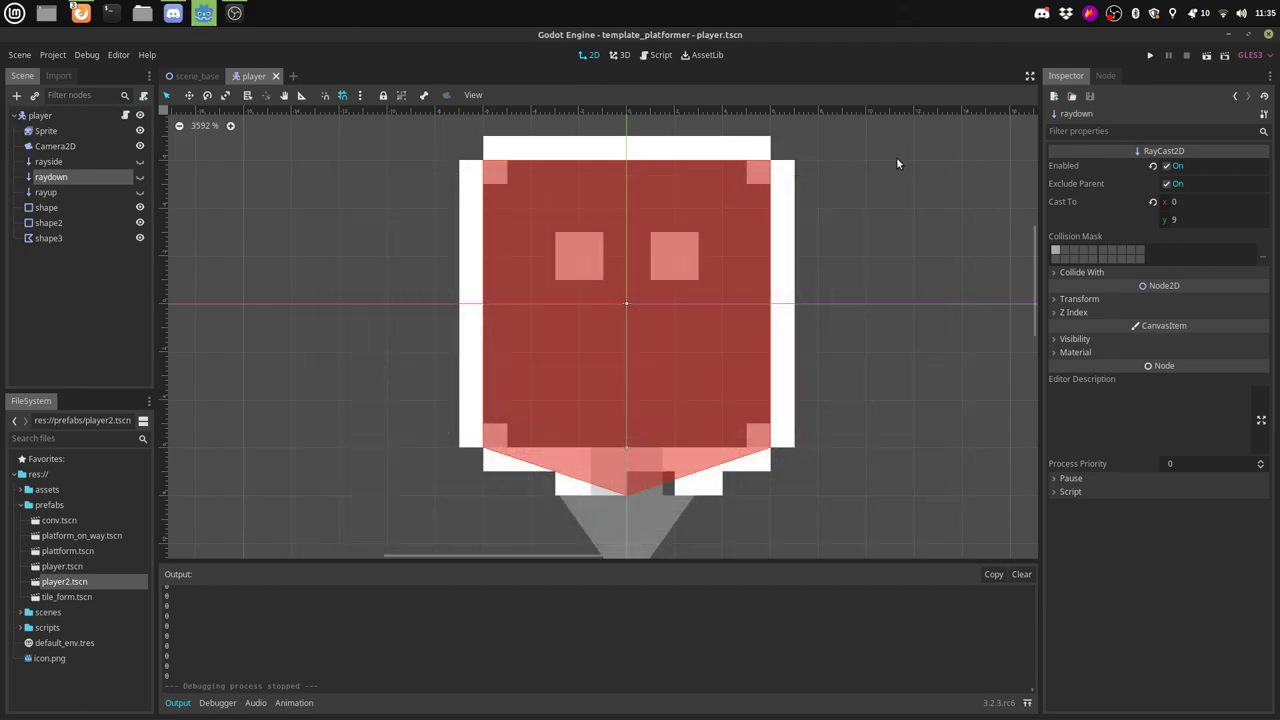
# Step: Disable the shape3 collision polygon
pyautogui.click(50, 211)
pyautogui.click(43, 238)
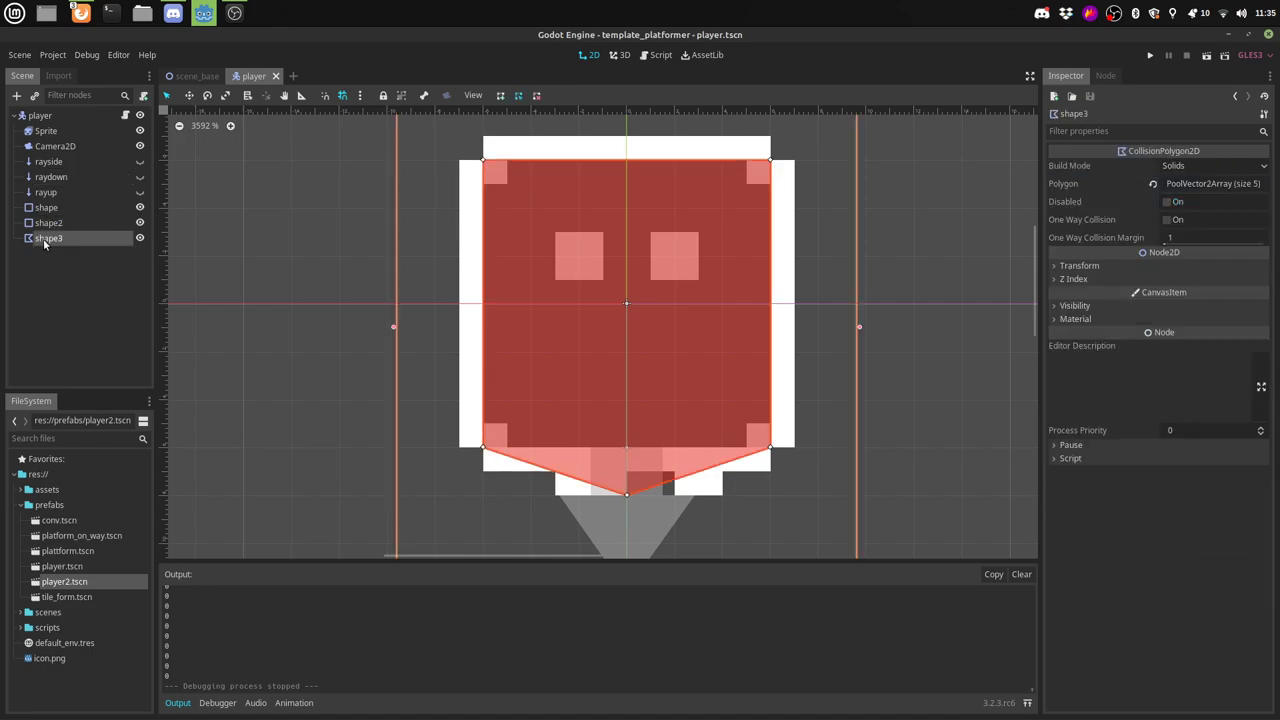
pyautogui.click(1166, 203)
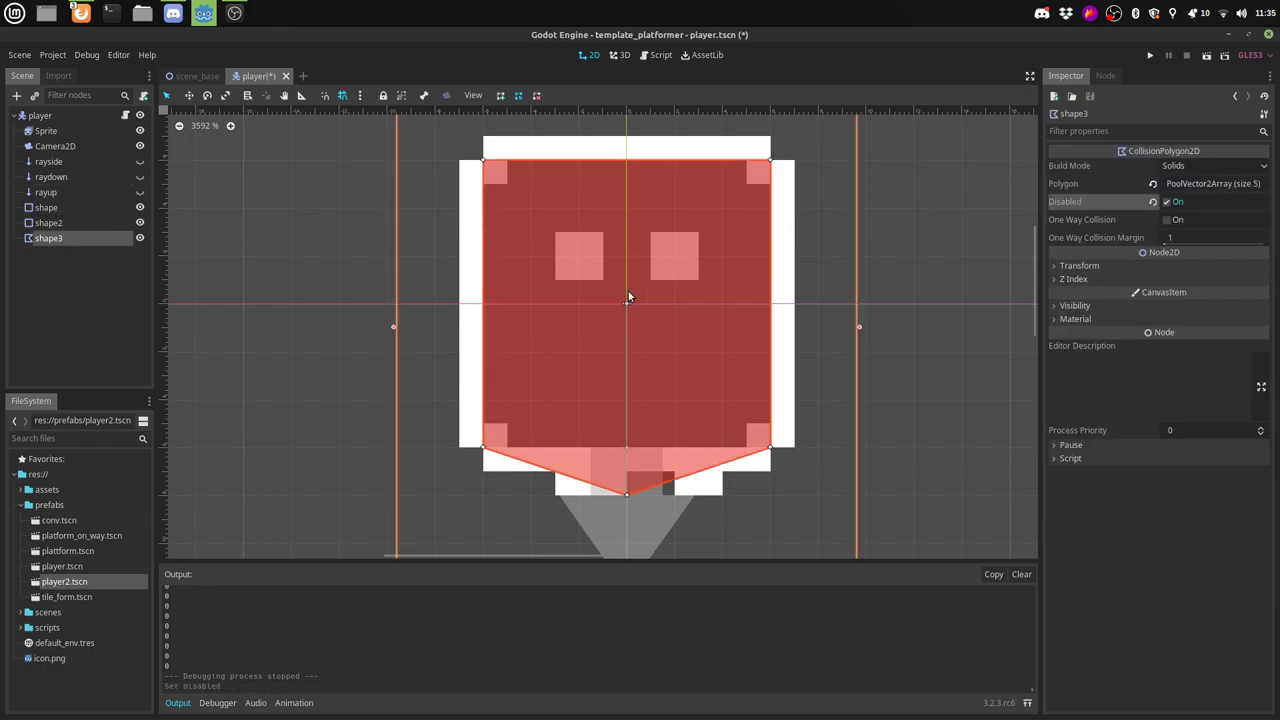
# Step: Re-enable shape and shape2, hide shape3 in the canvas, and open player.gd
pyautogui.click(47, 209)
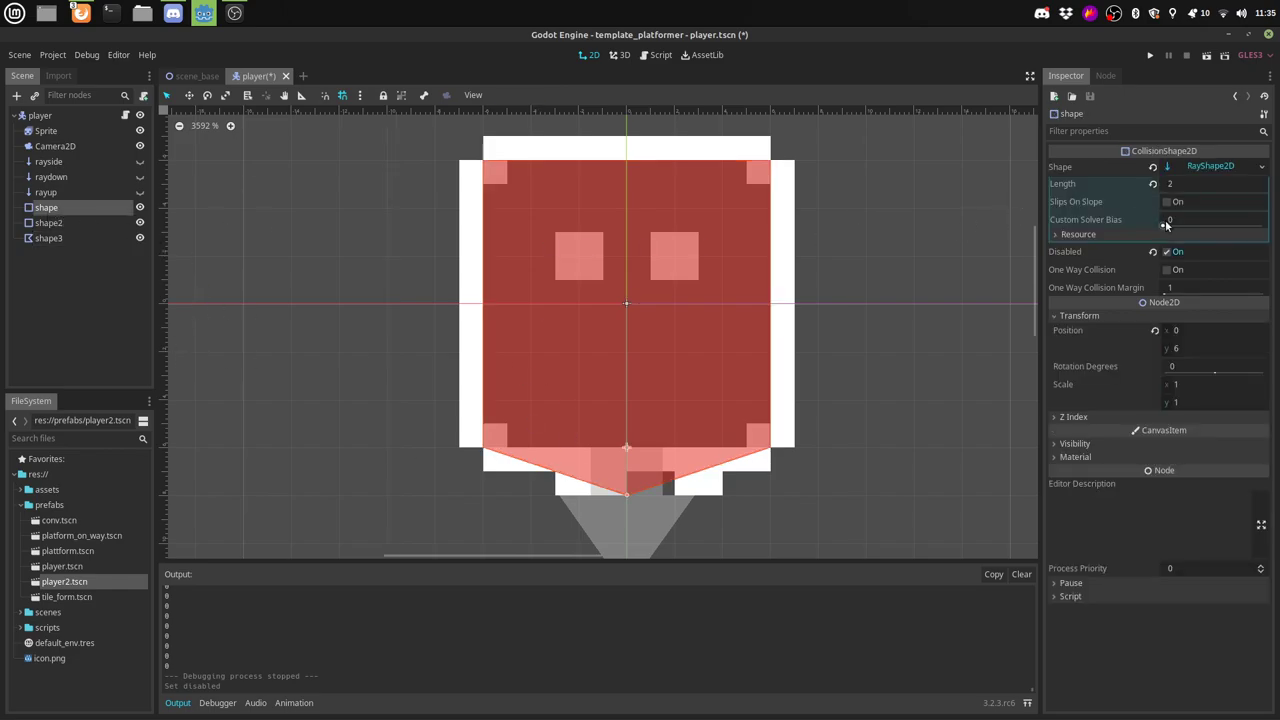
pyautogui.click(1166, 253)
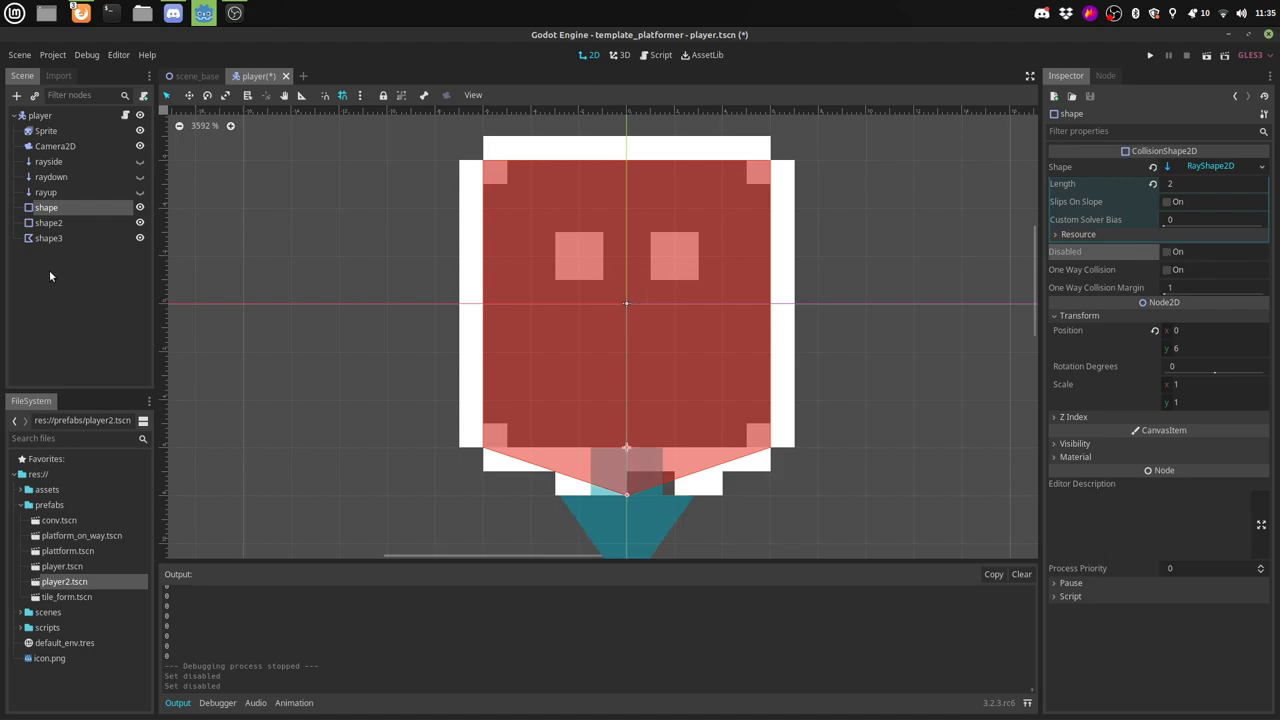
pyautogui.click(51, 225)
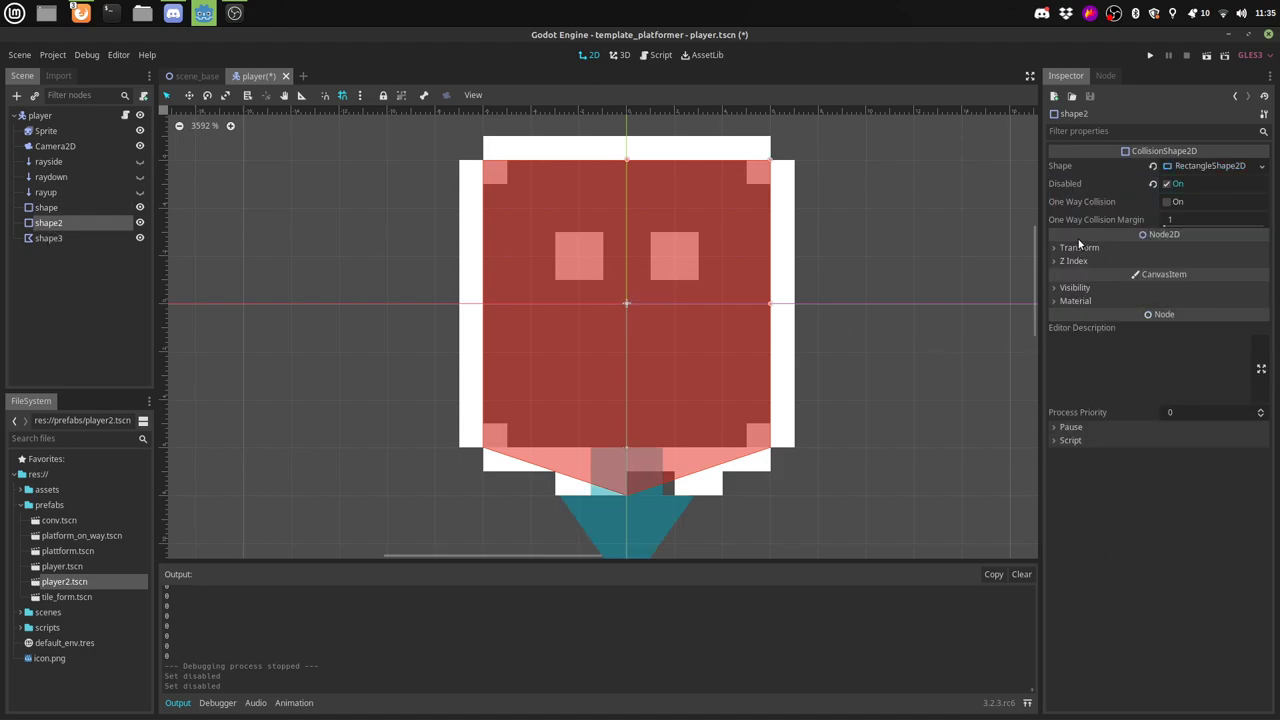
pyautogui.click(1166, 184)
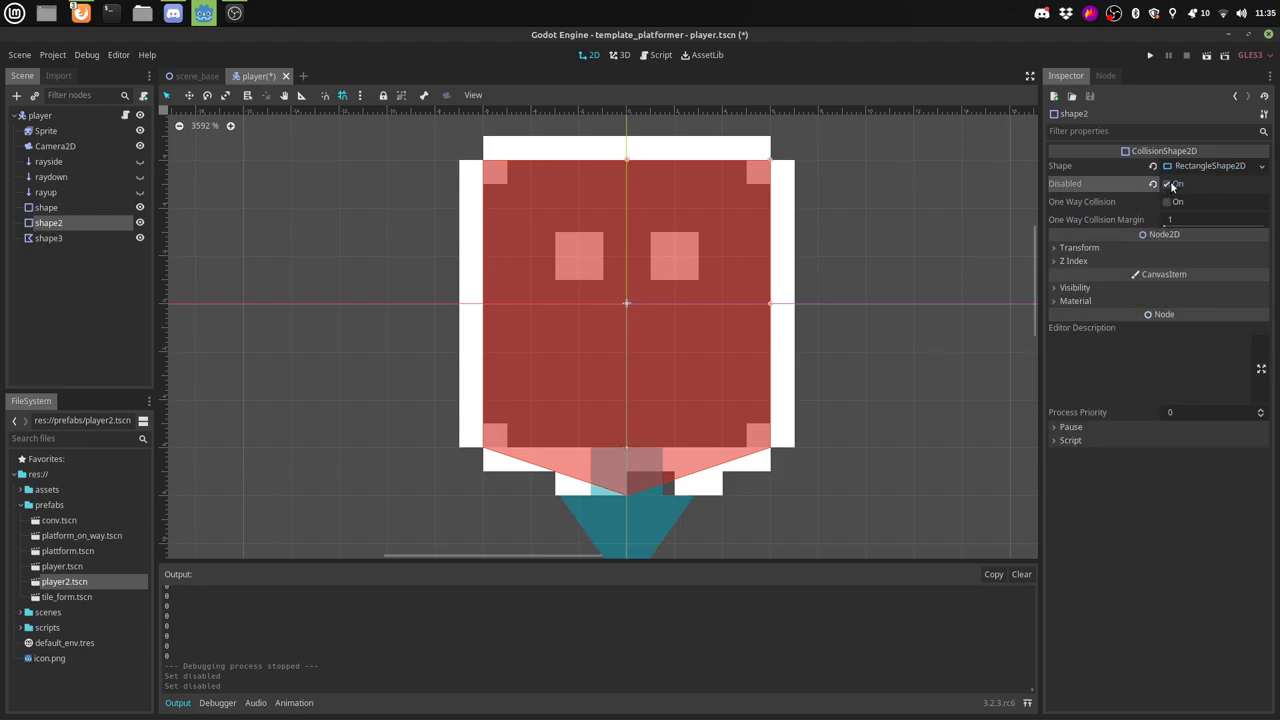
pyautogui.click(139, 240)
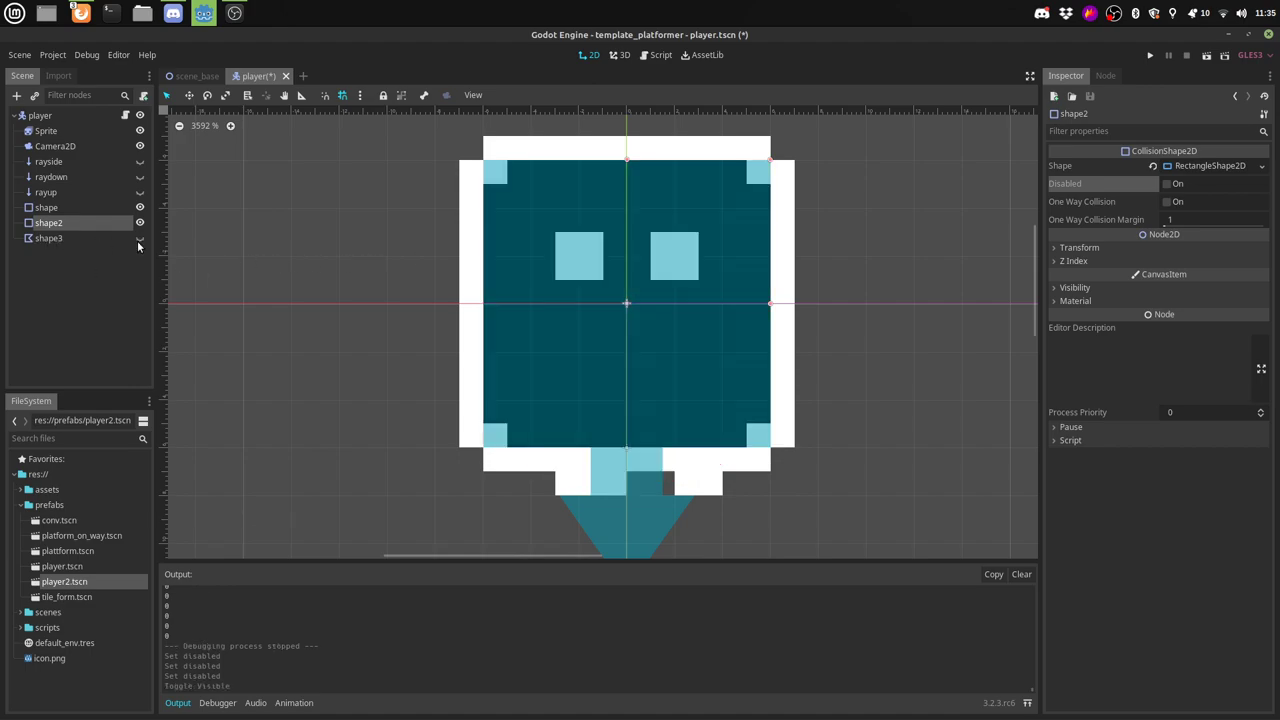
pyautogui.click(660, 55)
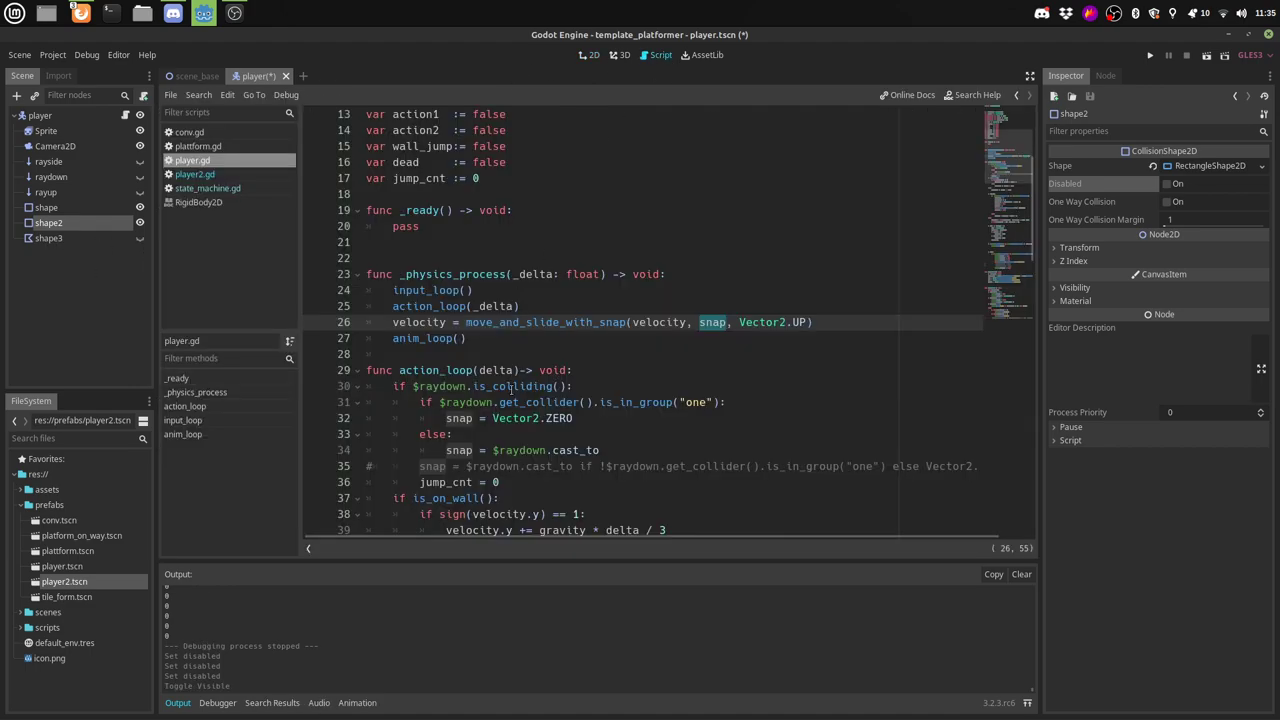
# Step: In player.gd, comment out line 82, $shape3.disabled = false
pyautogui.scroll(-5, 512, 390)
pyautogui.scroll(-5, 530, 380)
pyautogui.scroll(-5, 555, 368)
pyautogui.scroll(-5, 582, 354)
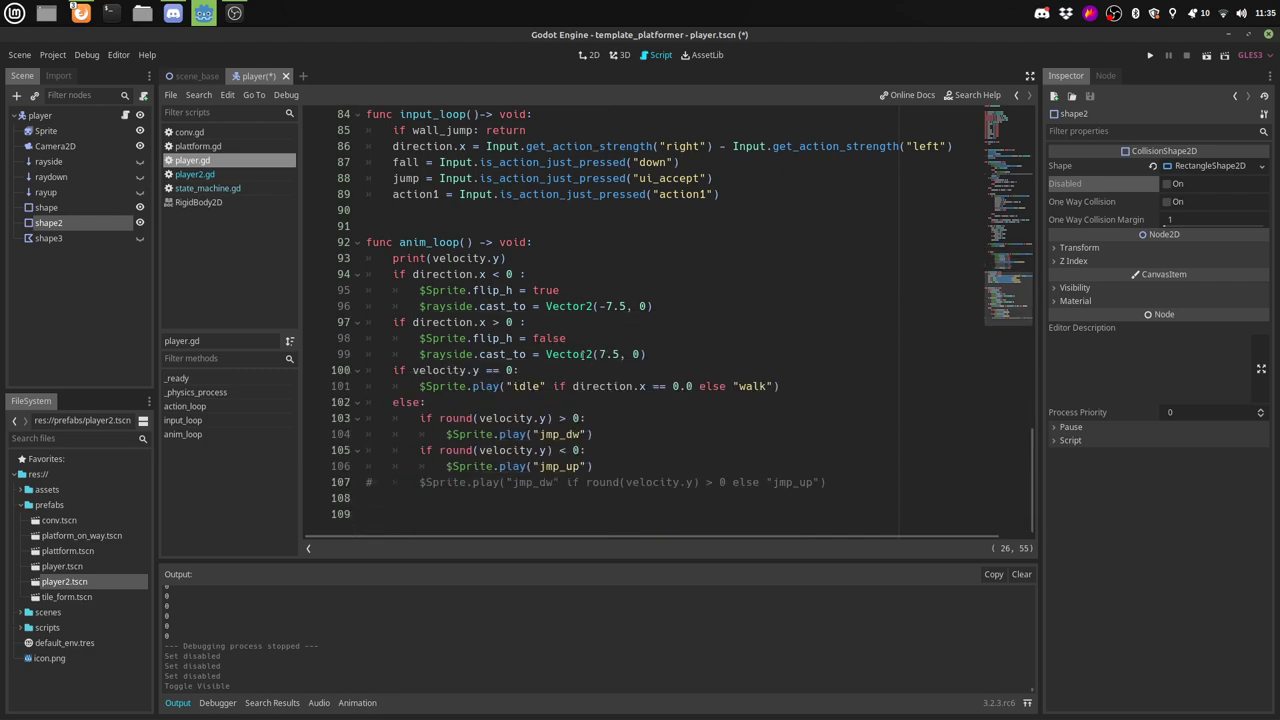
pyautogui.scroll(2, 600, 350)
pyautogui.scroll(3, 633, 339)
pyautogui.moveTo(618, 313); pyautogui.dragTo(243, 287)
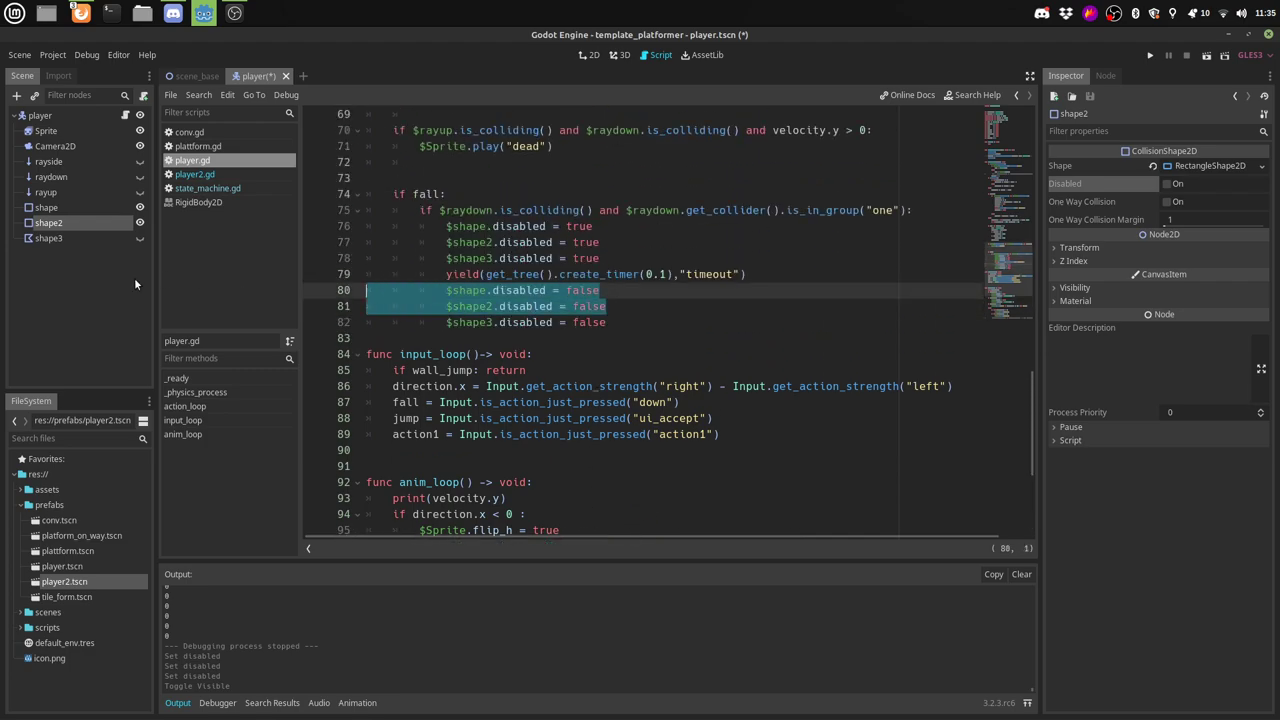
pyautogui.click(420, 323)
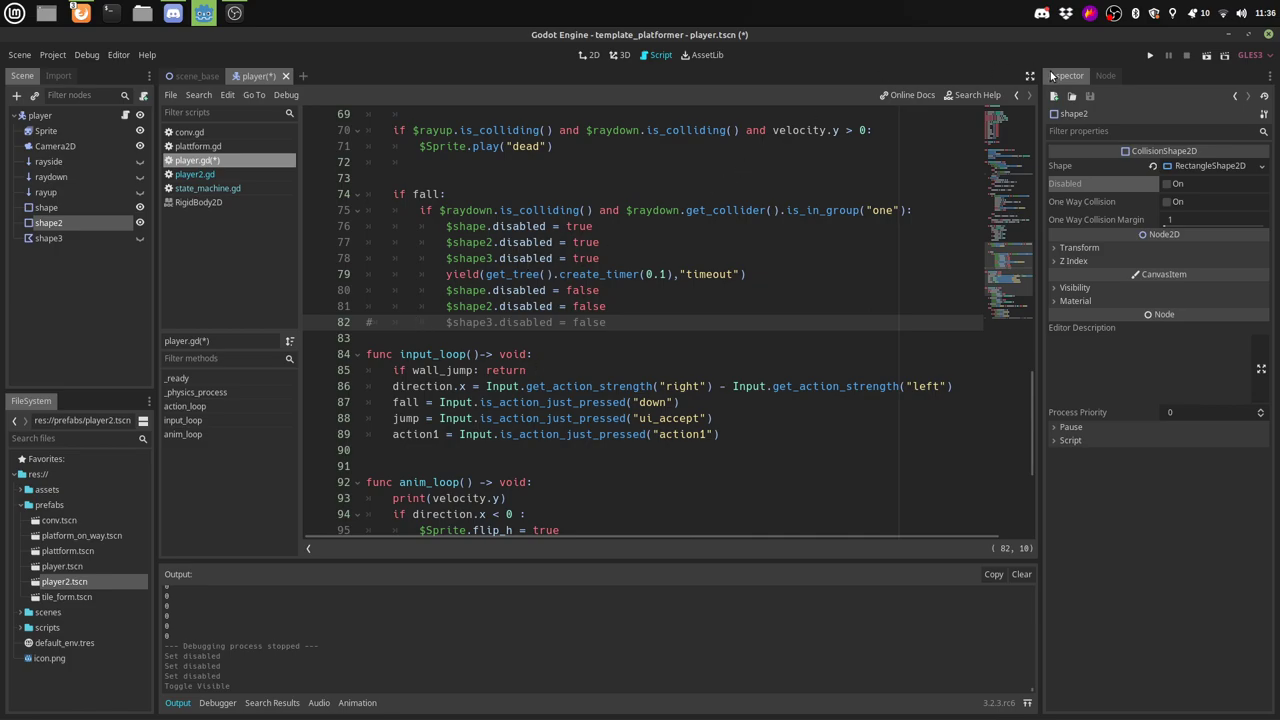
# Step: Save and briefly test-run the game, then close it and return to the 2D player scene
pyautogui.click(1148, 55)
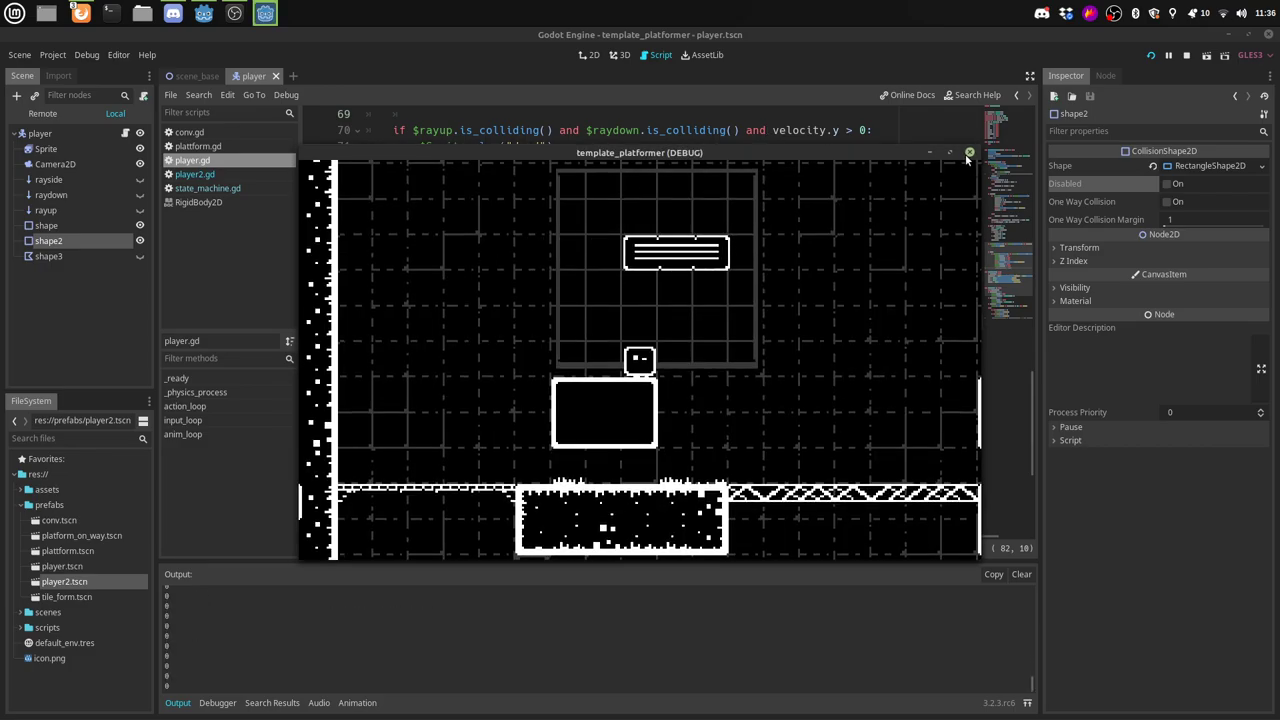
pyautogui.click(965, 154)
pyautogui.click(589, 55)
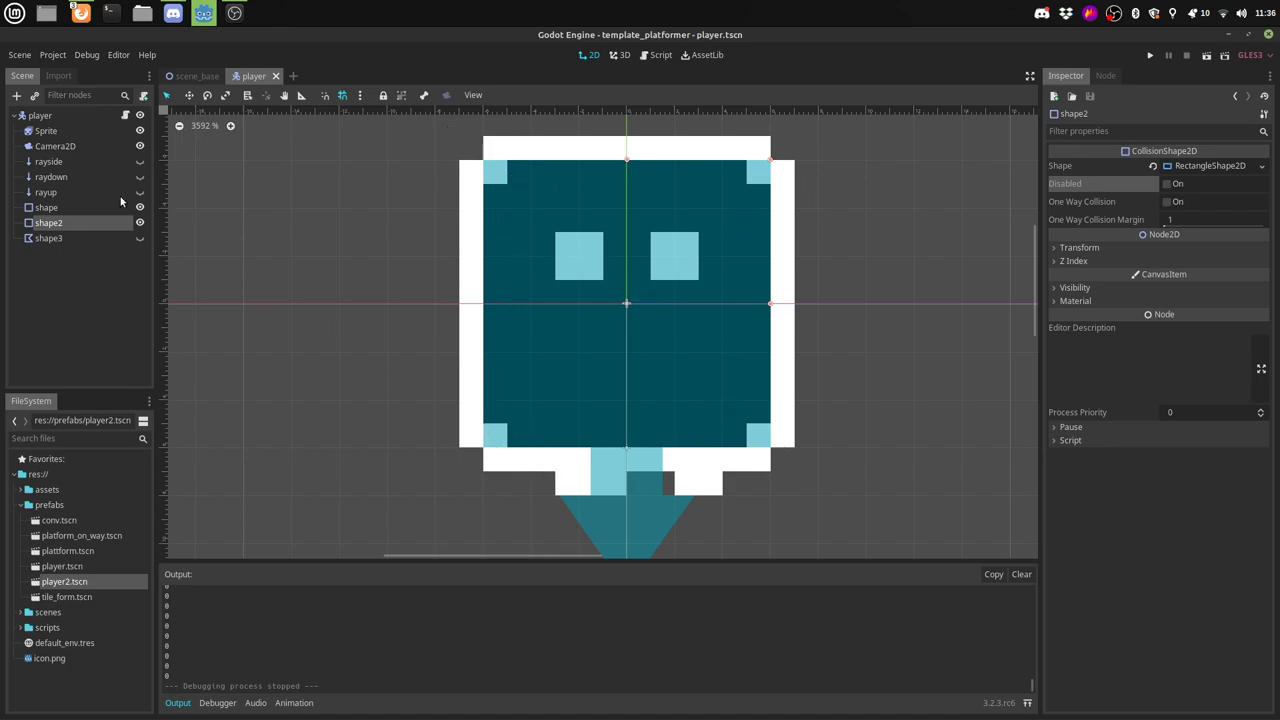
# Step: Inspect the player's shape ray collision properties, zoom in on the canvas, and start a test run
pyautogui.click(58, 210)
pyautogui.click(52, 224)
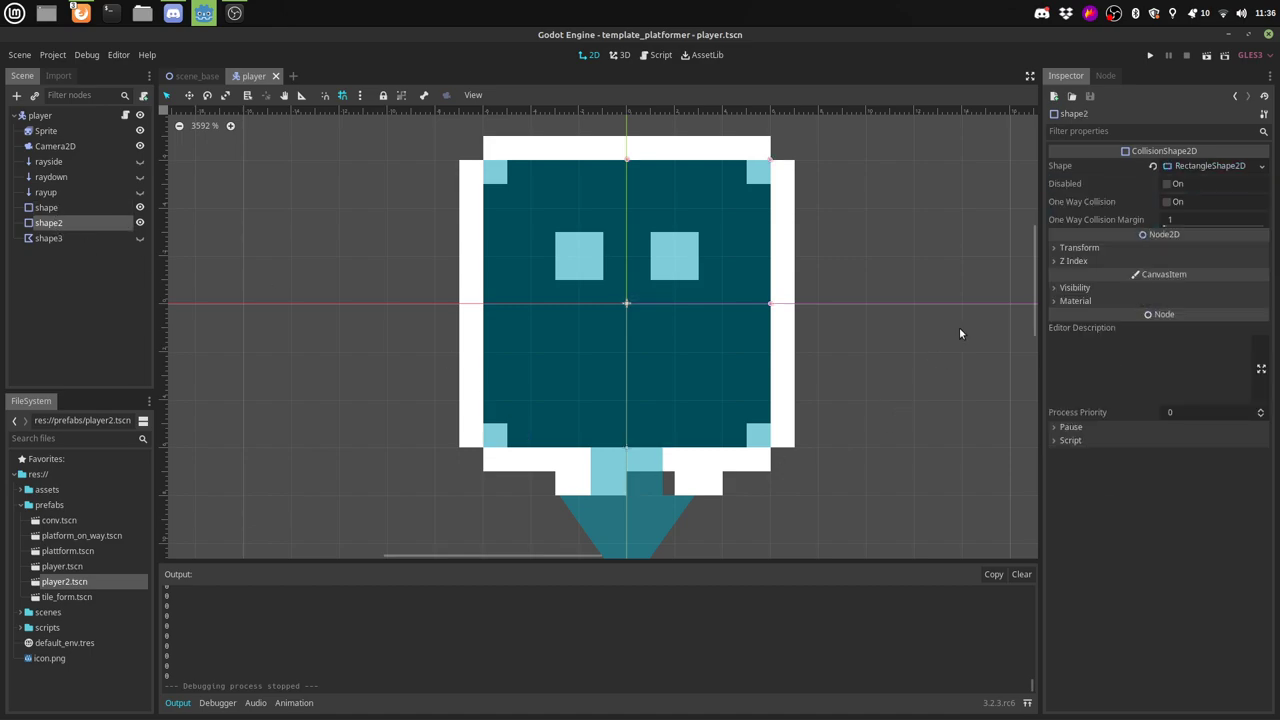
pyautogui.click(40, 208)
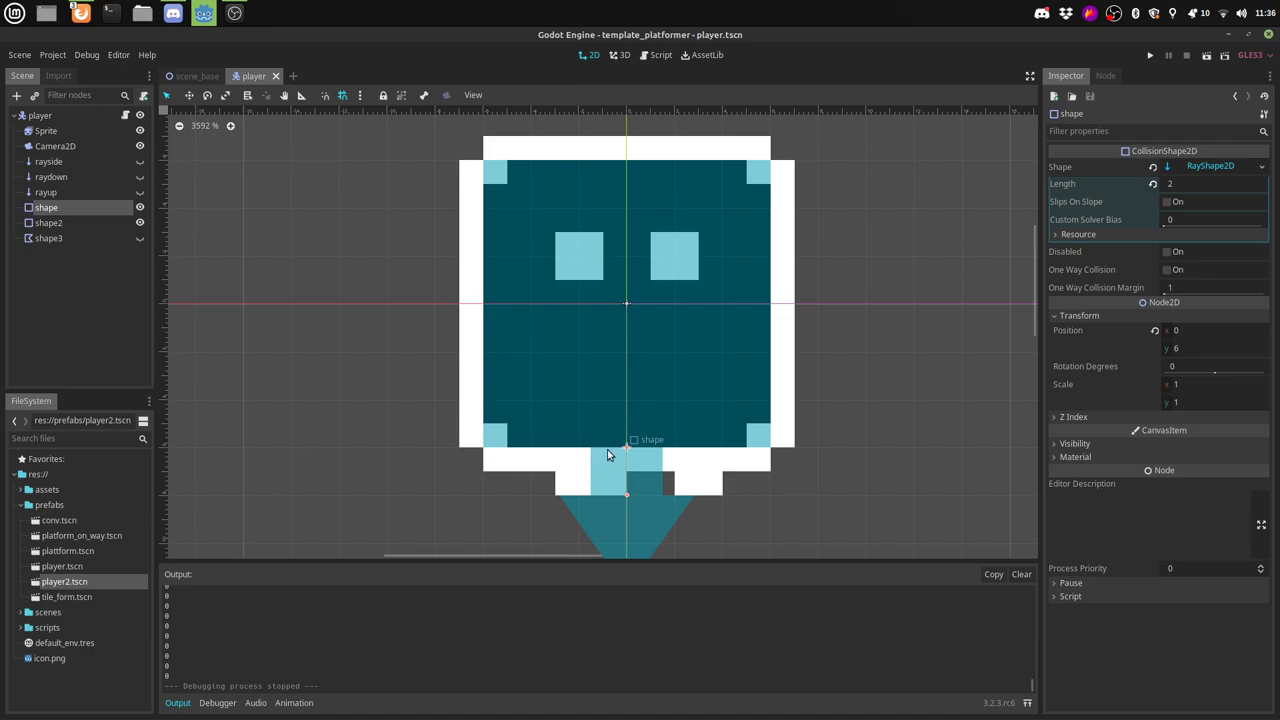
pyautogui.scroll(2, 622, 491)
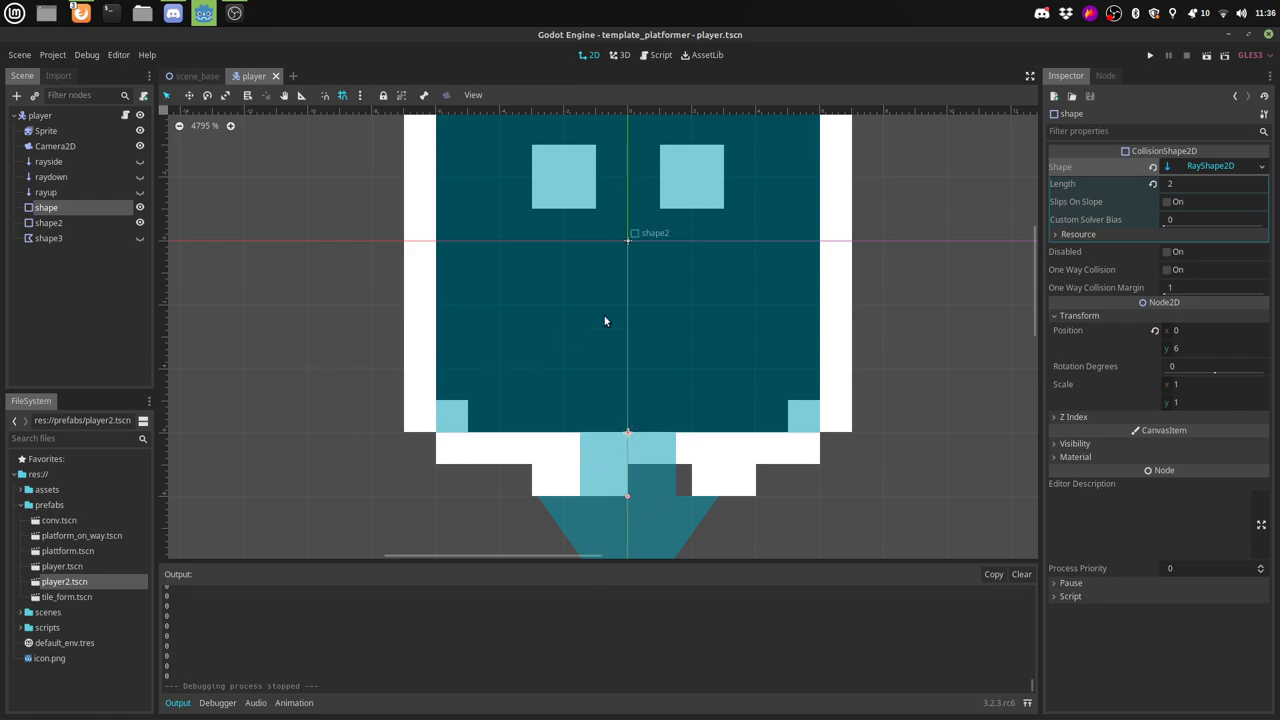
pyautogui.click(1150, 56)
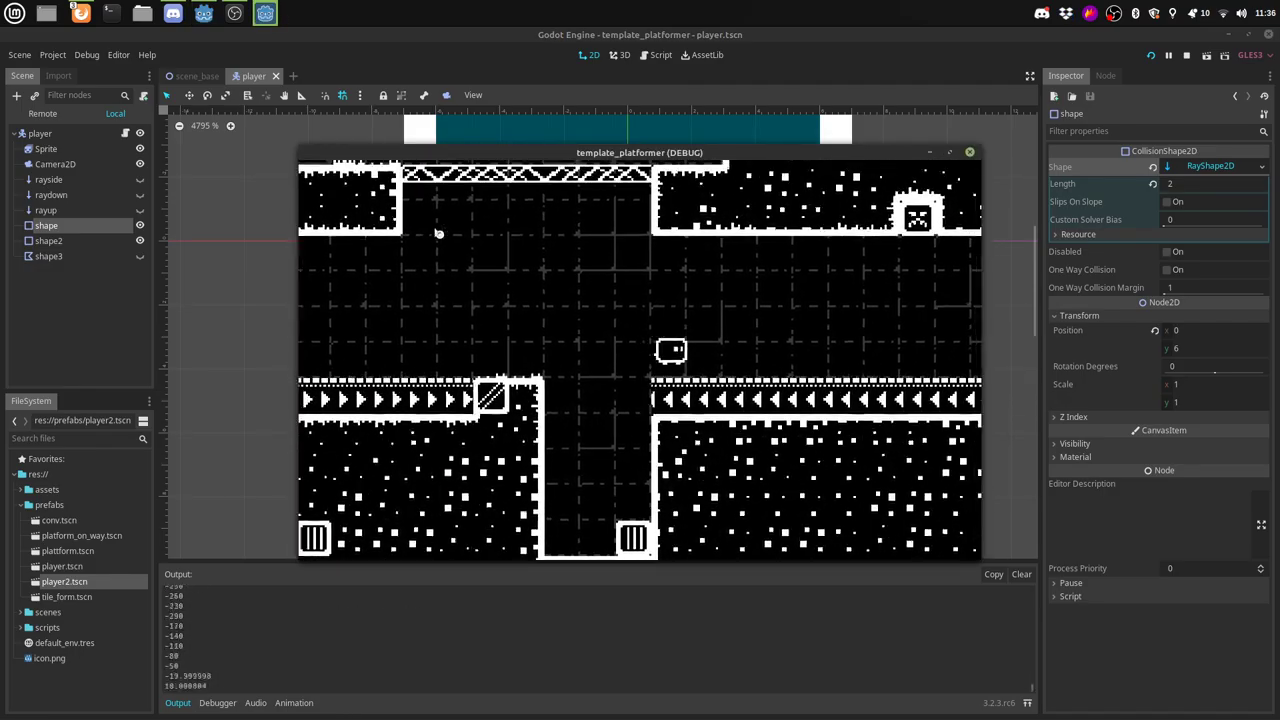
# Step: Walk right and jump onto the floating platform, then stop the game and select the player root
pyautogui.press('Right')
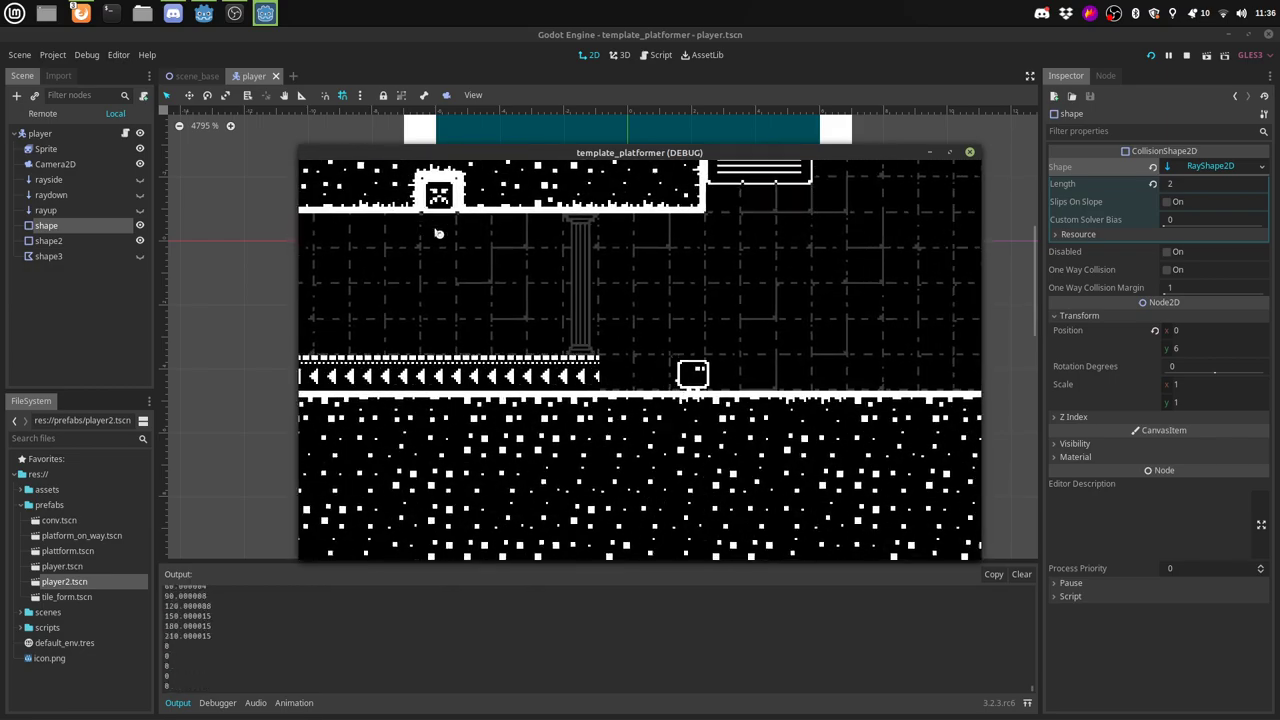
pyautogui.press('space')
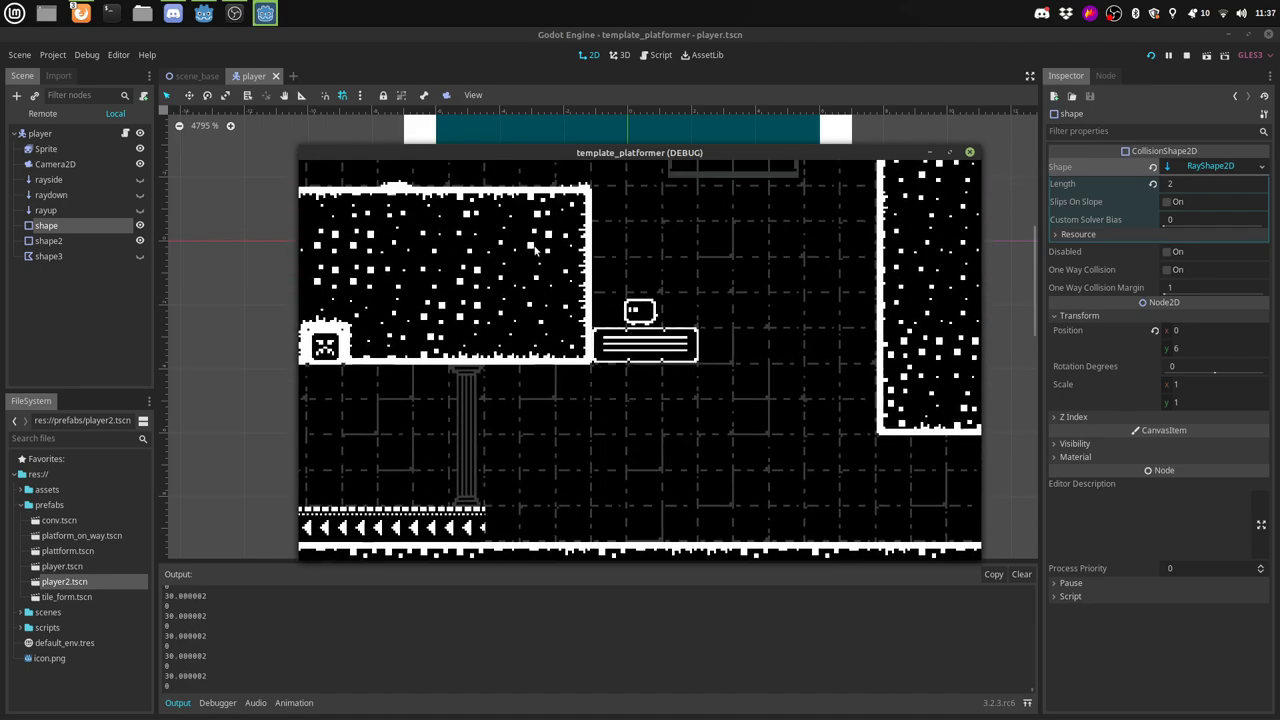
pyautogui.click(969, 152)
pyautogui.click(69, 115)
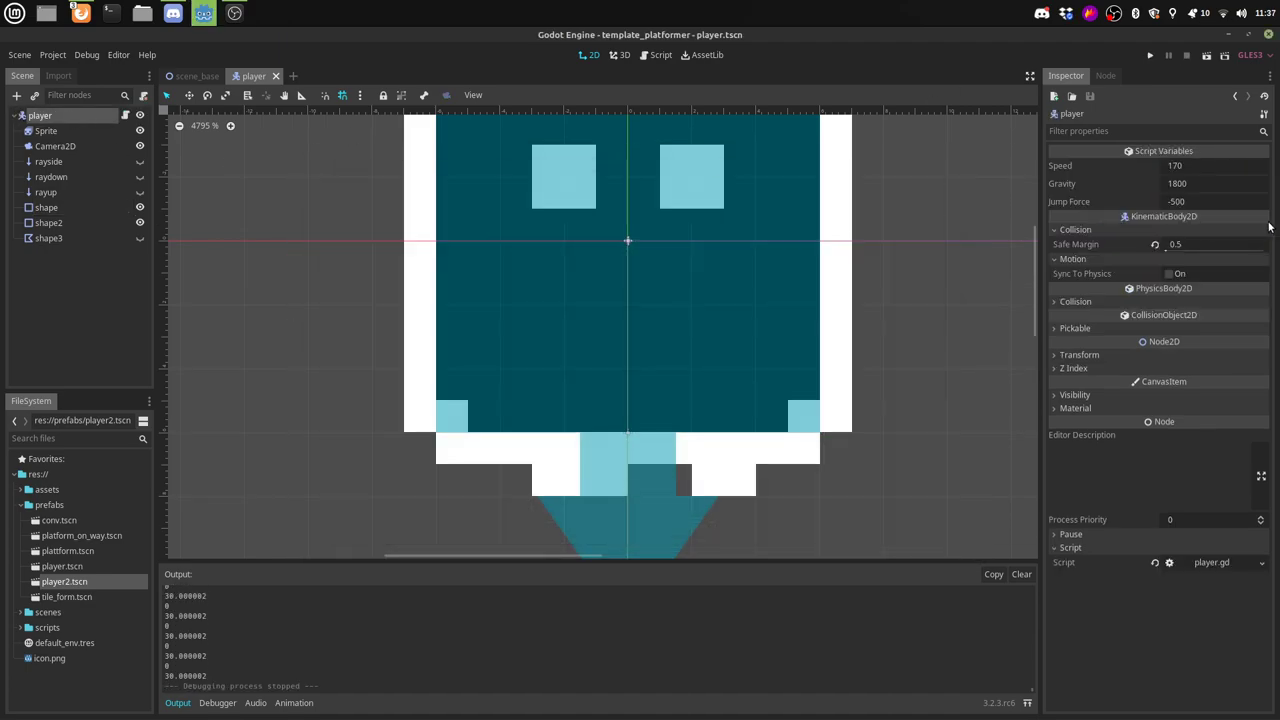
# Step: Set the player's Safe Margin to 0.1, then save and run the game
pyautogui.click(1201, 243)
pyautogui.write('0')
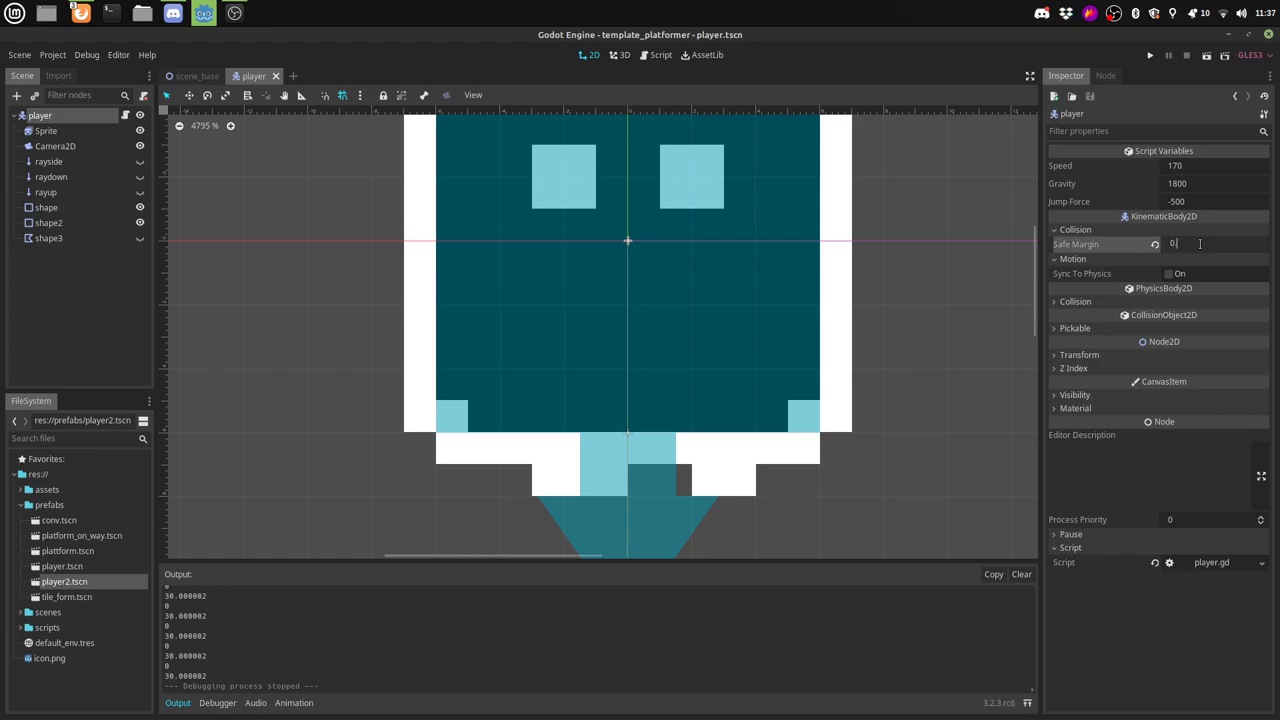
pyautogui.write('.1')
pyautogui.press('Return')
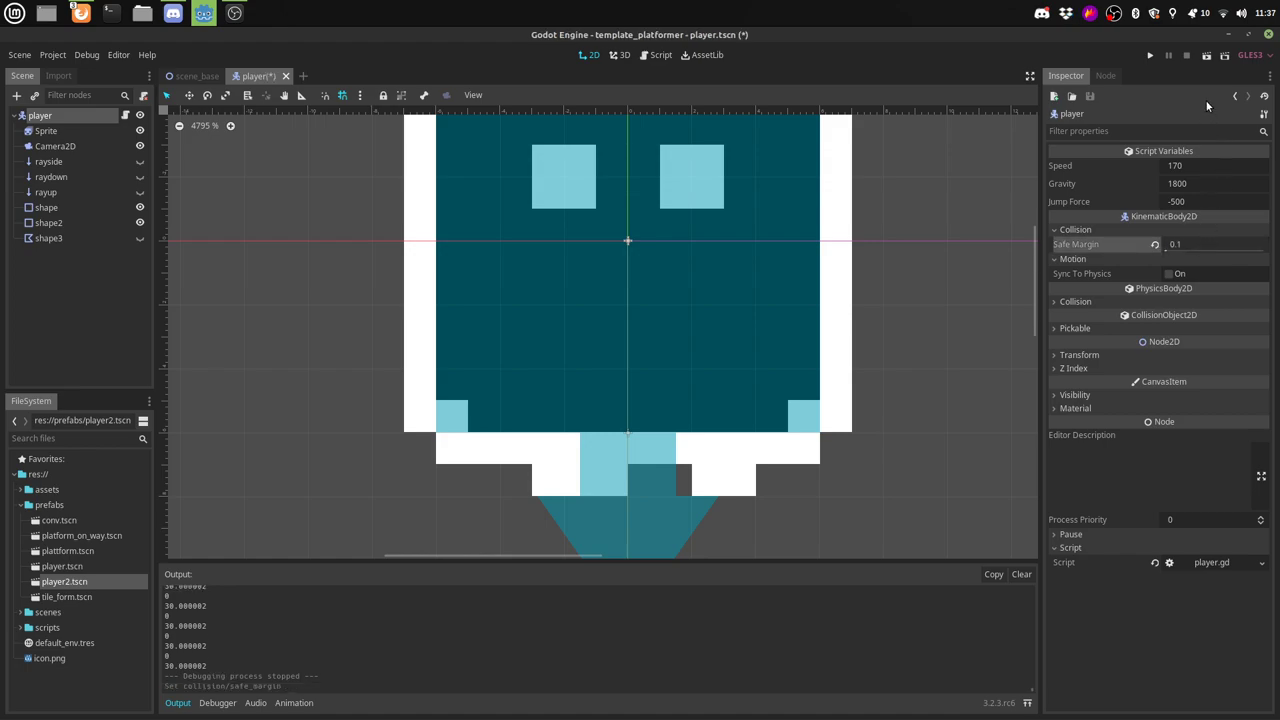
pyautogui.click(1151, 57)
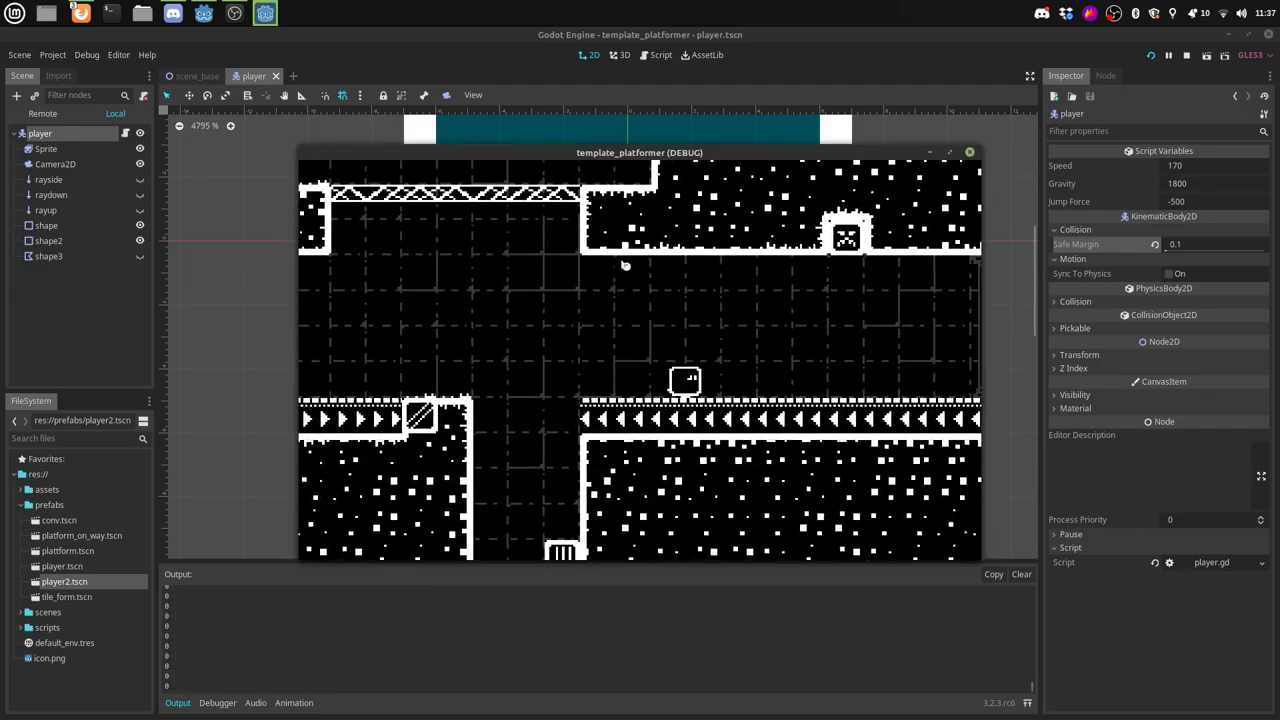
# Step: Jump onto, ride and walk off the moving platform, then head right past the spiked platform
pyautogui.press('space')
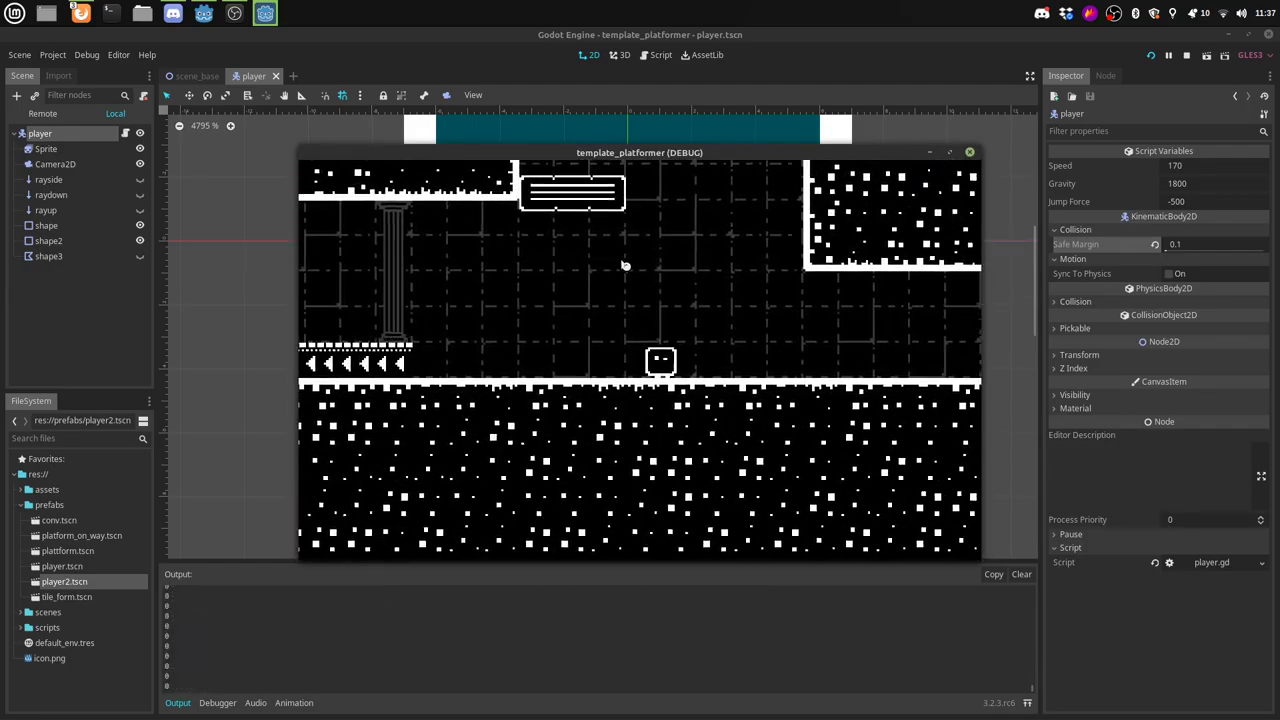
pyautogui.press('space')
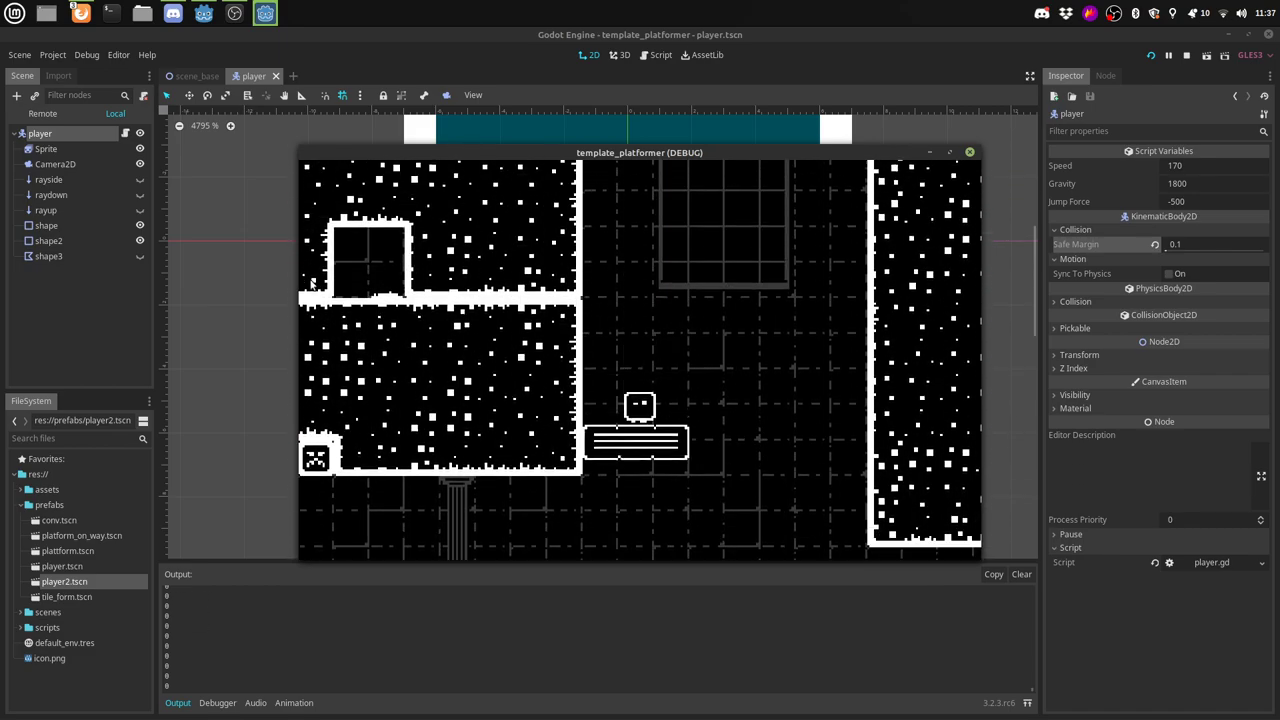
pyautogui.press('space')
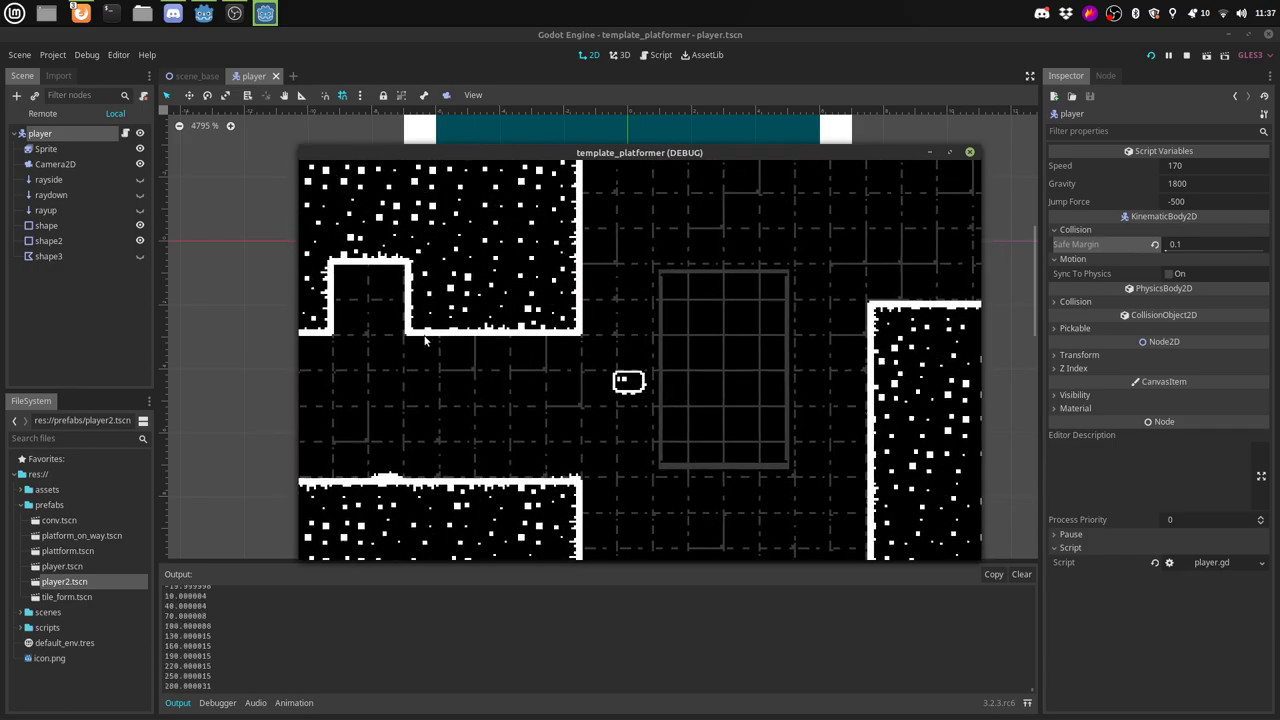
pyautogui.press('space')
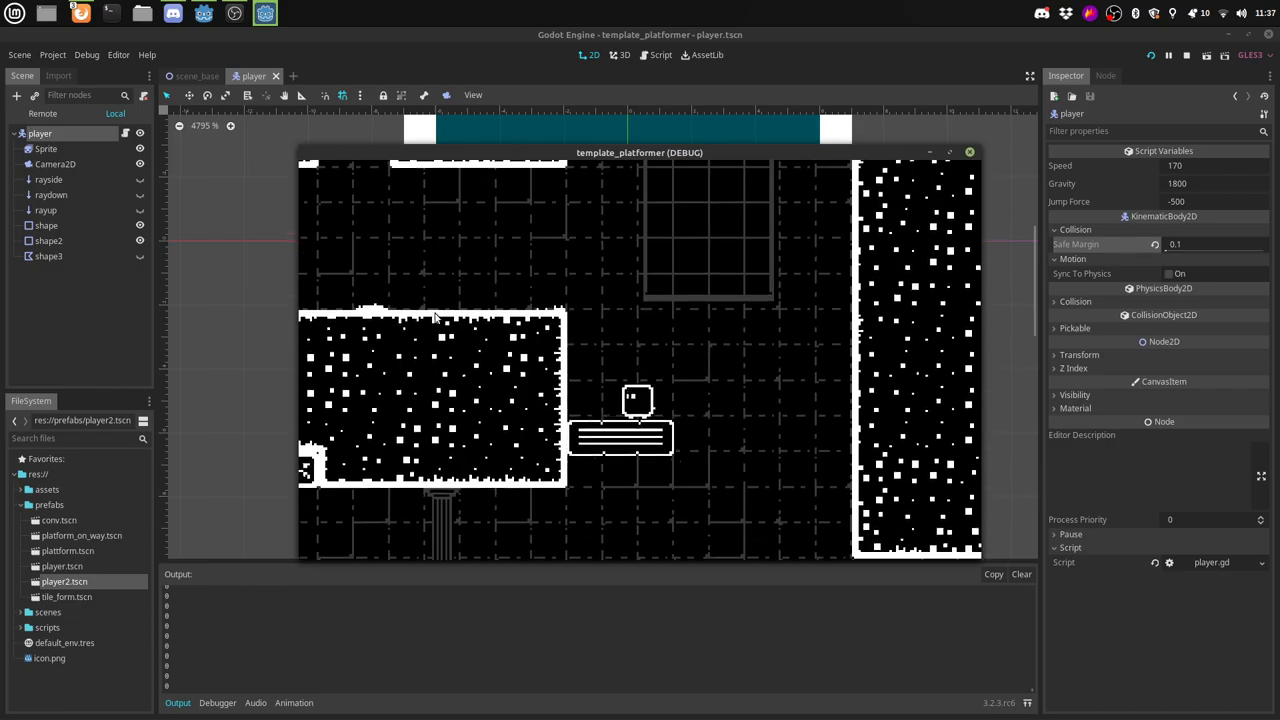
pyautogui.press('Left')
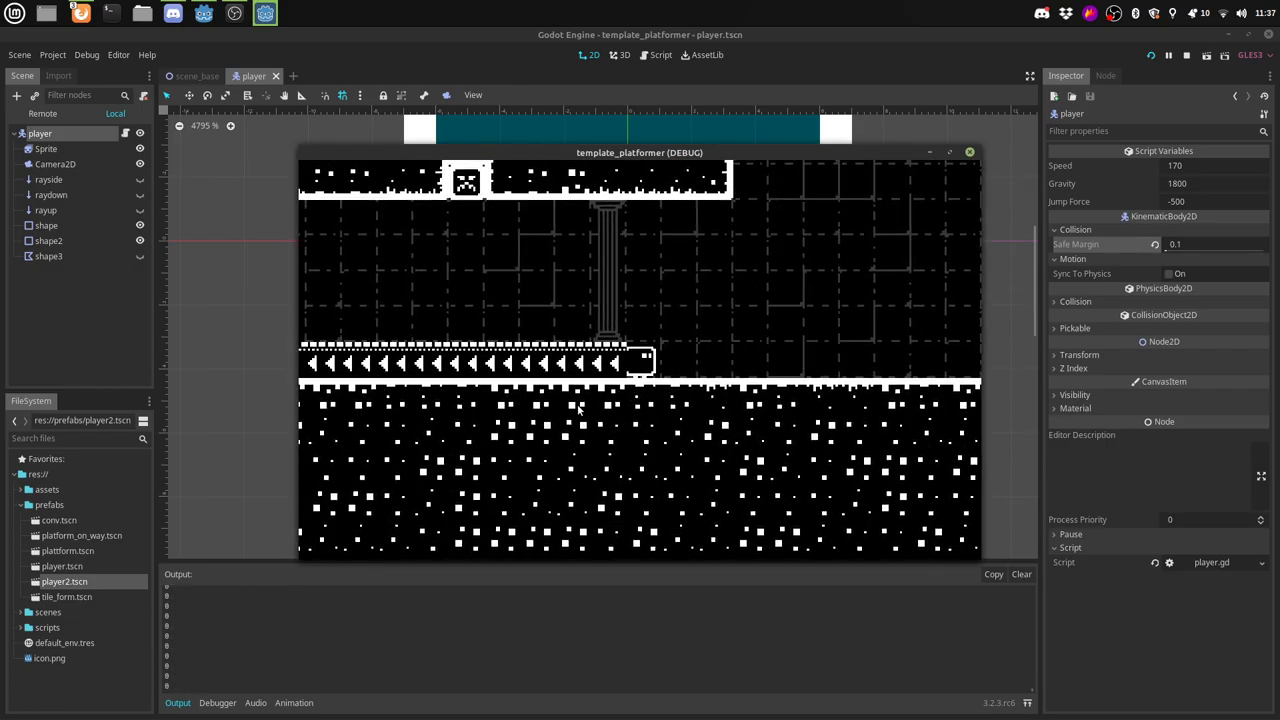
pyautogui.press('space')
pyautogui.press('Right')
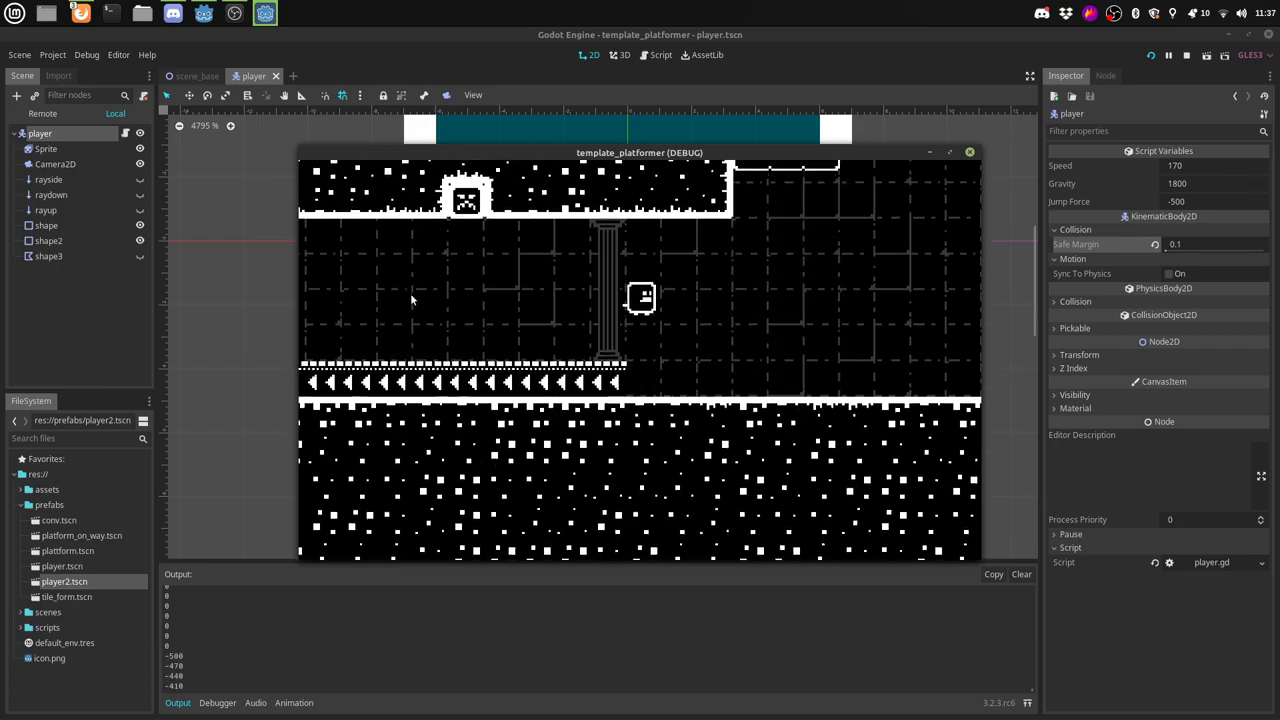
pyautogui.press('space')
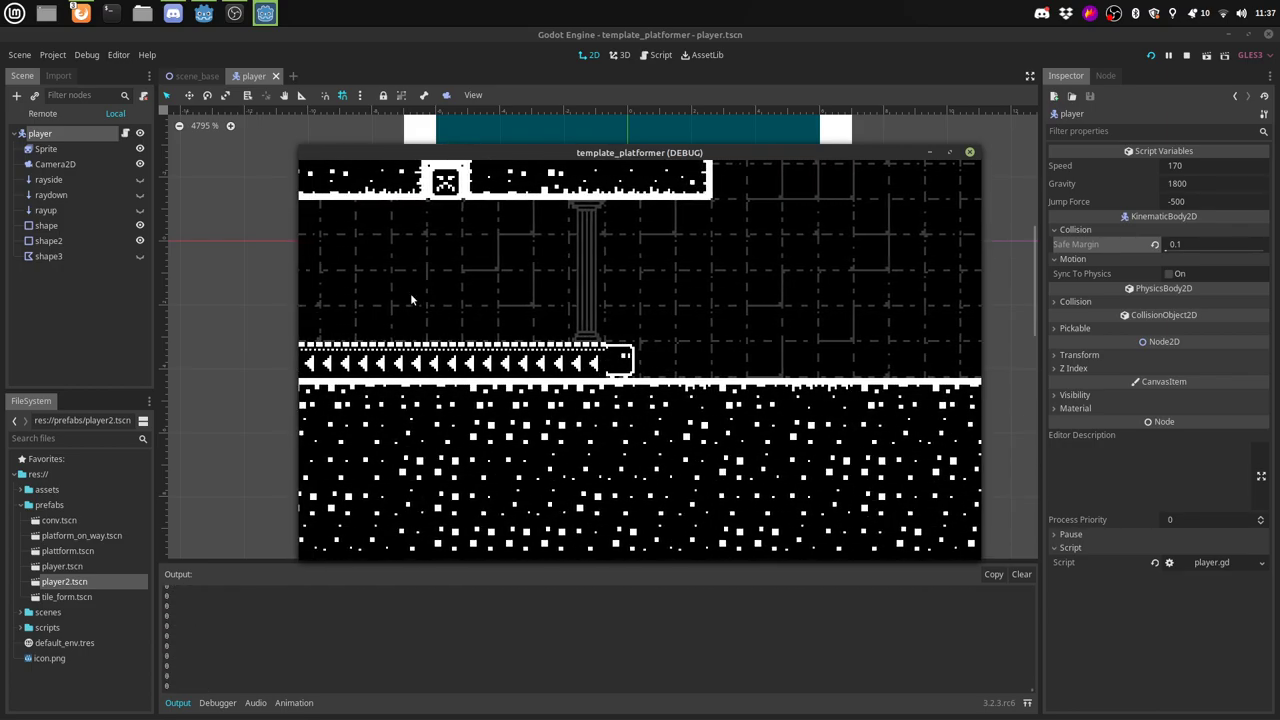
pyautogui.press('Left')
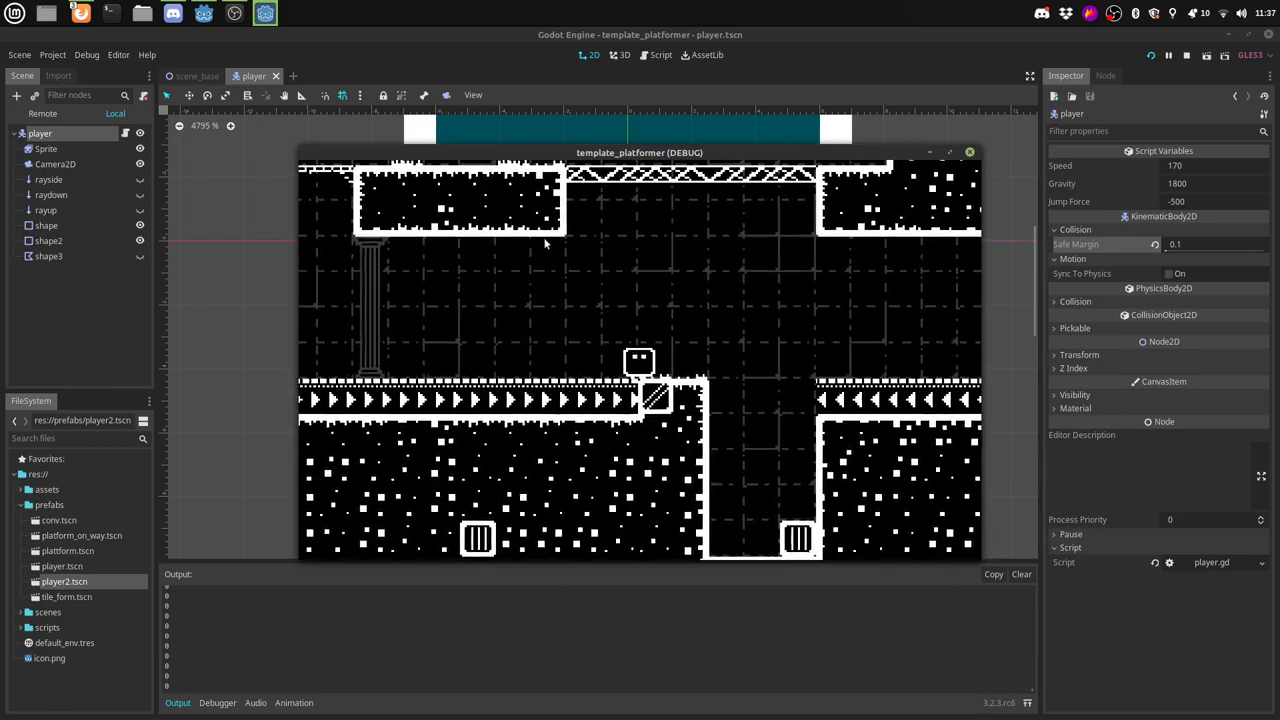
# Step: Maximize the game window and repeatedly drop down and jump up through the lattice bridge
pyautogui.click(951, 153)
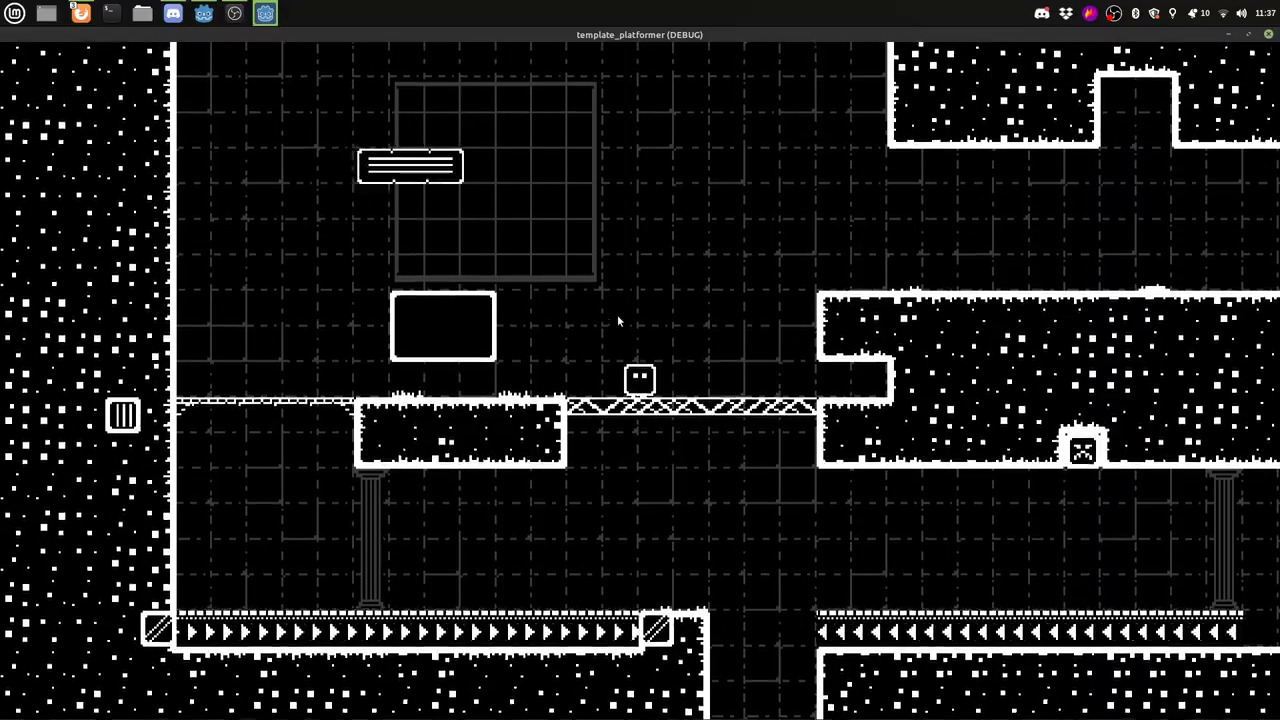
pyautogui.press('Down')
pyautogui.press('space')
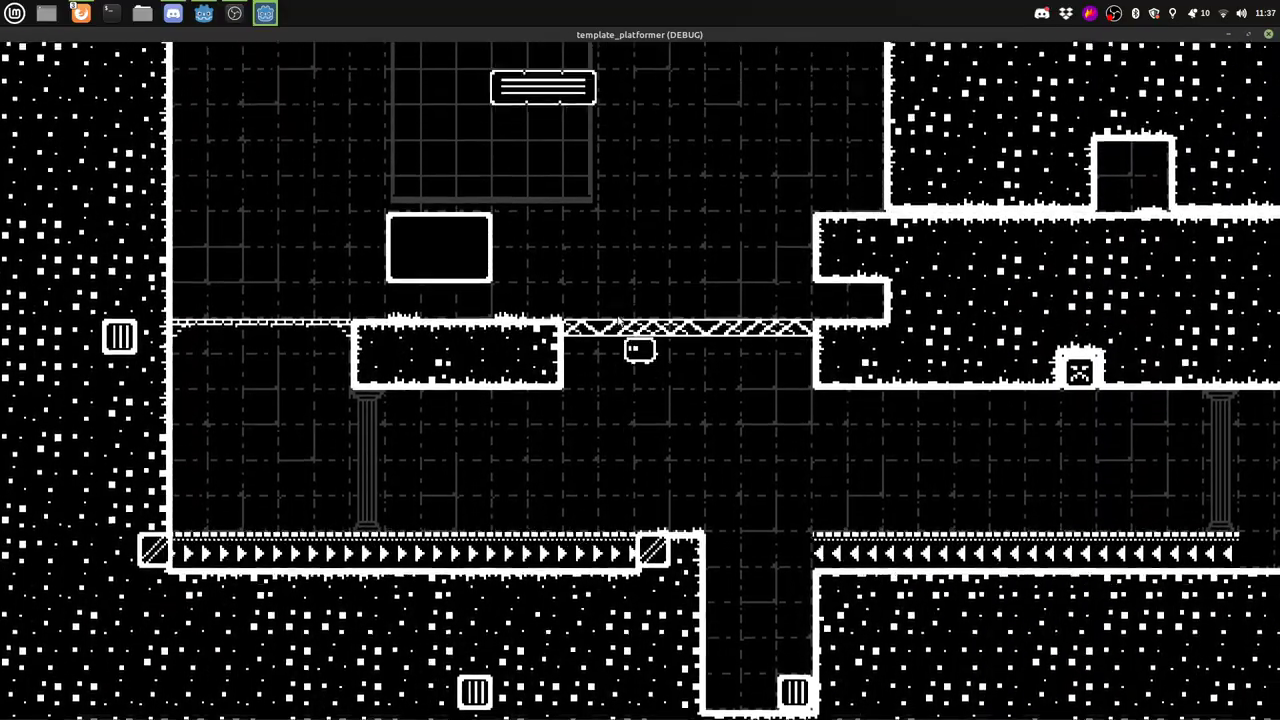
pyautogui.press('space')
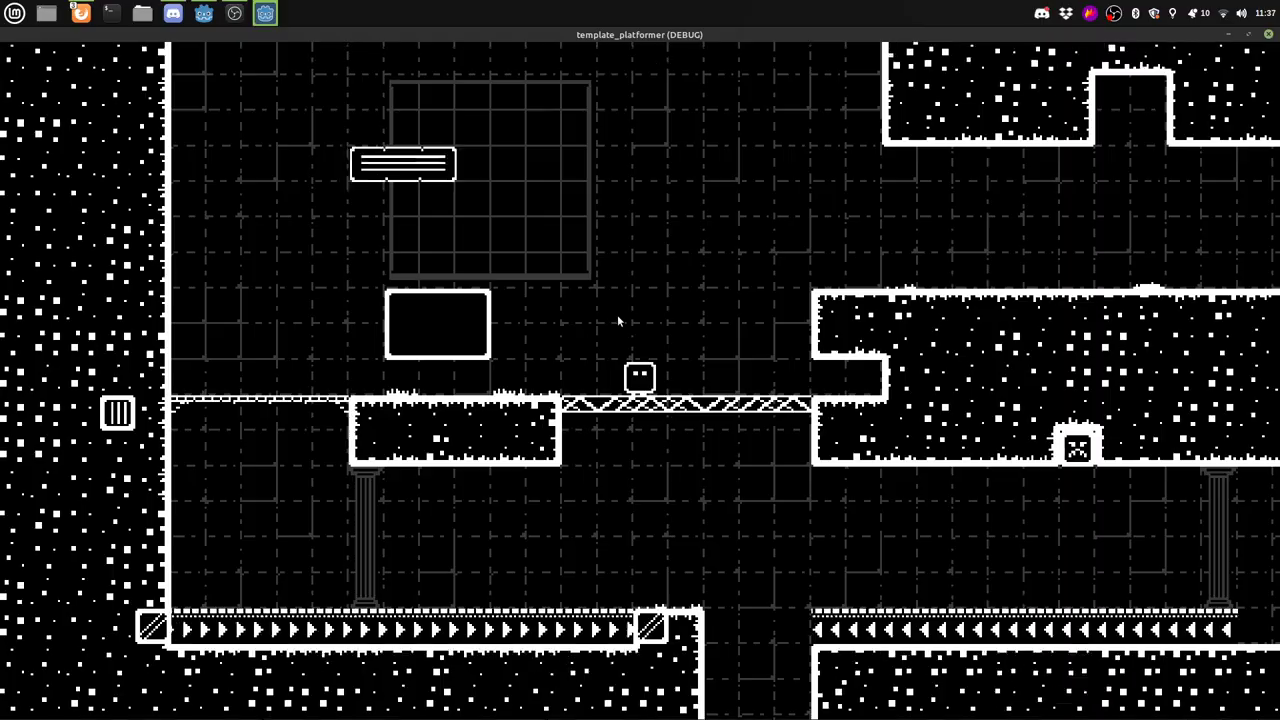
pyautogui.press('Down')
pyautogui.press('space')
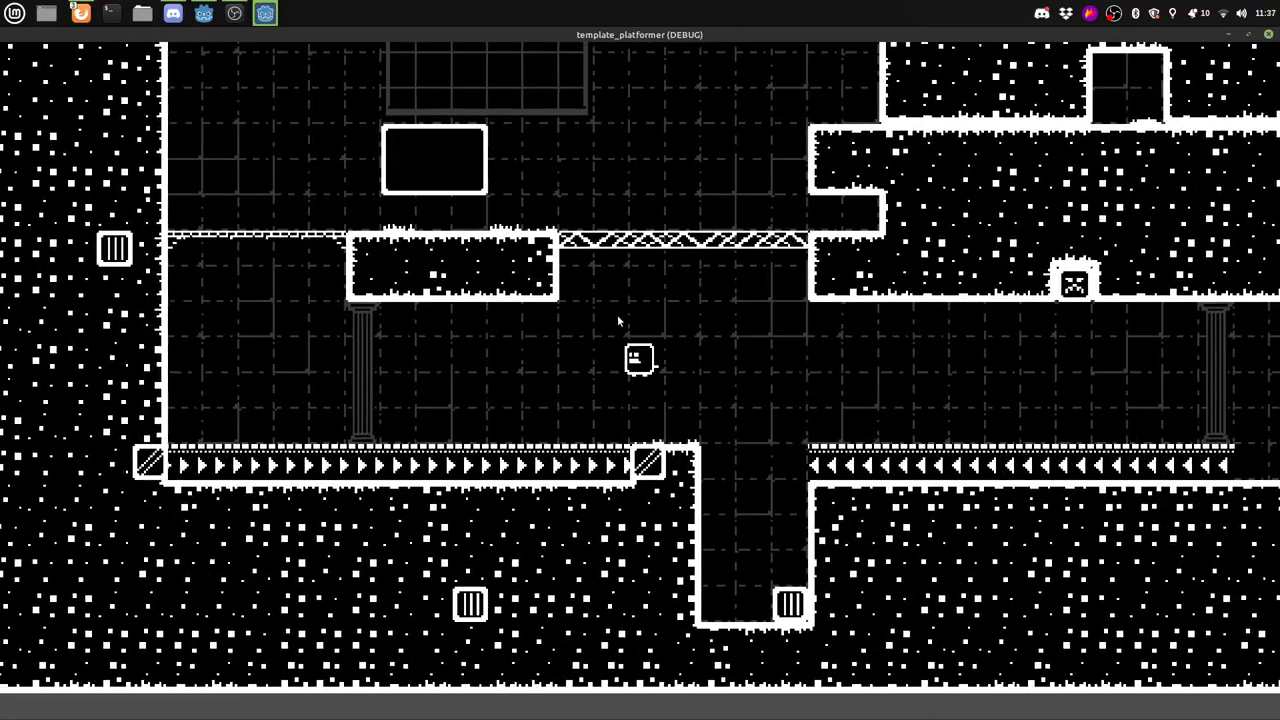
pyautogui.press('space')
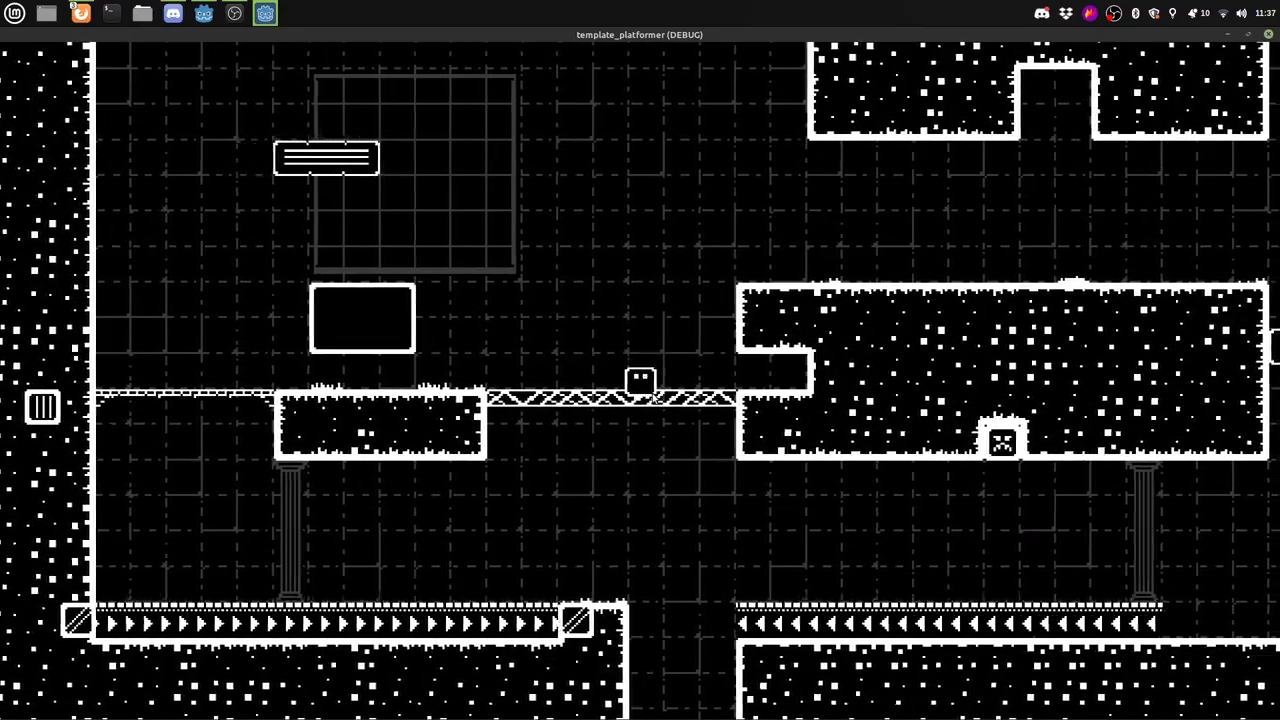
pyautogui.press('Left')
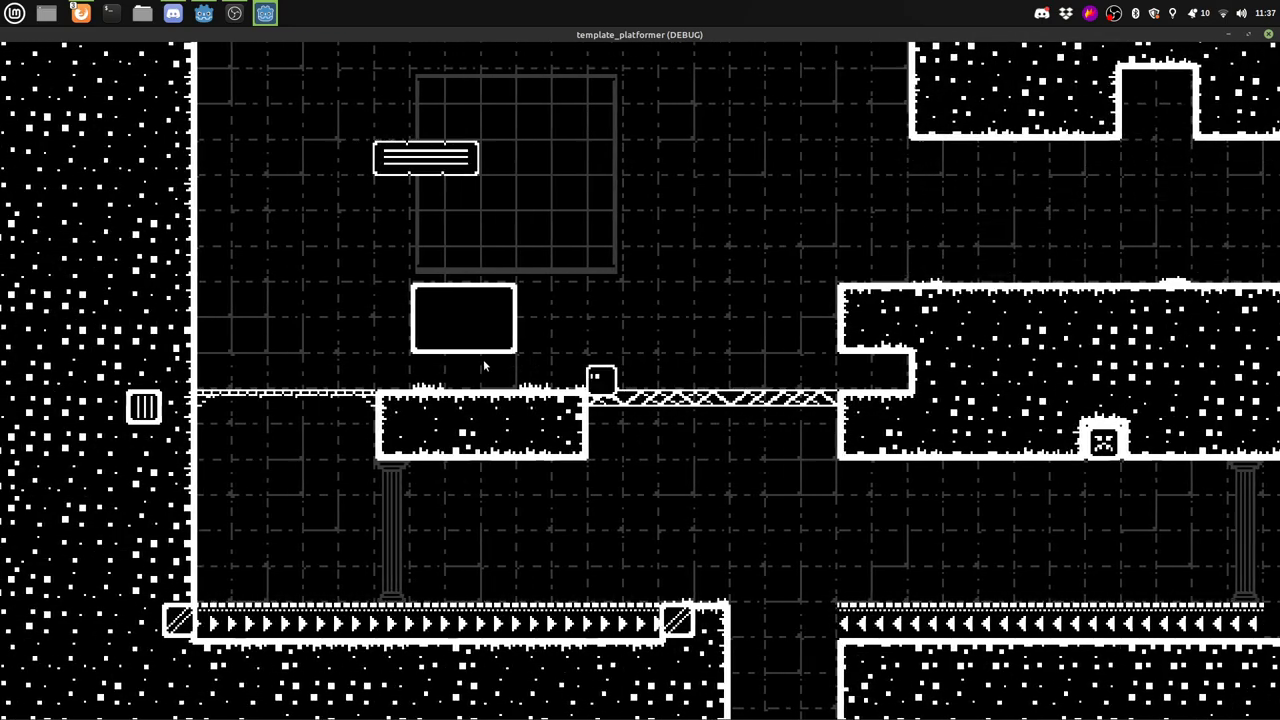
pyautogui.press('Right')
pyautogui.press('Left')
pyautogui.press('space')
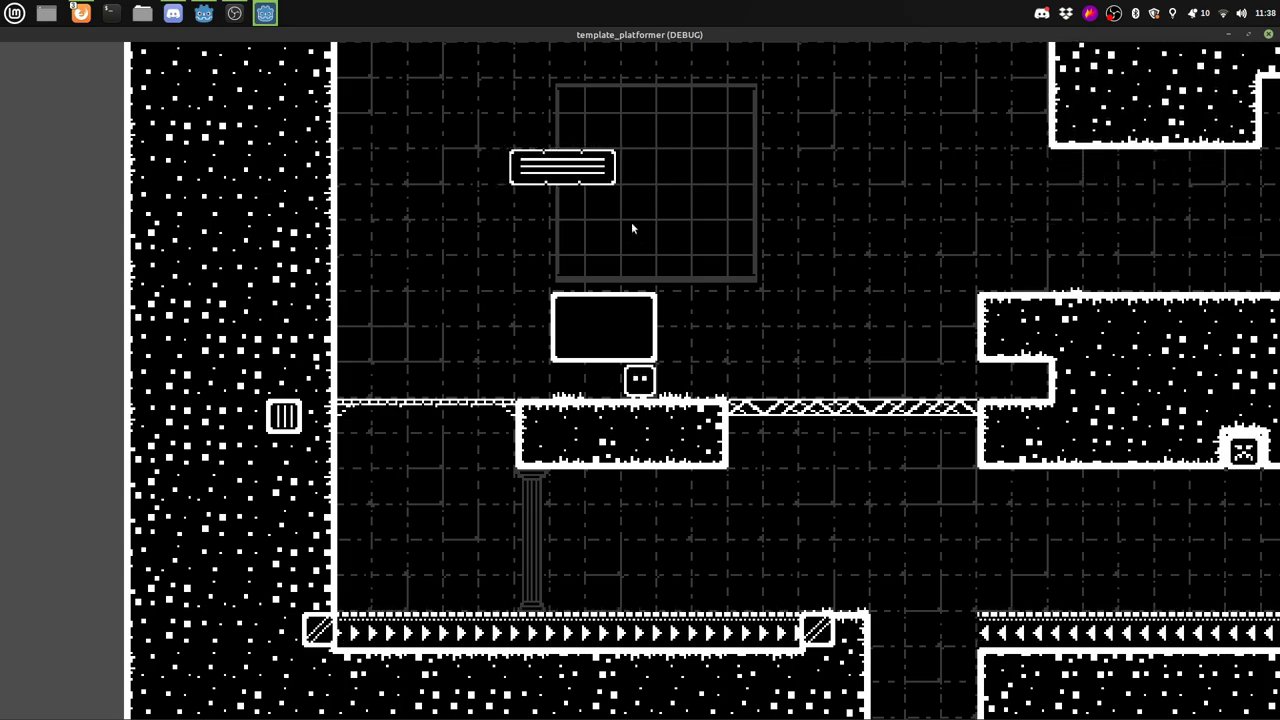
# Step: Jump up through the white box, drop back down through it, then close the game
pyautogui.press('Right')
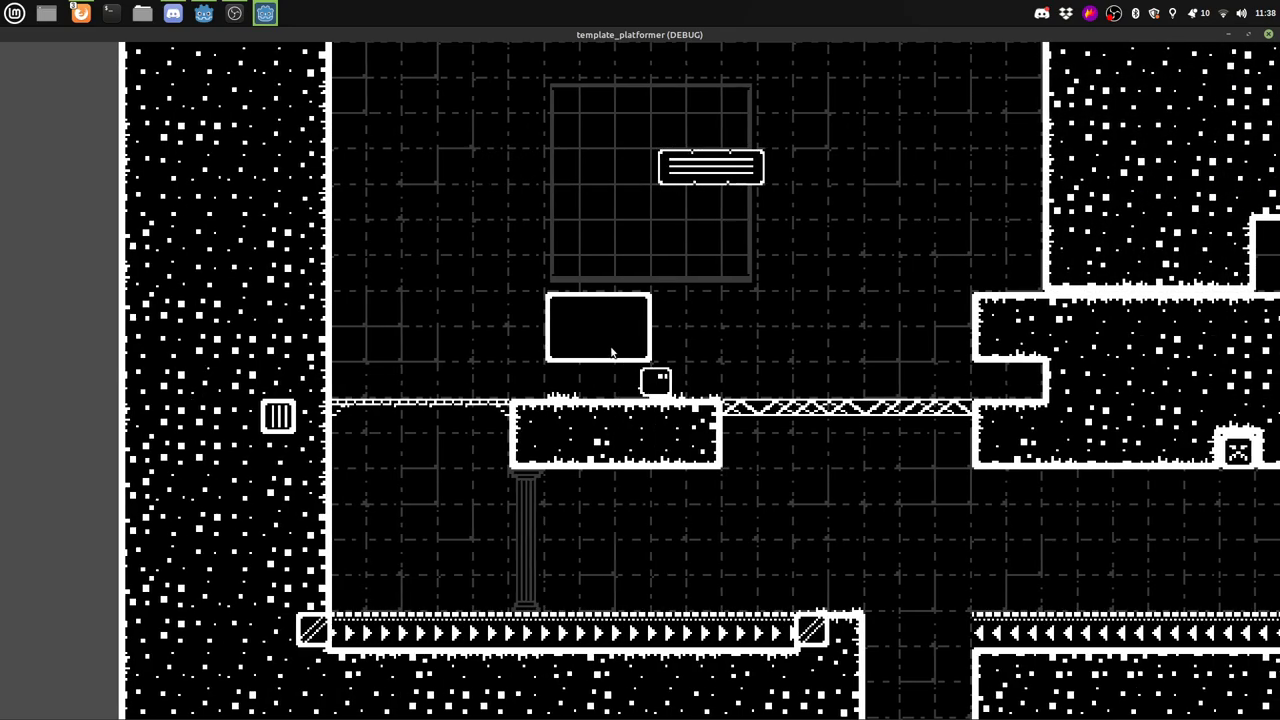
pyautogui.press('space')
pyautogui.press('Left')
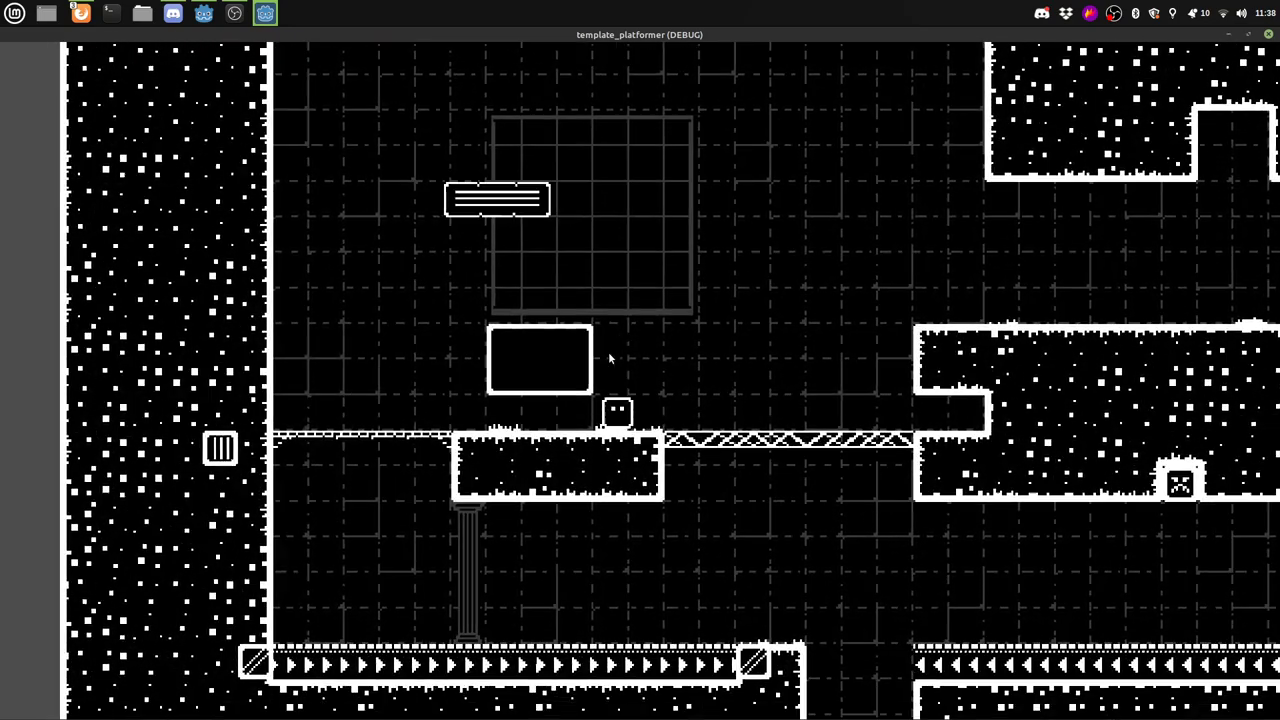
pyautogui.press('space')
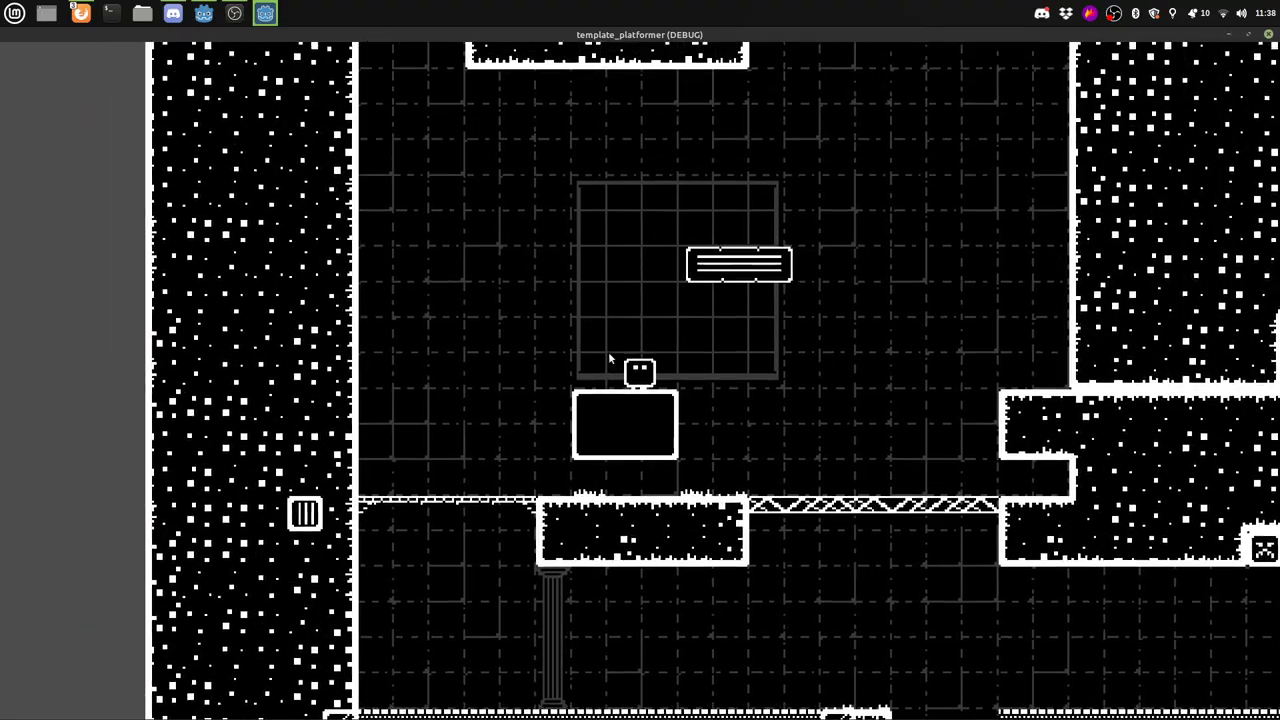
pyautogui.press('space')
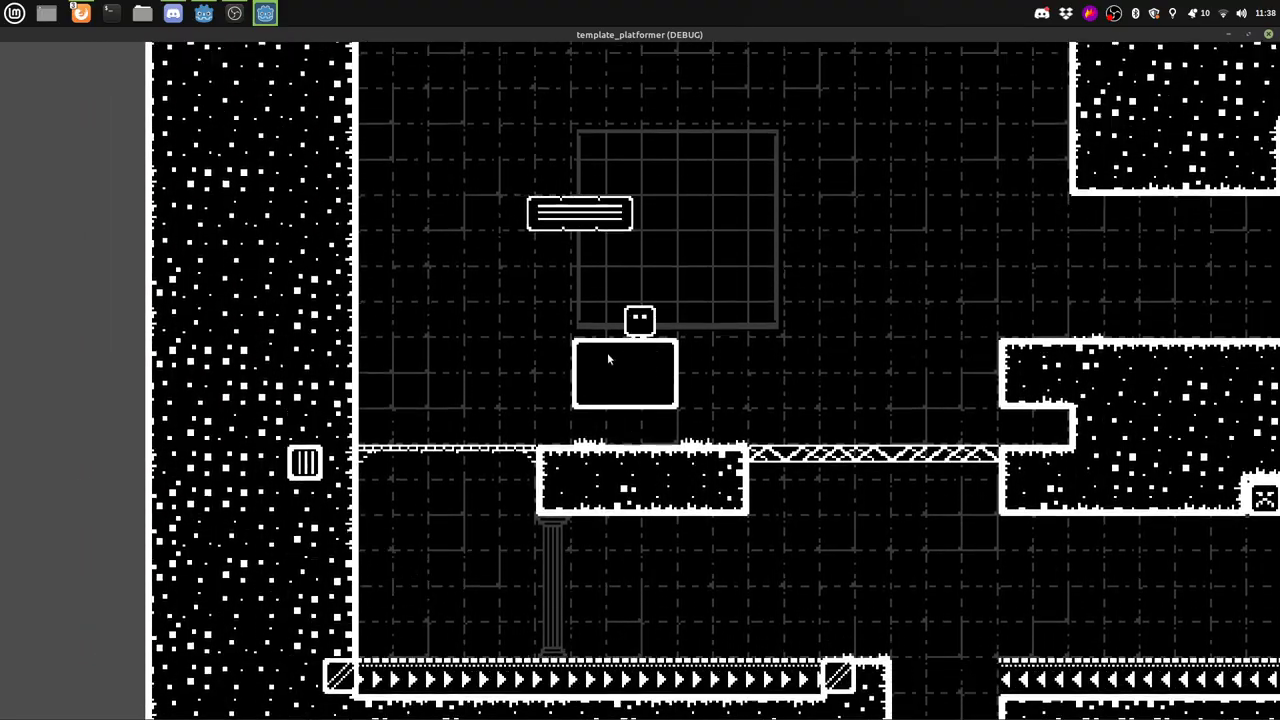
pyautogui.press('Down')
pyautogui.press('space')
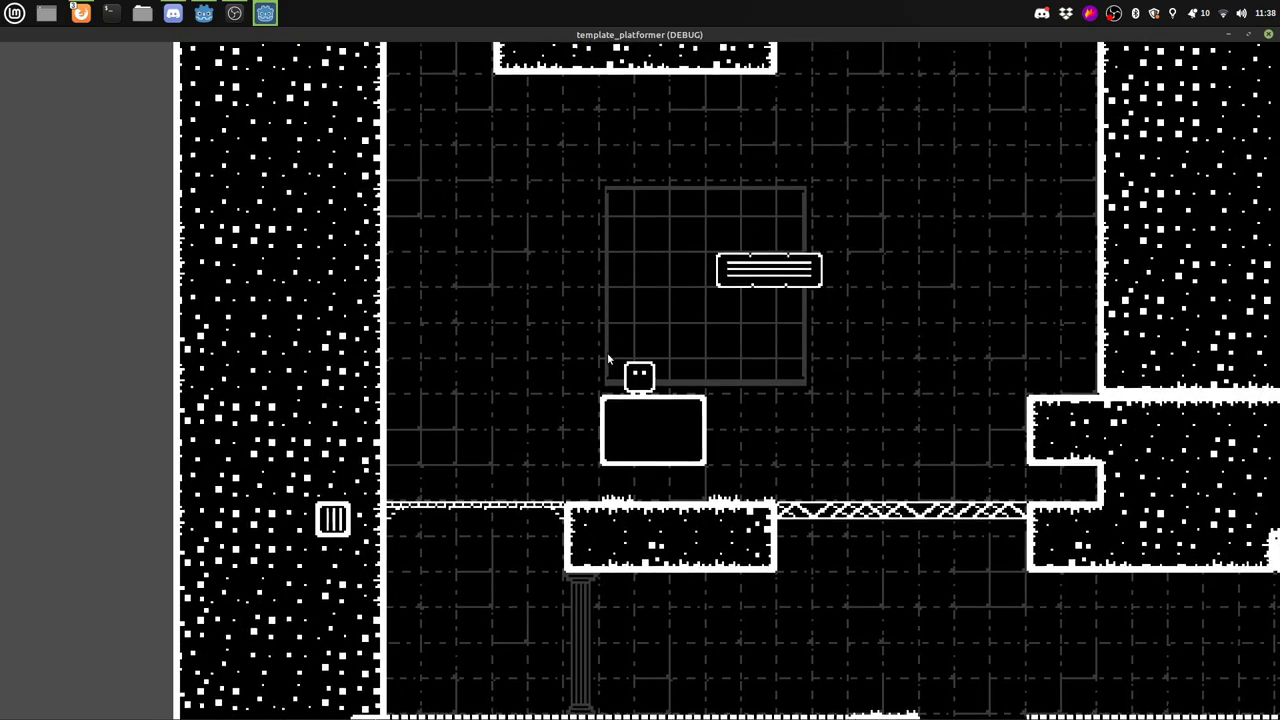
pyautogui.press('Down')
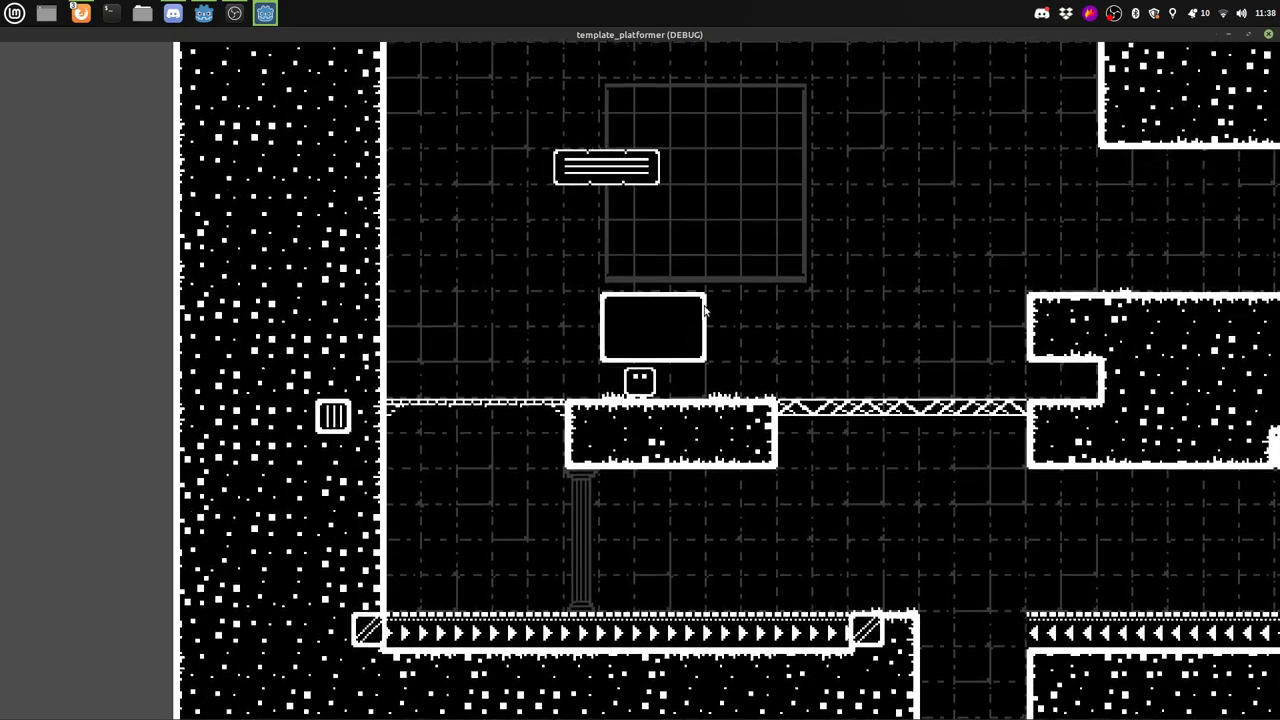
pyautogui.click(1266, 35)
# Step: Enable Debug > Visible Collision Shapes and run the game again
pyautogui.click(118, 55)
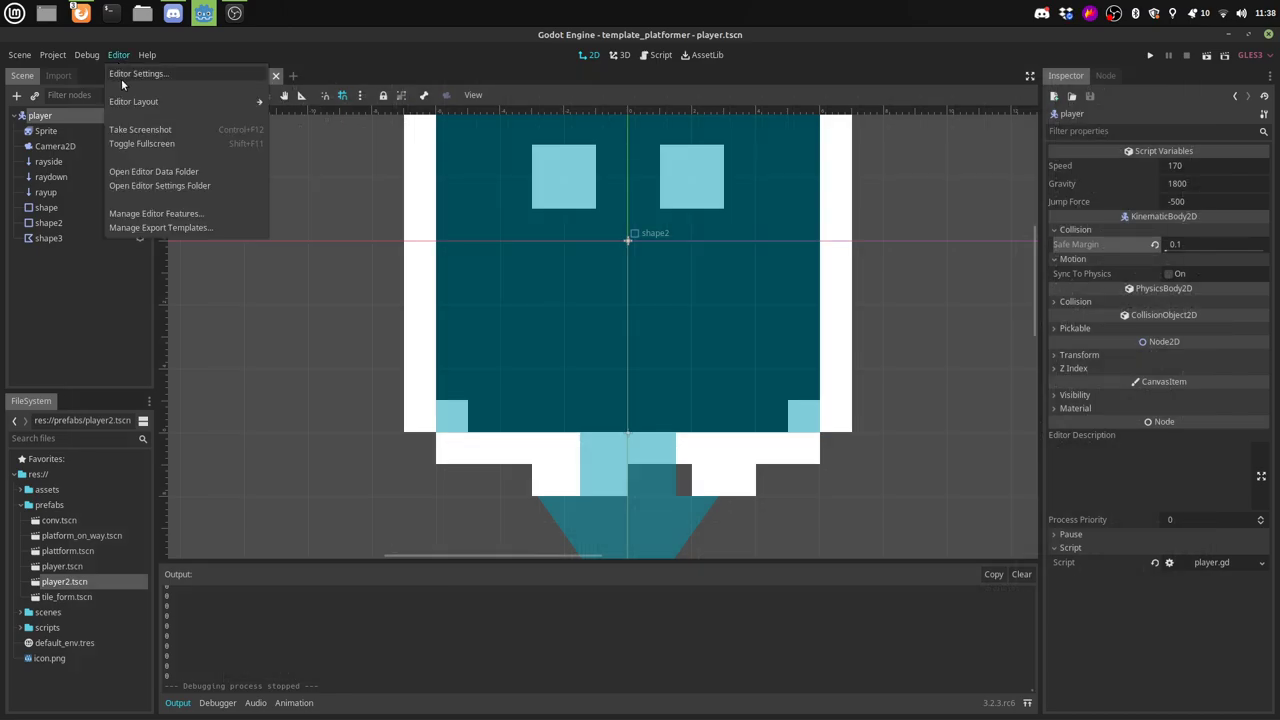
pyautogui.click(95, 57)
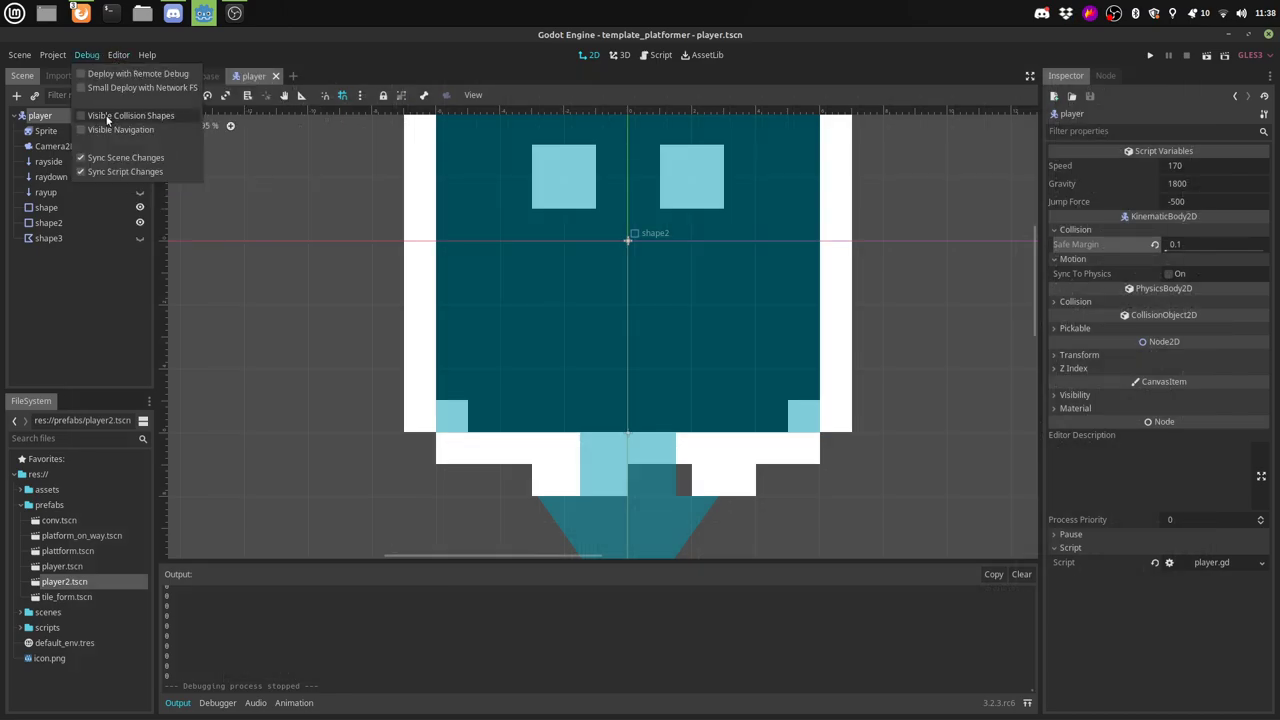
pyautogui.click(1151, 56)
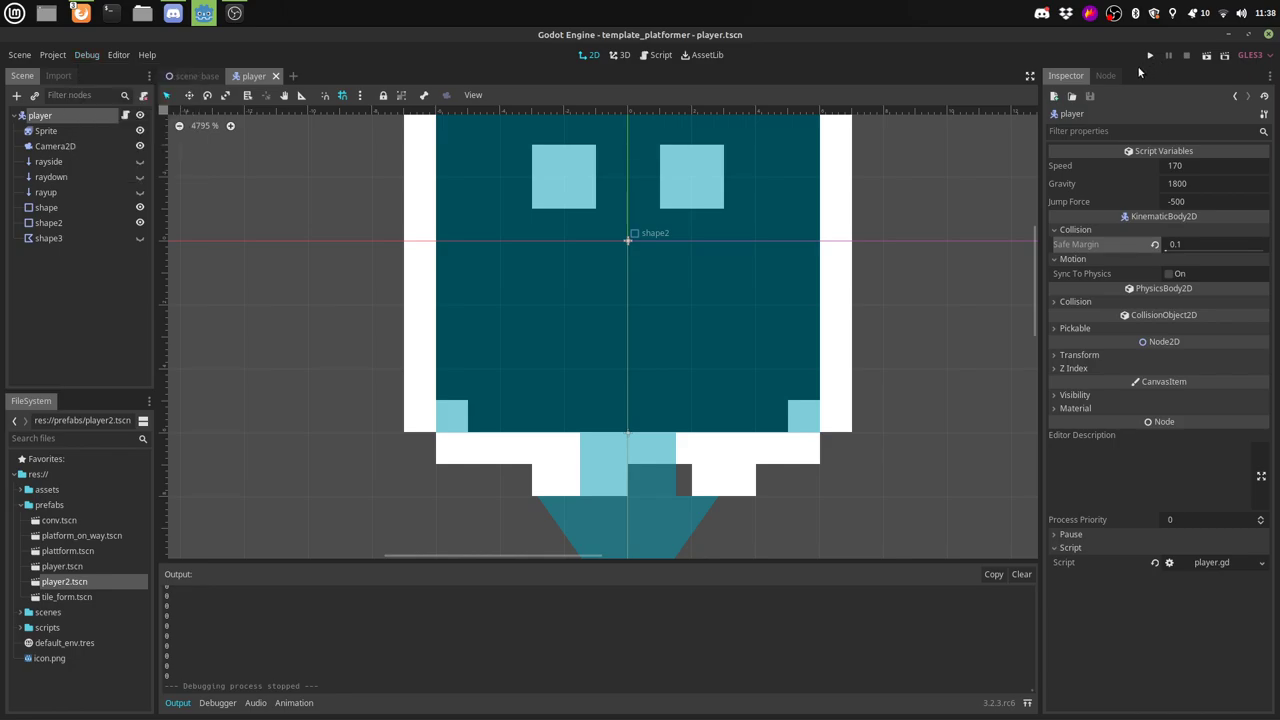
pyautogui.click(1151, 56)
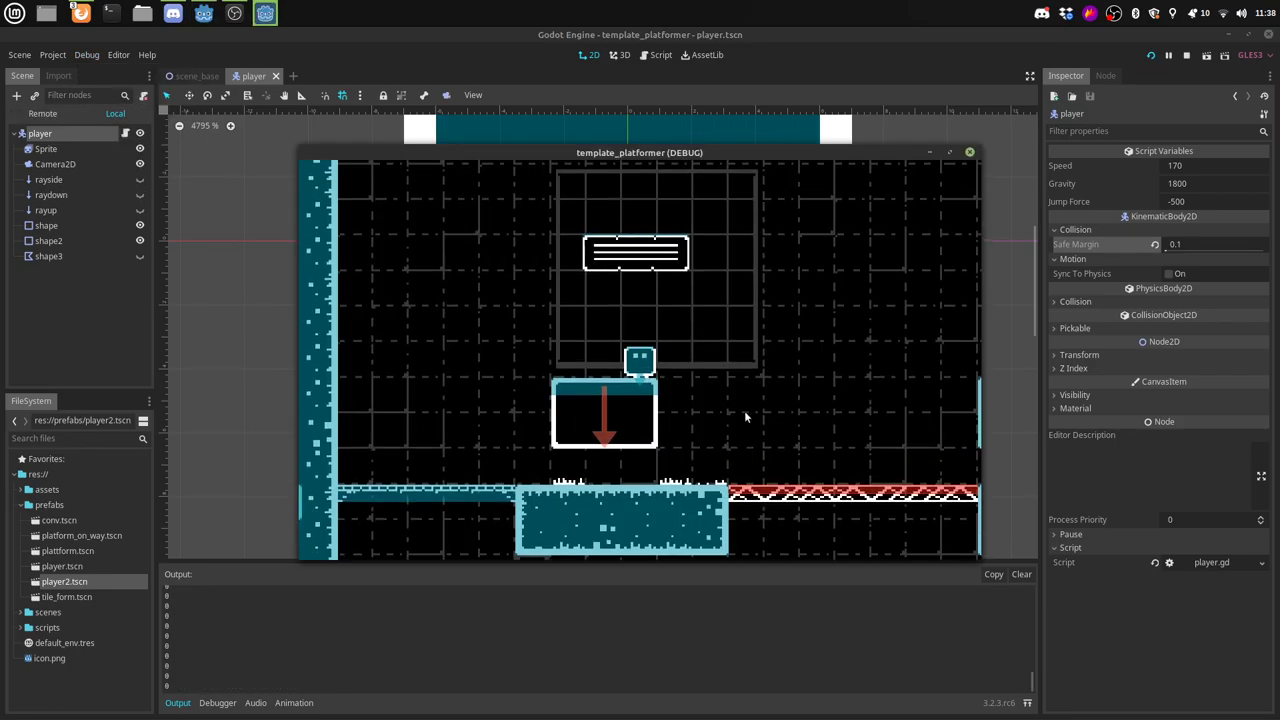
# Step: Walk the player right and back left, then switch to the scene_base scene
pyautogui.press('Right')
pyautogui.press('Left')
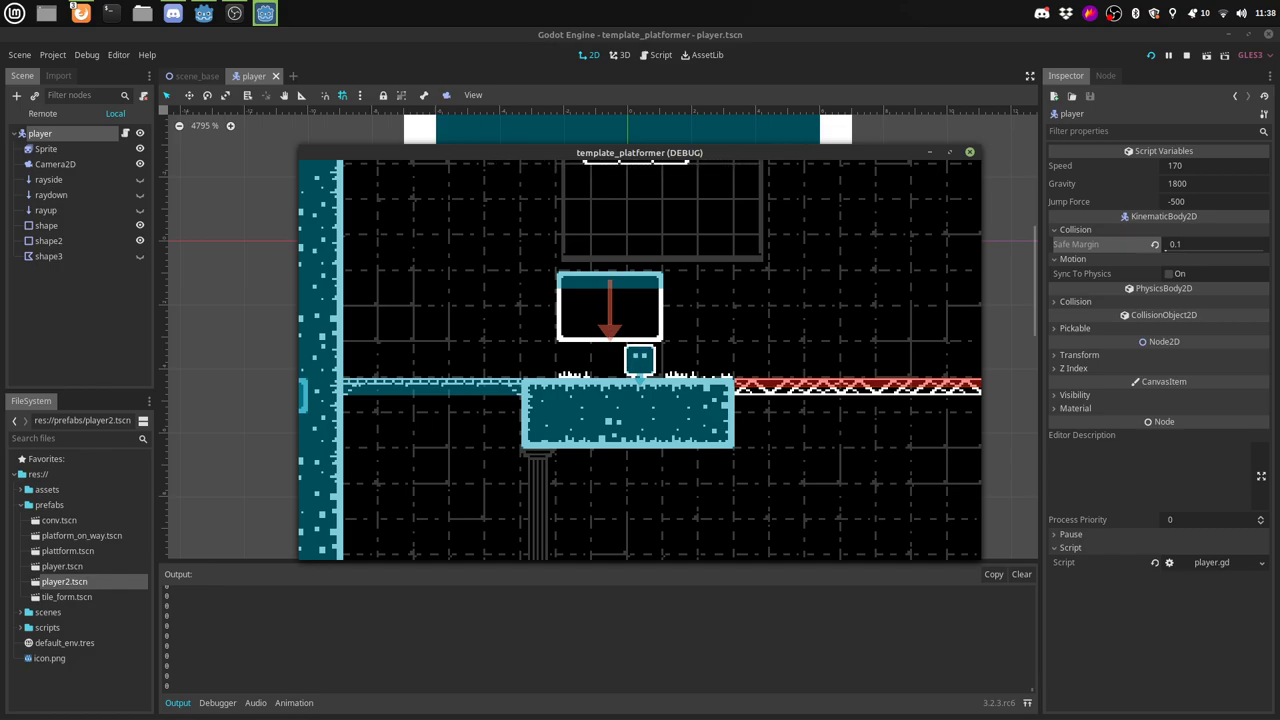
pyautogui.click(200, 76)
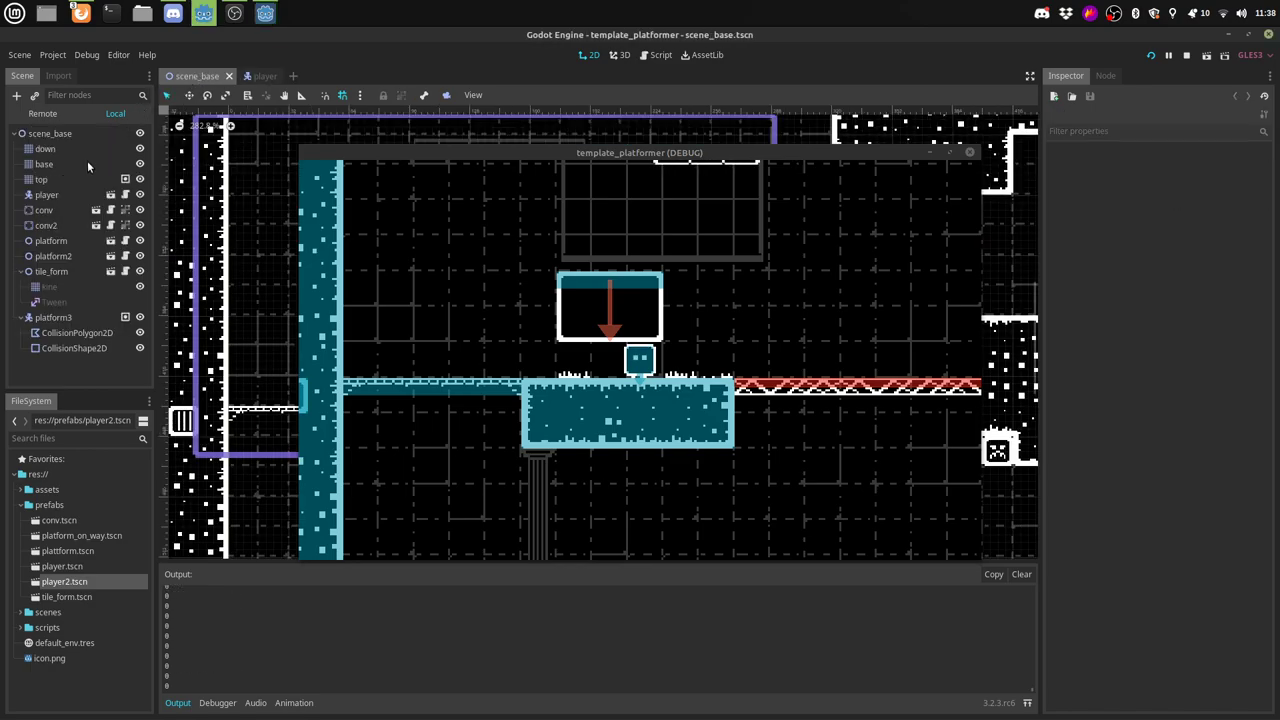
# Step: Select the top and base TileMap nodes in scene_base, then refocus the game window
pyautogui.click(40, 181)
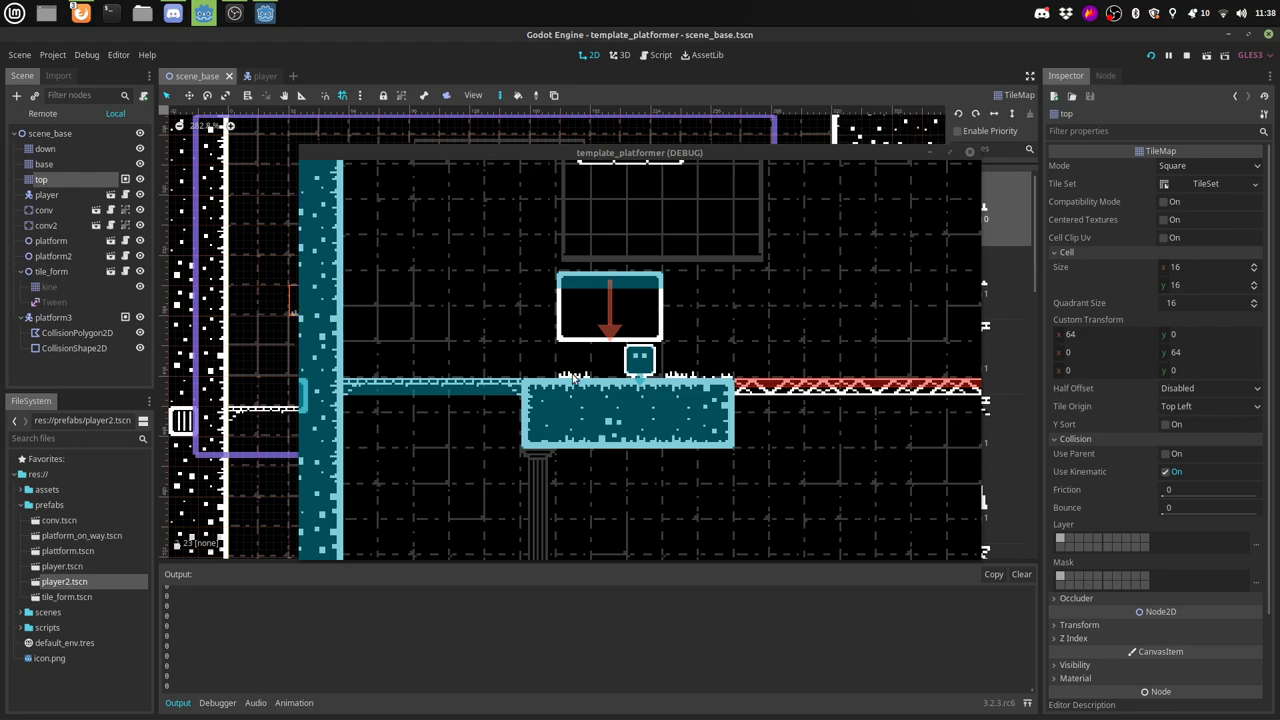
pyautogui.click(539, 332)
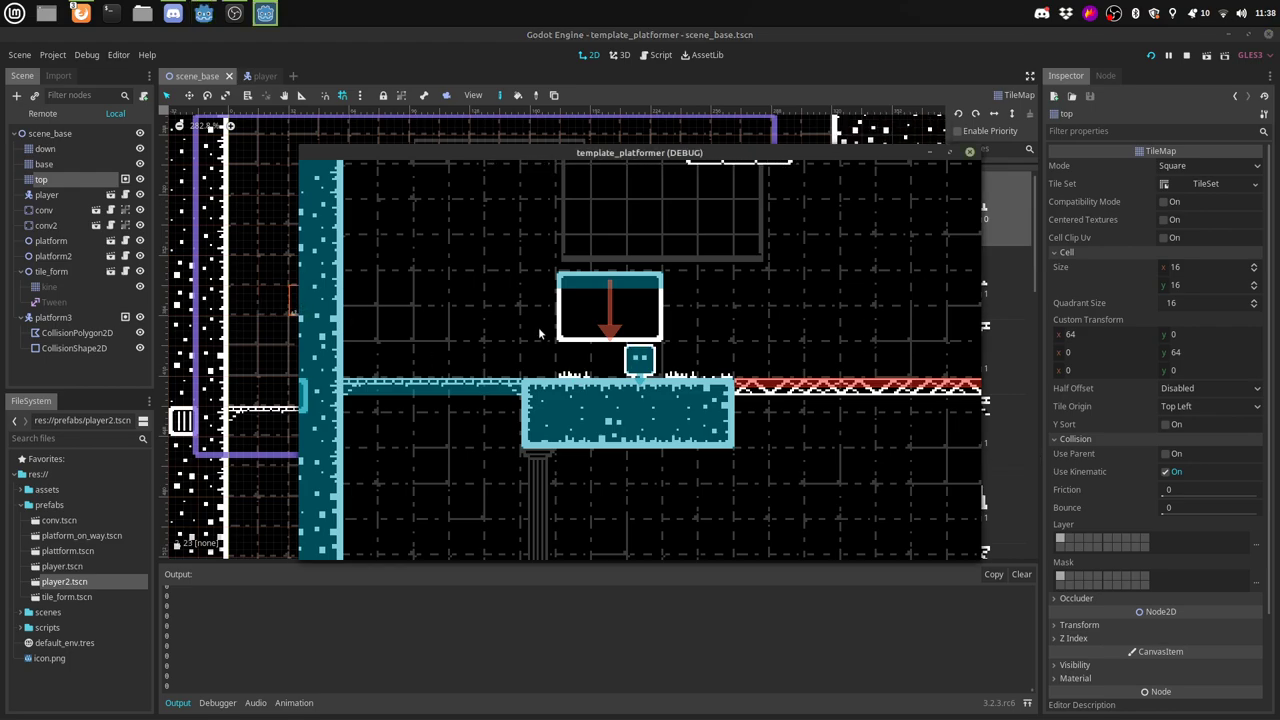
pyautogui.click(40, 165)
pyautogui.click(42, 179)
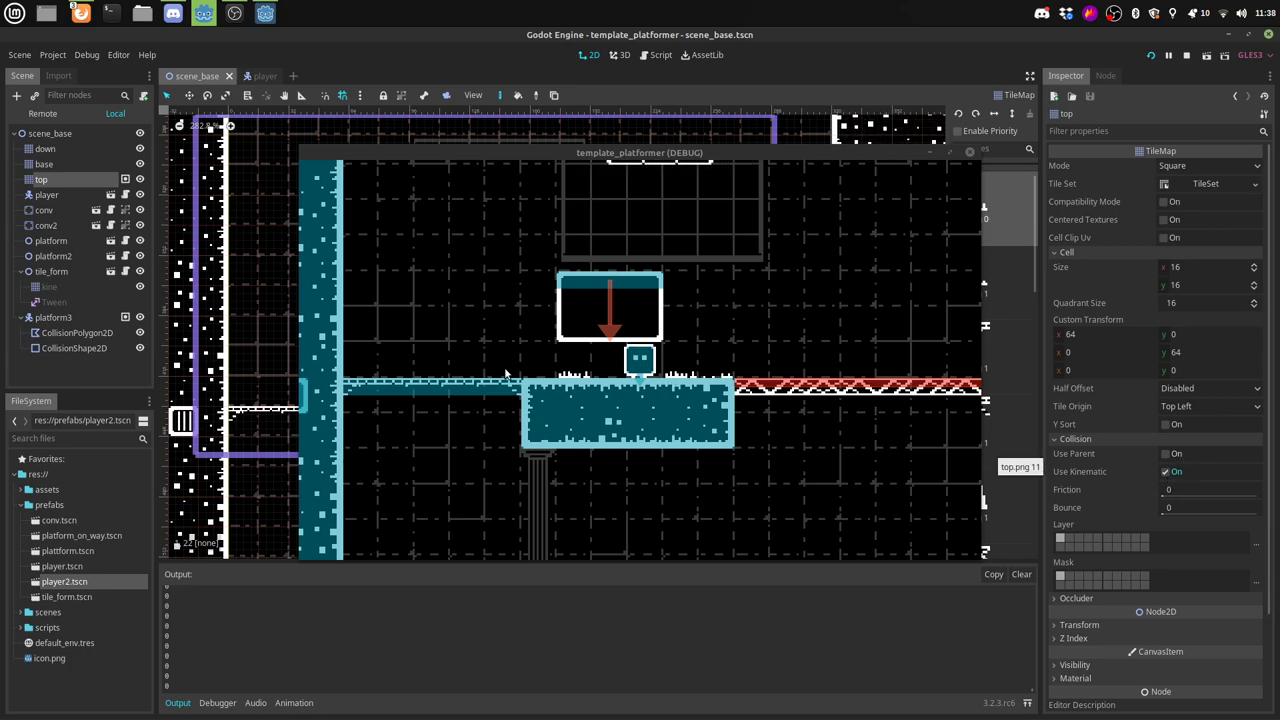
pyautogui.click(481, 329)
# Step: Walk the player left and right across the platform edge, ending on the block under the red-arrow sign
pyautogui.press('Left')
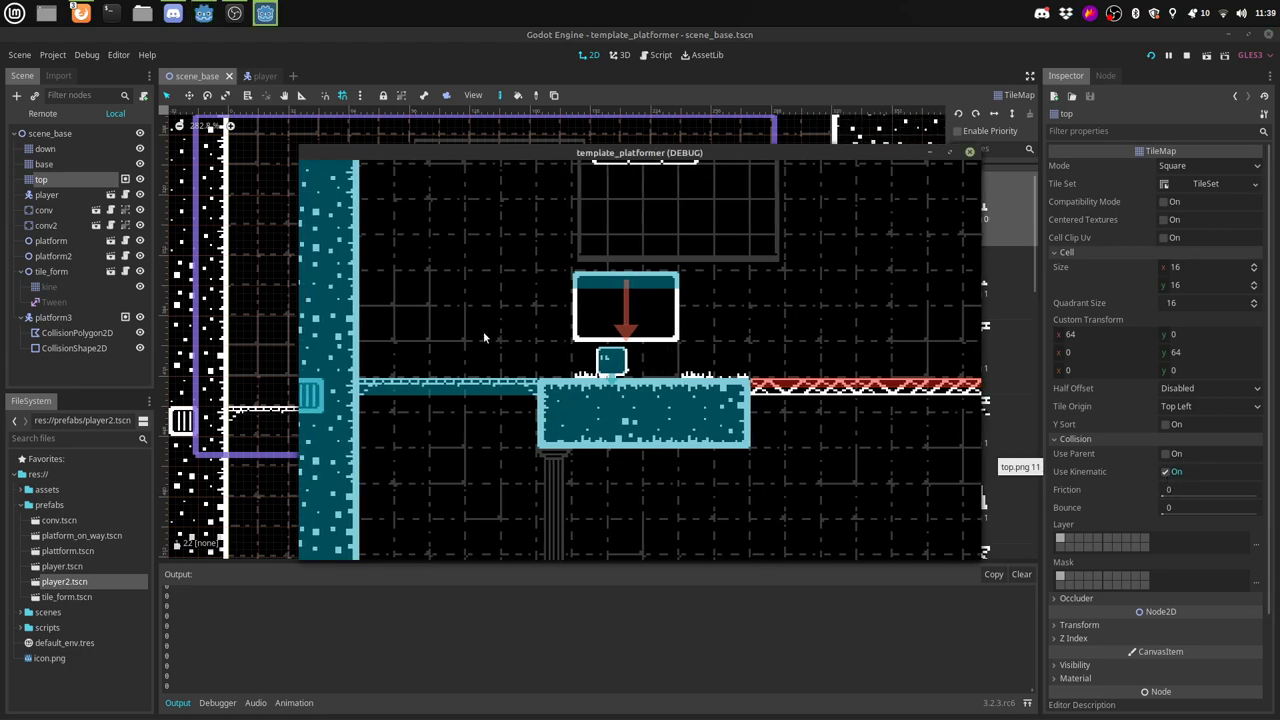
pyautogui.press('Right')
pyautogui.press('Left')
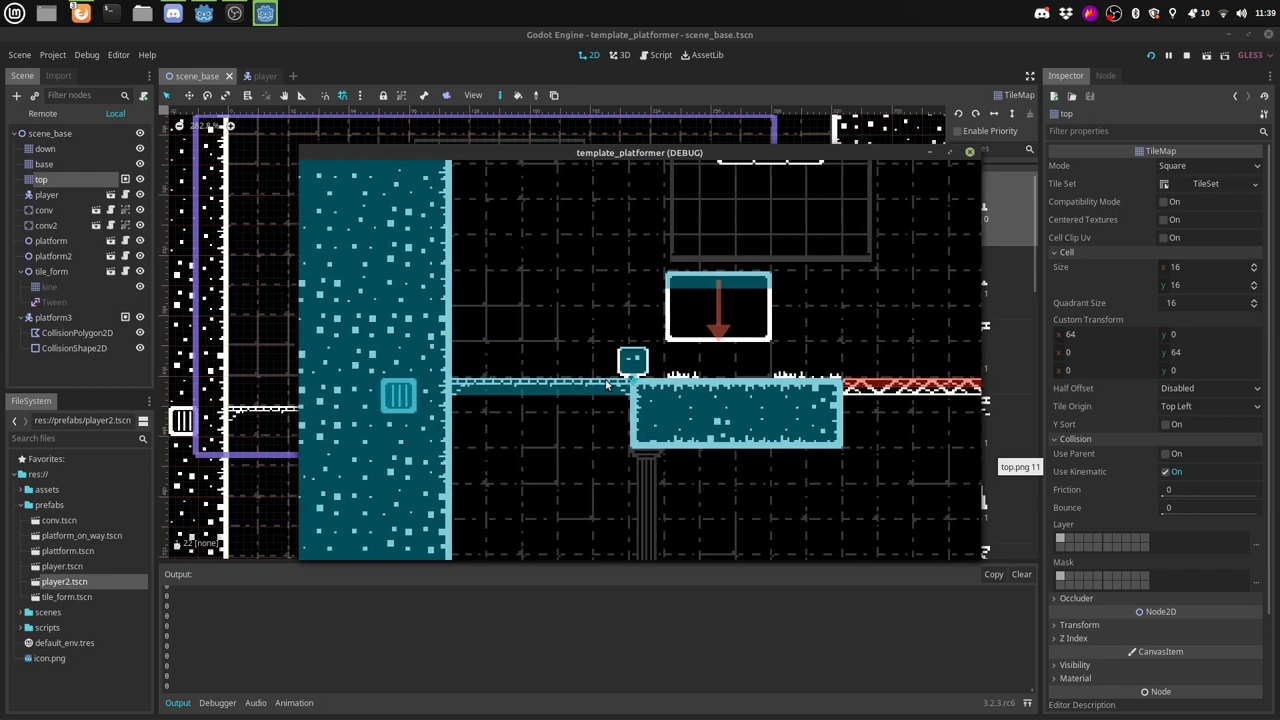
pyautogui.press('Left')
pyautogui.press('Right')
pyautogui.press('Left')
pyautogui.press('Right')
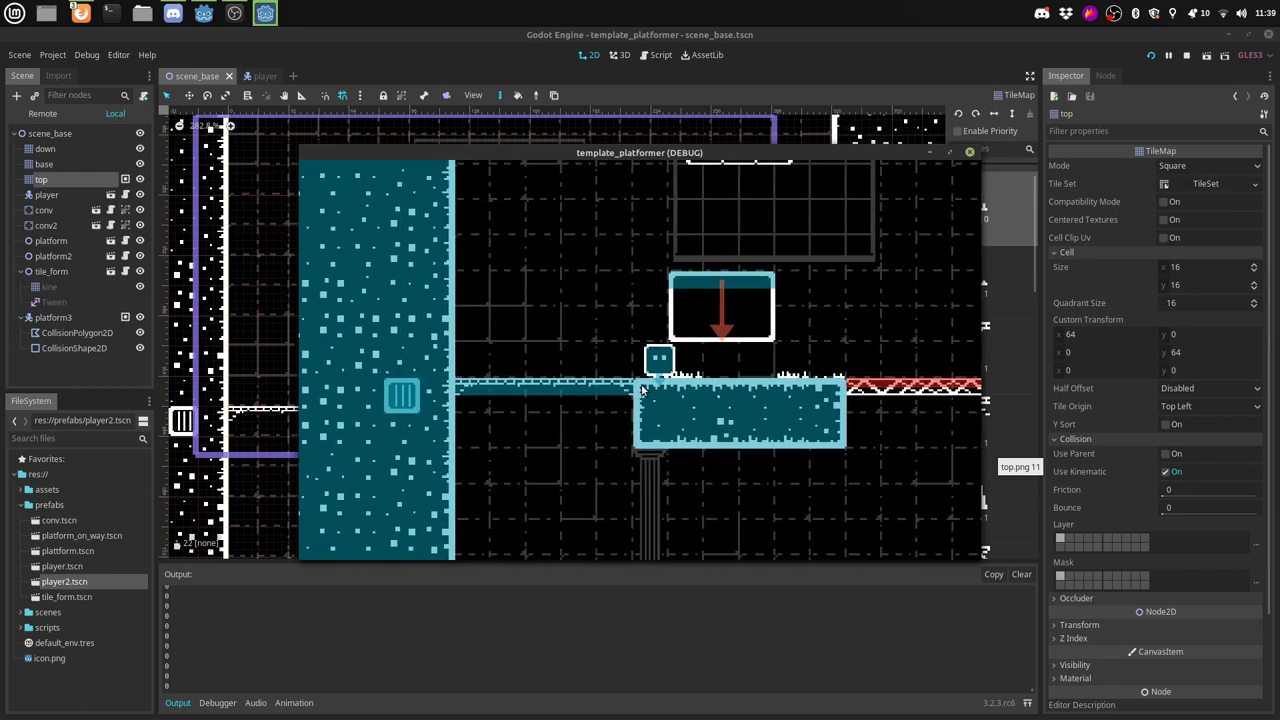
pyautogui.press('Left')
pyautogui.press('Right')
pyautogui.press('Left')
pyautogui.press('Right')
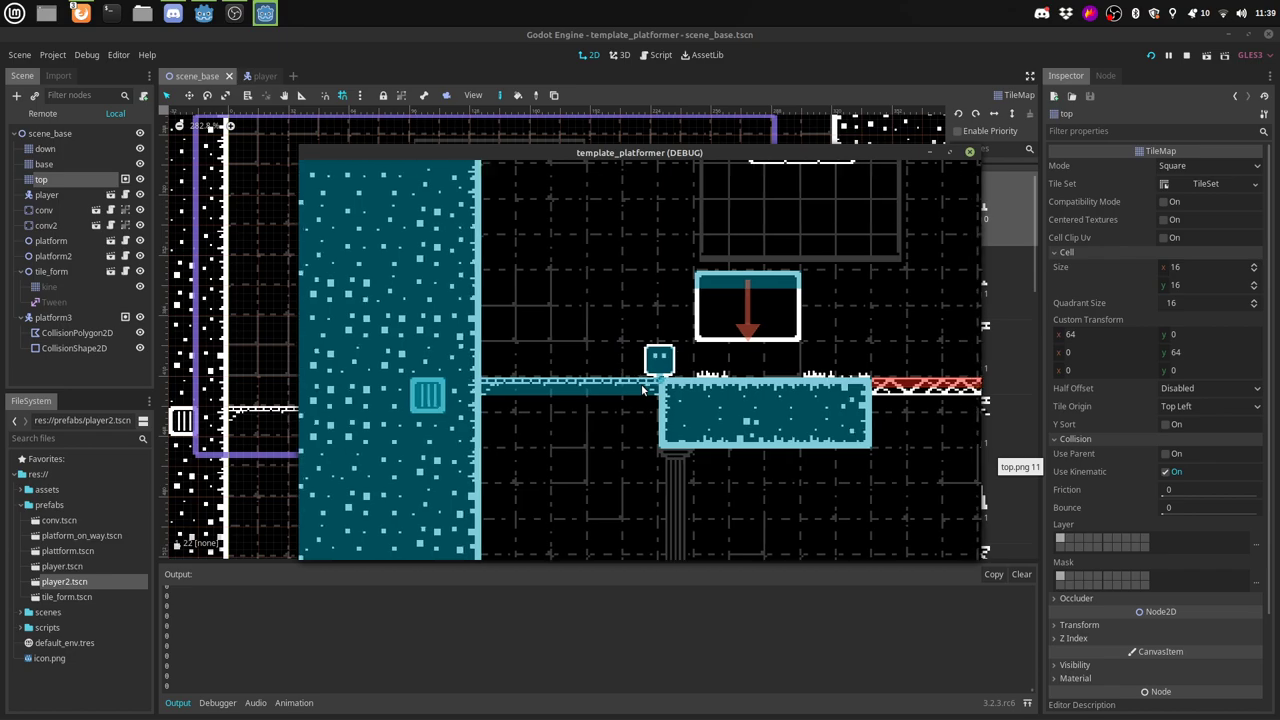
pyautogui.press('Right')
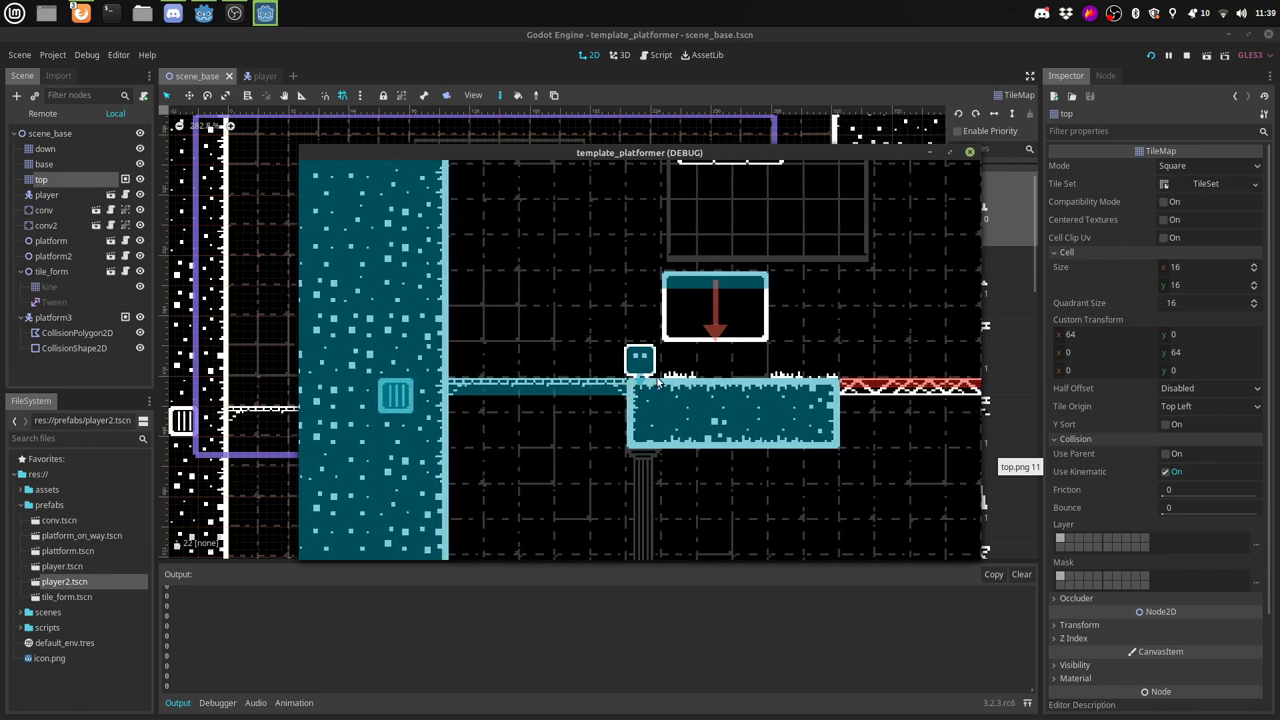
pyautogui.press('Left')
pyautogui.press('Right')
pyautogui.press('Left')
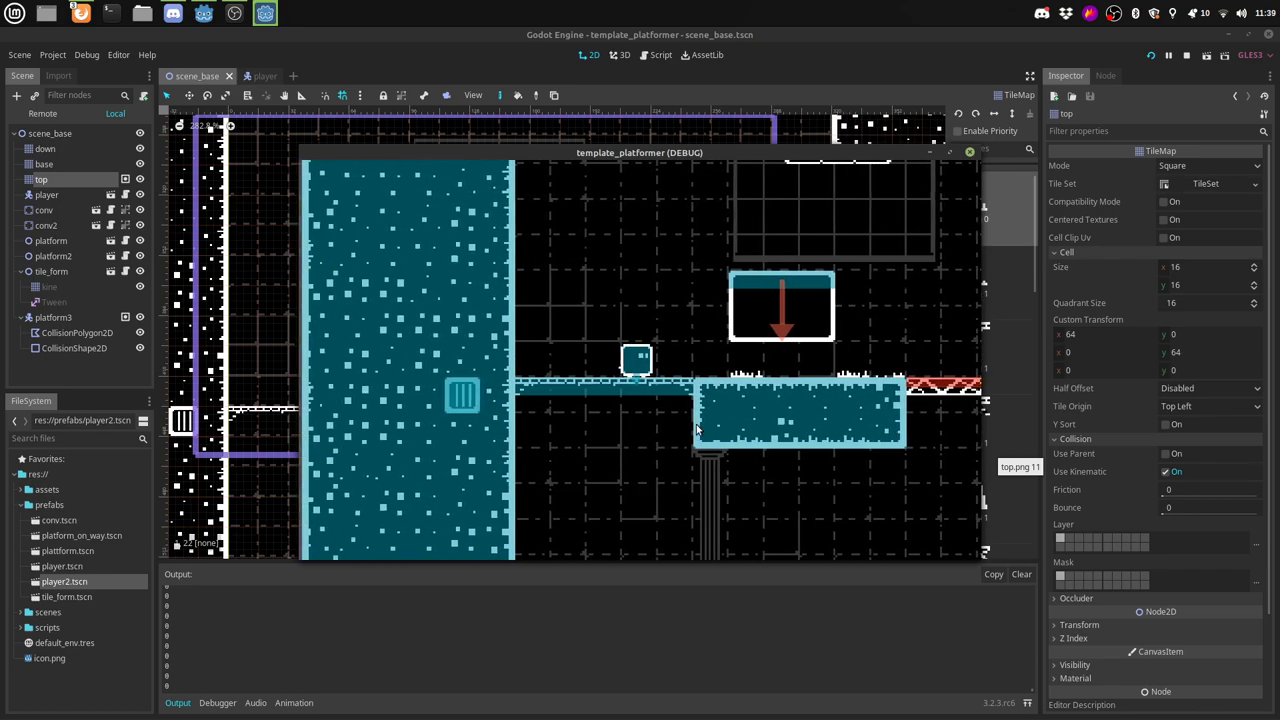
pyautogui.press('Right')
pyautogui.press('Left')
pyautogui.press('Right')
pyautogui.press('Left')
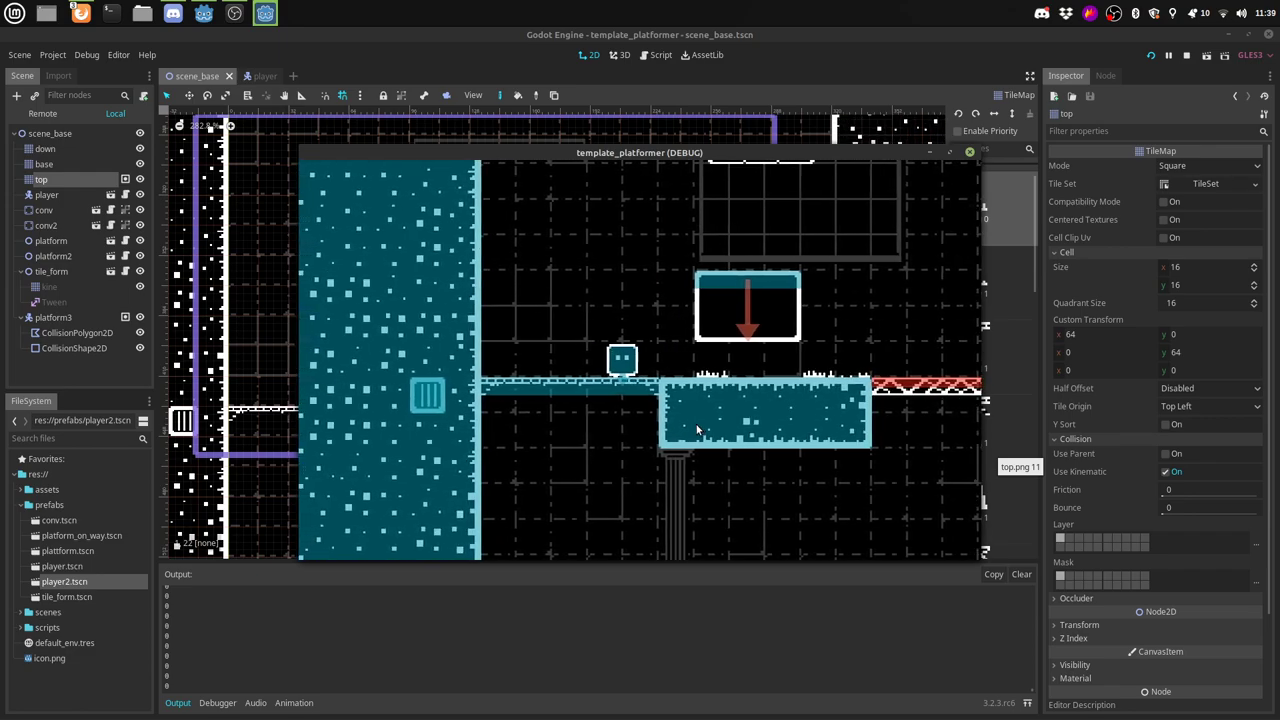
pyautogui.press('Left')
pyautogui.press('Right')
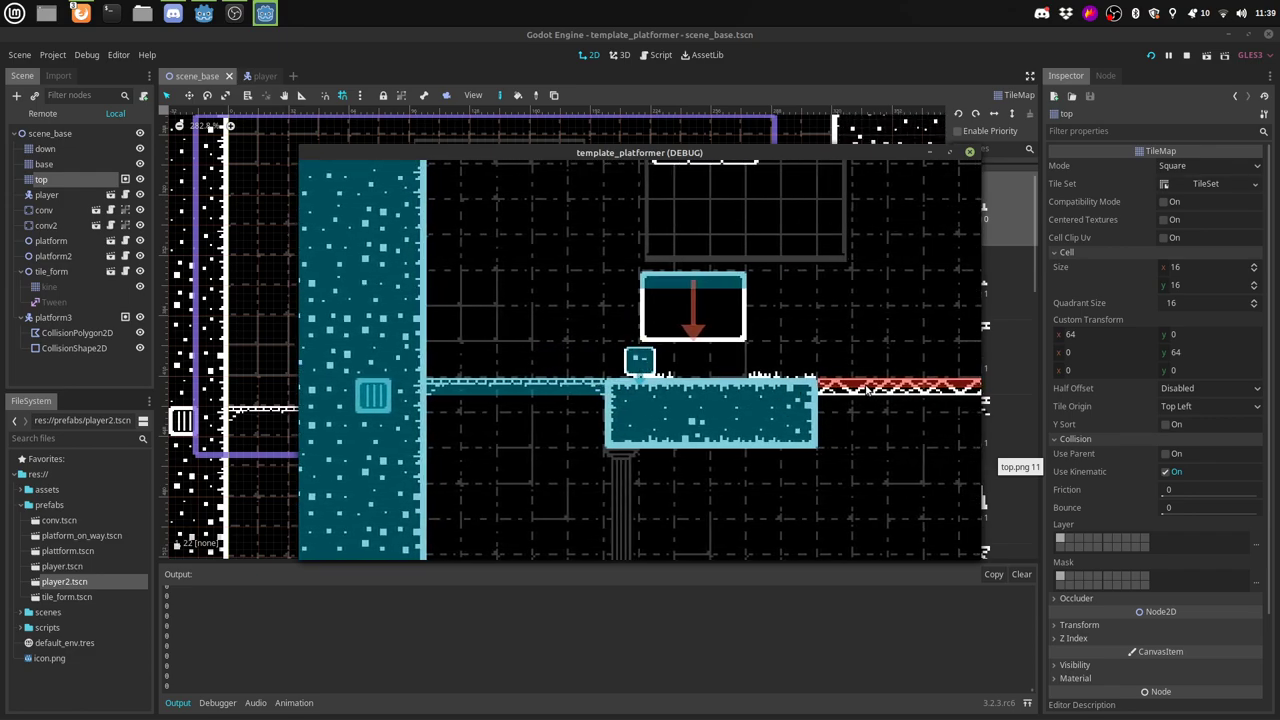
pyautogui.press('Right')
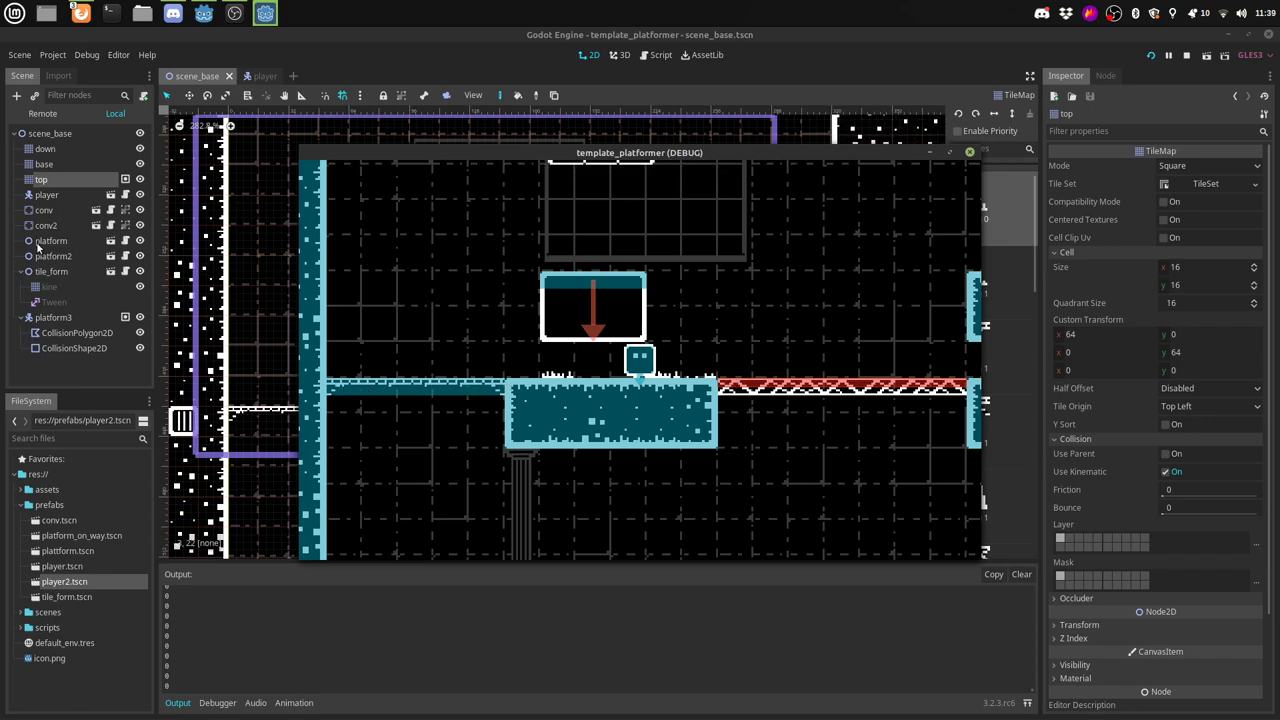
# Step: Check platform3's CollisionPolygon2D shows One Way Collision on with margin 1, then reselect platform3
pyautogui.click(51, 318)
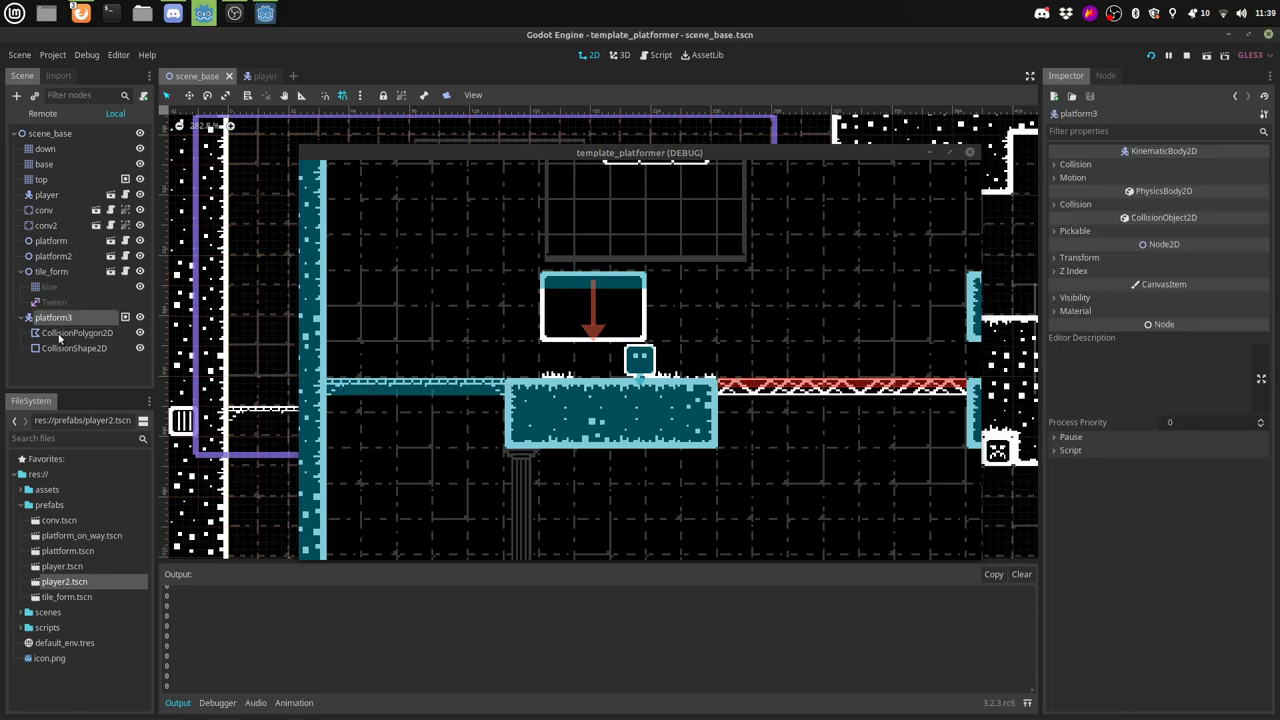
pyautogui.click(60, 334)
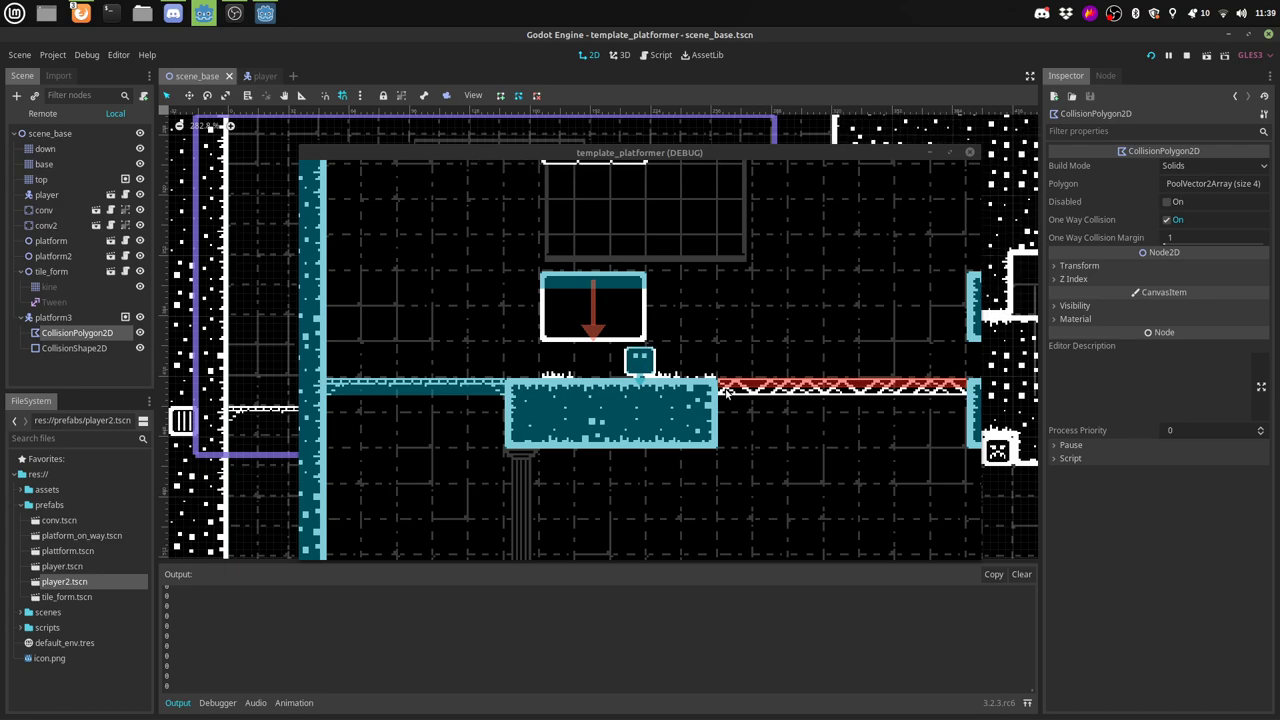
pyautogui.click(55, 318)
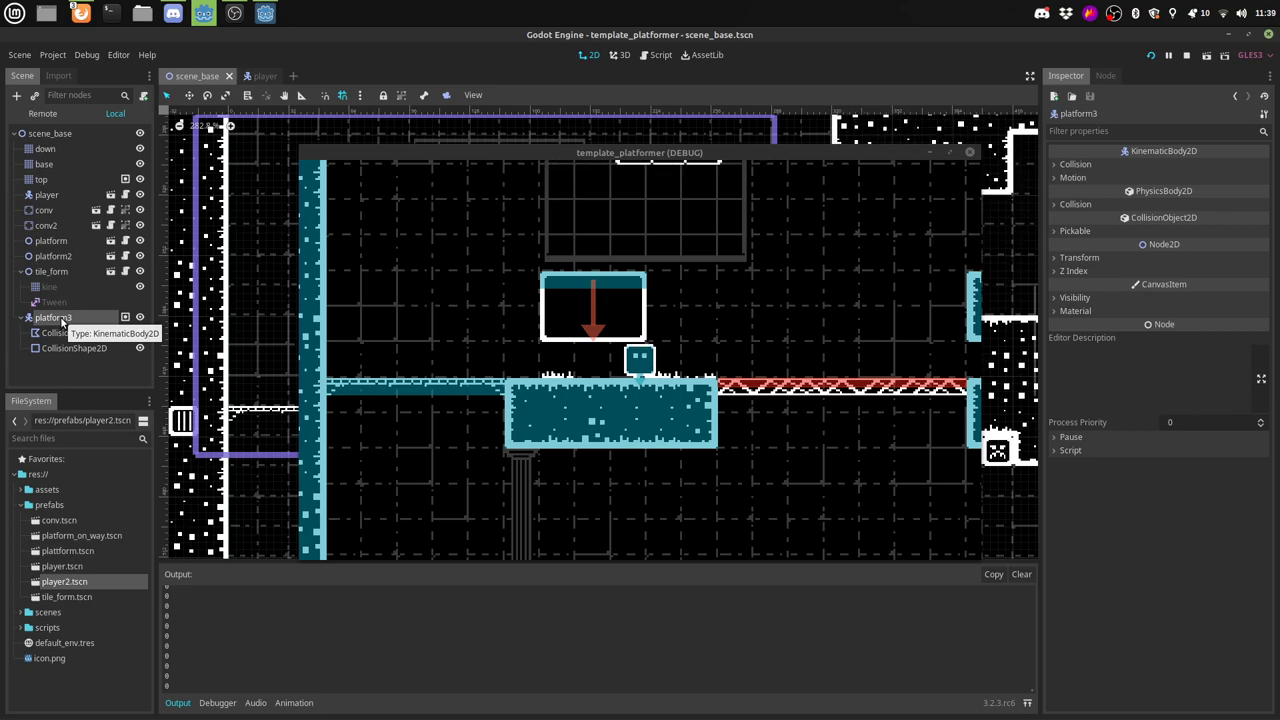
# Step: Jump onto the red bridge and cross it, then check CollisionShape2D's One Way Collision setting
pyautogui.click(636, 362)
pyautogui.press('Right')
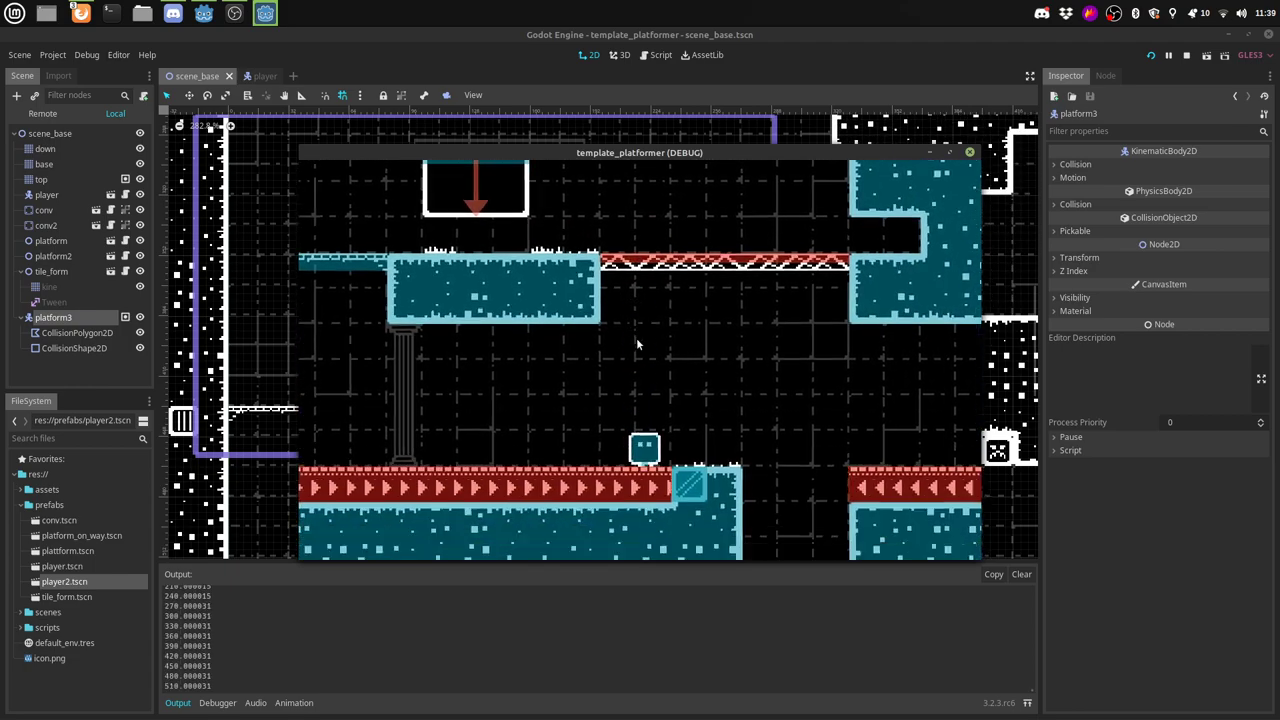
pyautogui.press('space')
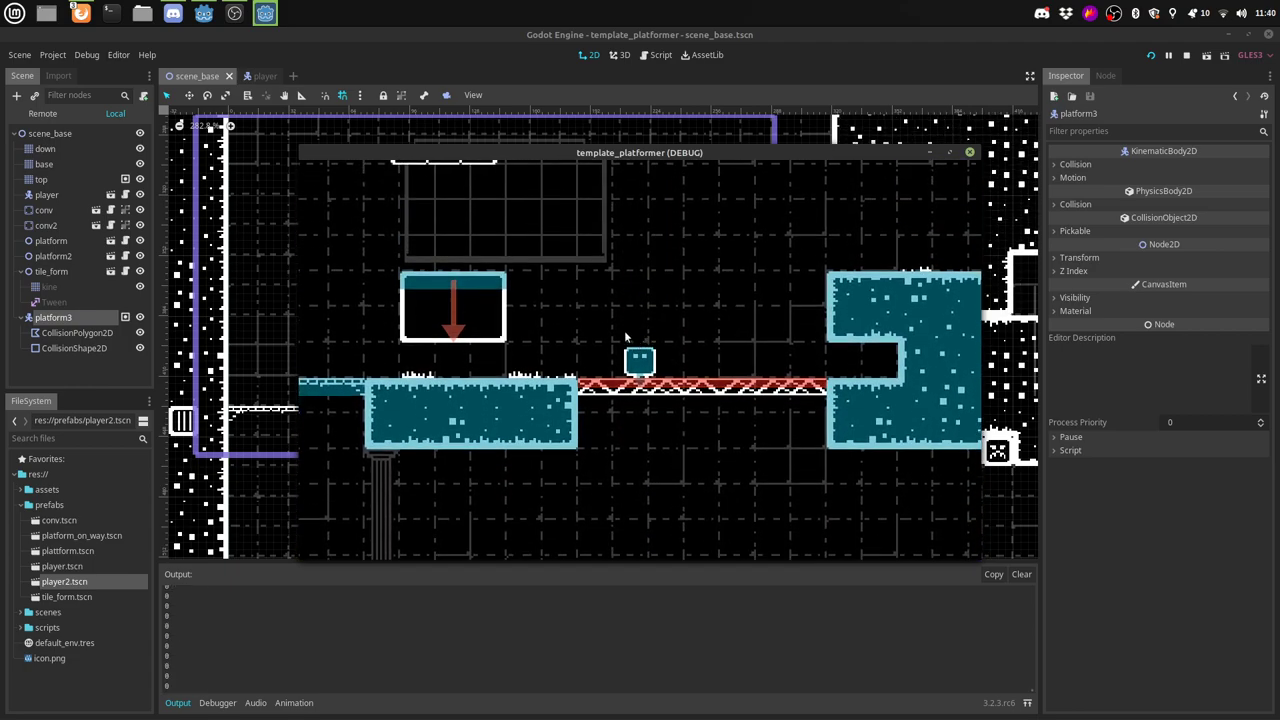
pyautogui.press('Left')
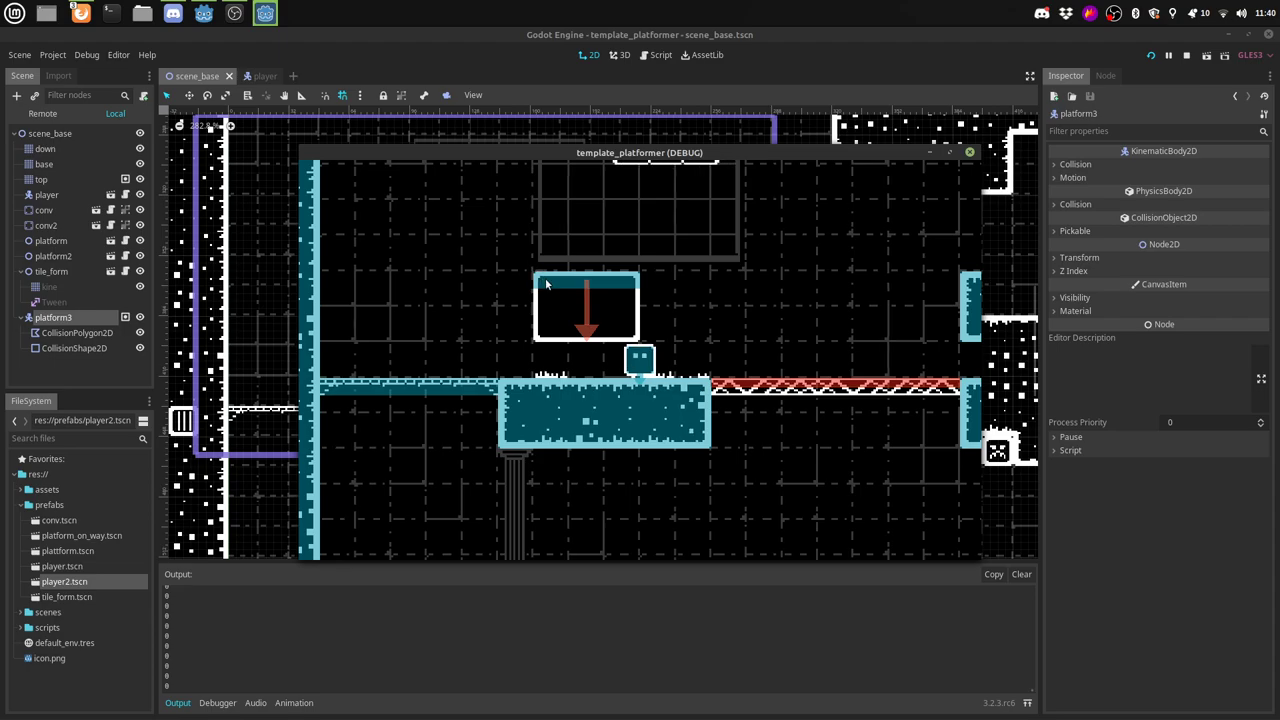
pyautogui.click(70, 348)
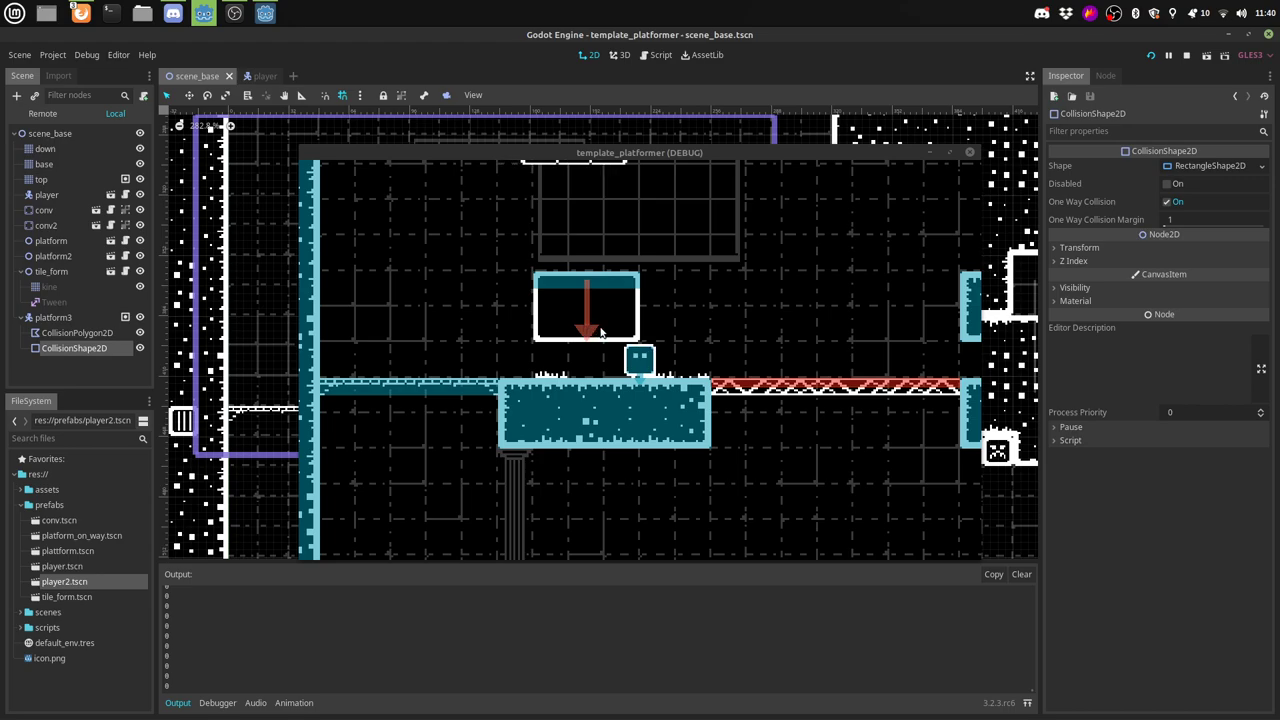
pyautogui.click(688, 304)
# Step: Repeatedly jump up through the red-arrow one-way box, then drift left off it
pyautogui.press('Left')
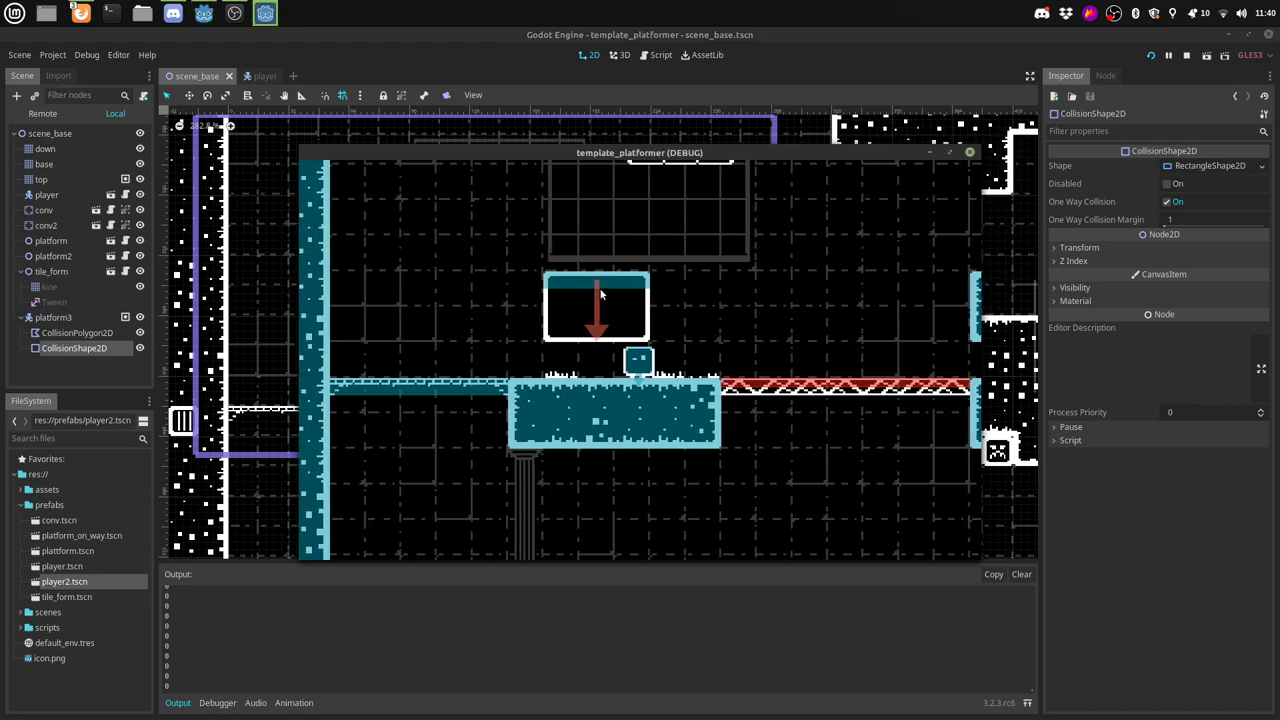
pyautogui.press('space')
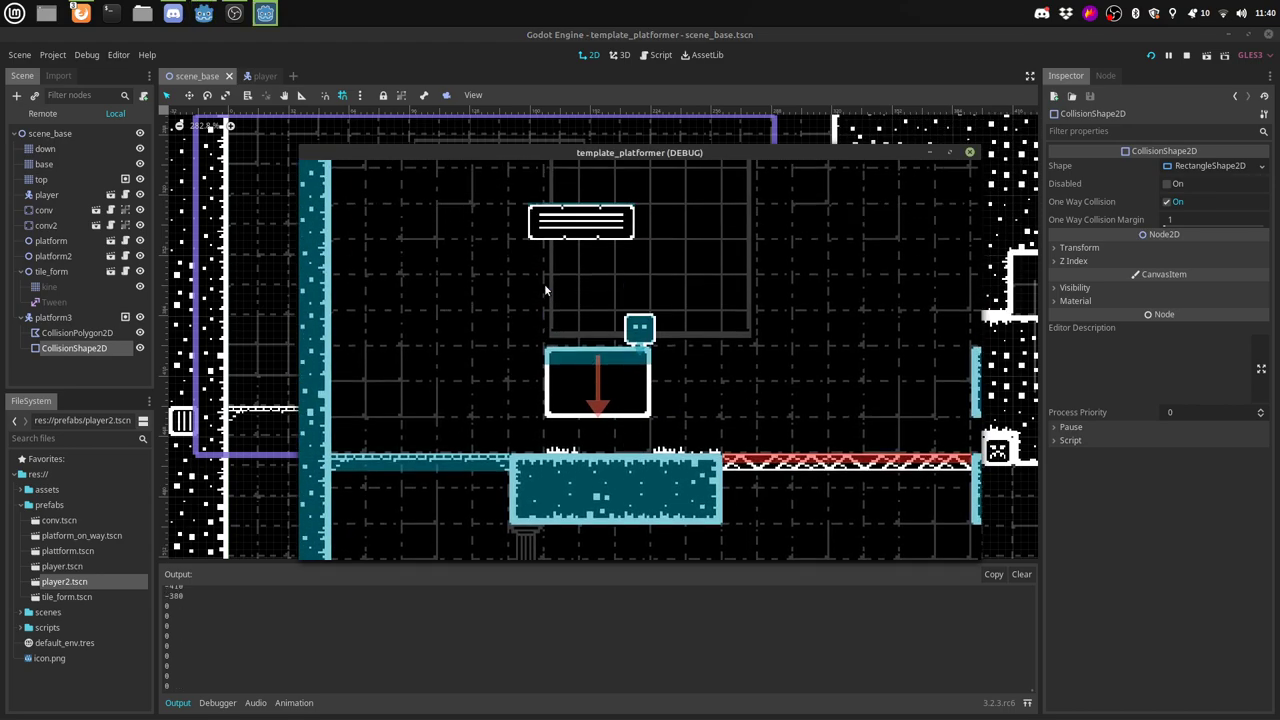
pyautogui.press('Left')
pyautogui.press('space')
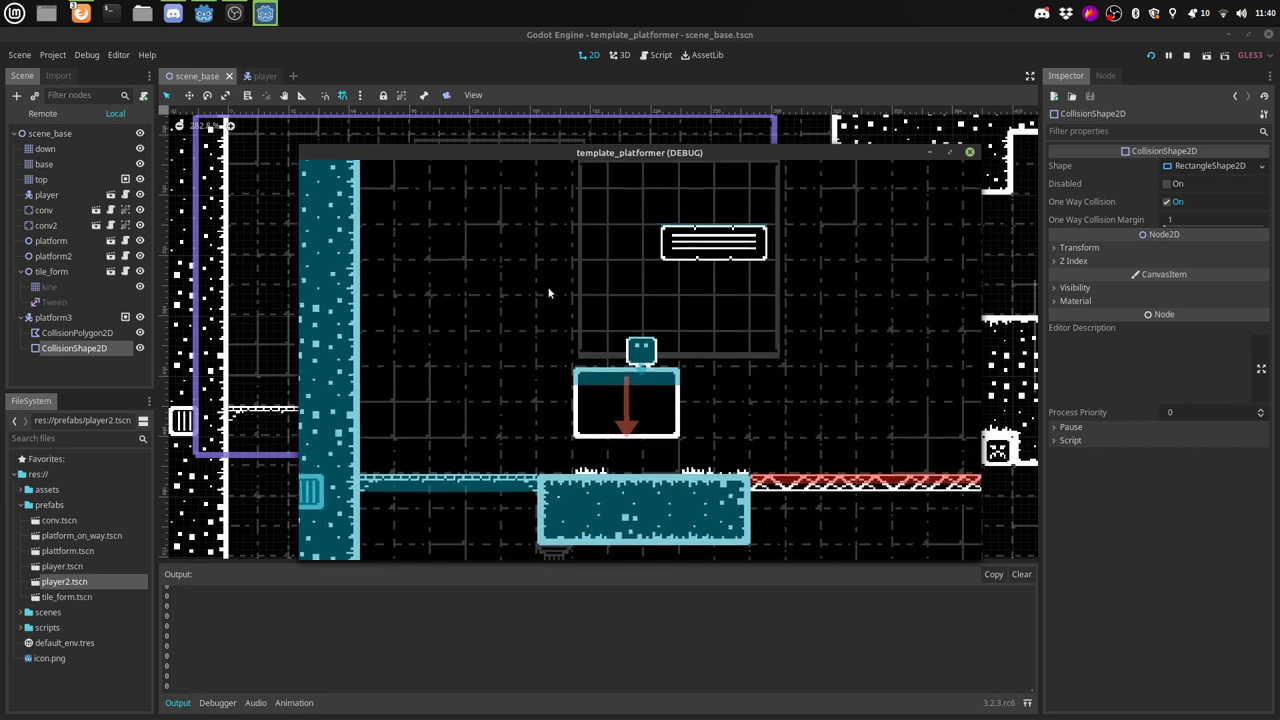
pyautogui.press('Left')
pyautogui.press('space')
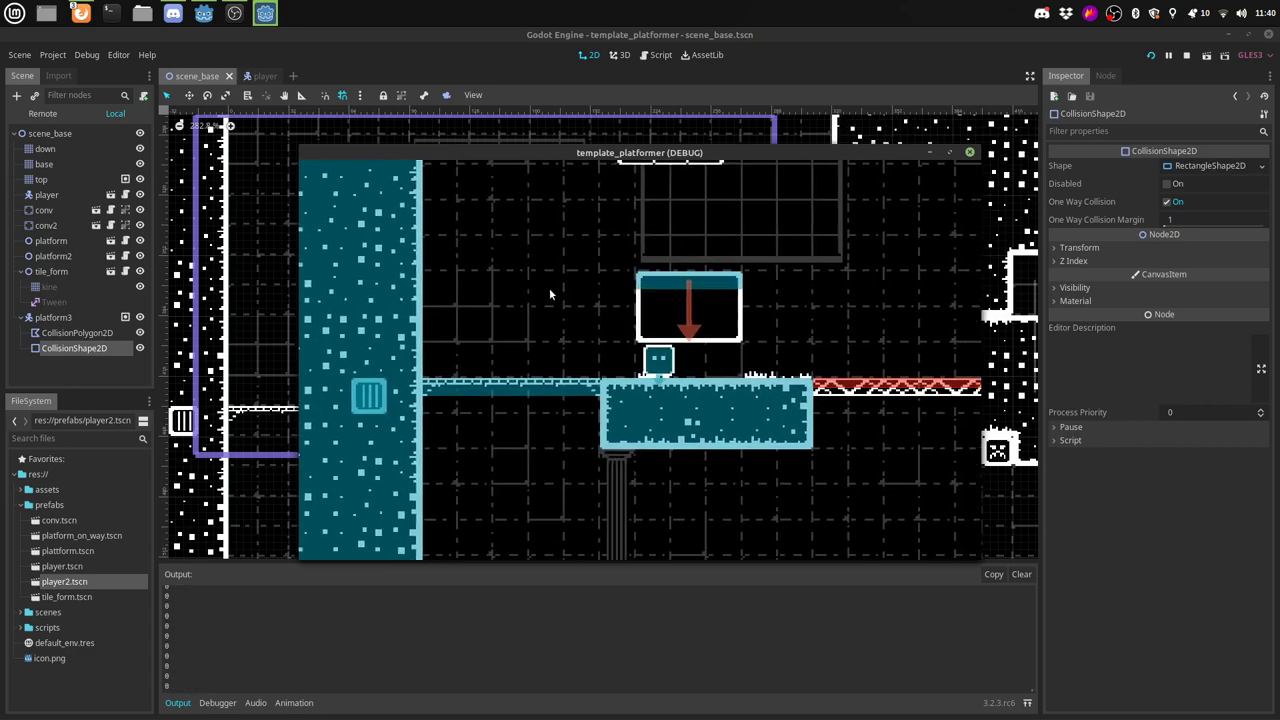
pyautogui.press('Left')
pyautogui.press('space')
pyautogui.press('Right')
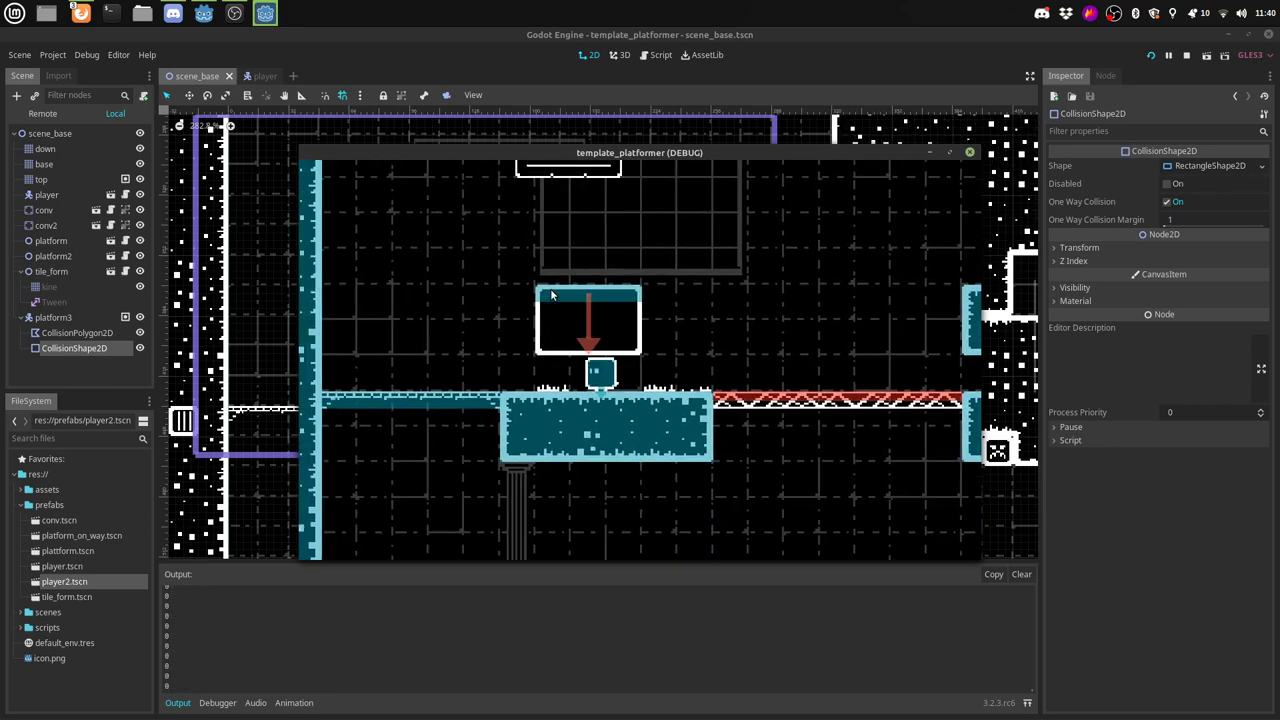
pyautogui.press('Left')
pyautogui.press('space')
pyautogui.press('Left')
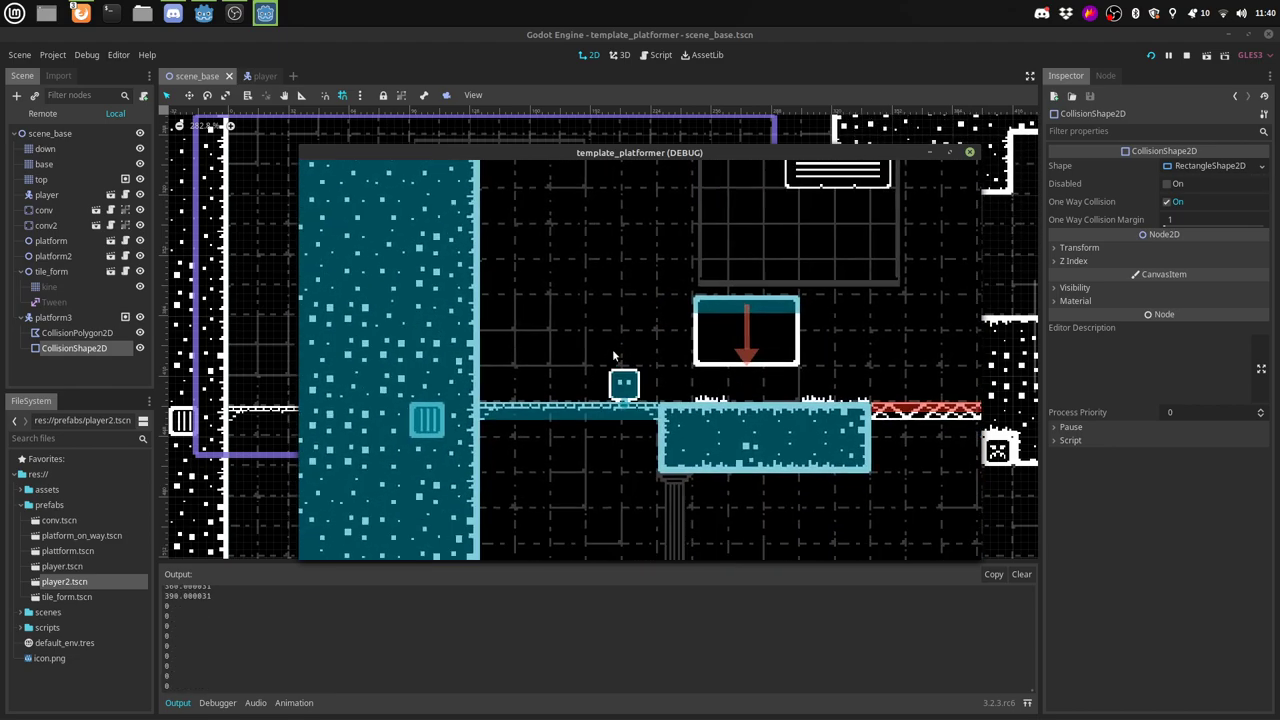
# Step: Jump from the red conveyor through the one-way platform onto its top, then drop into the lower room
pyautogui.press('Right')
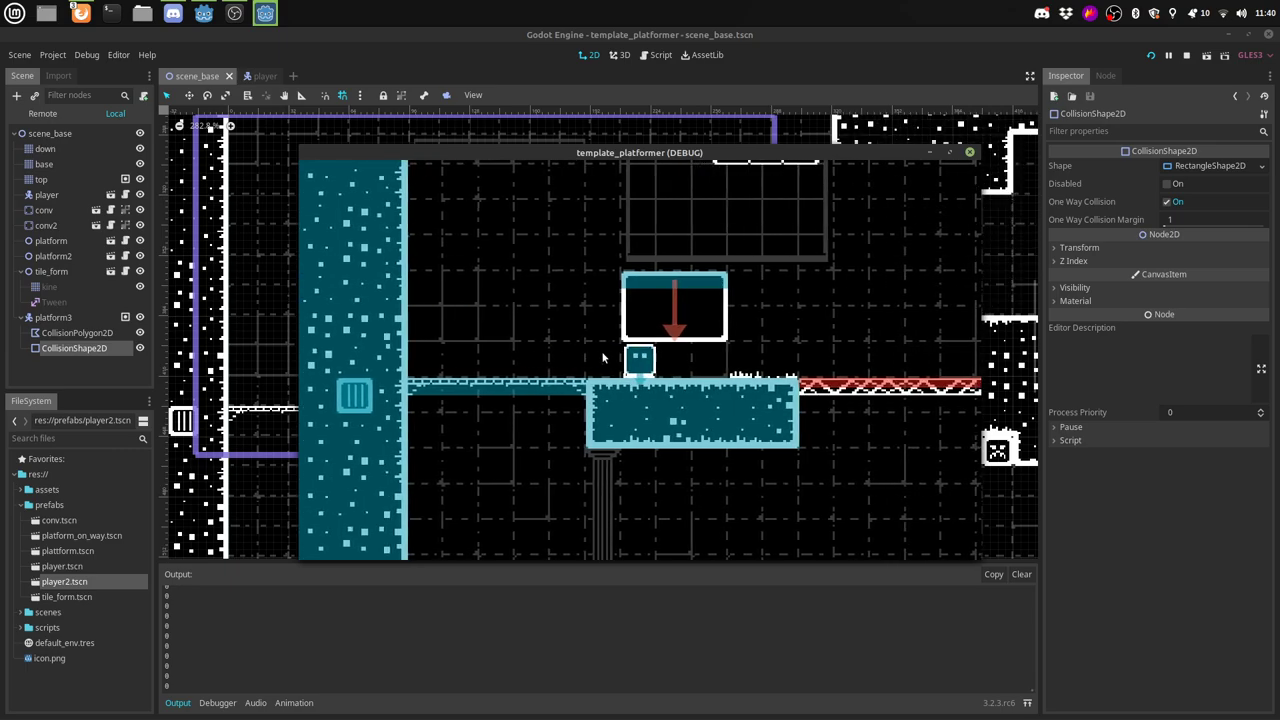
pyautogui.press('Left')
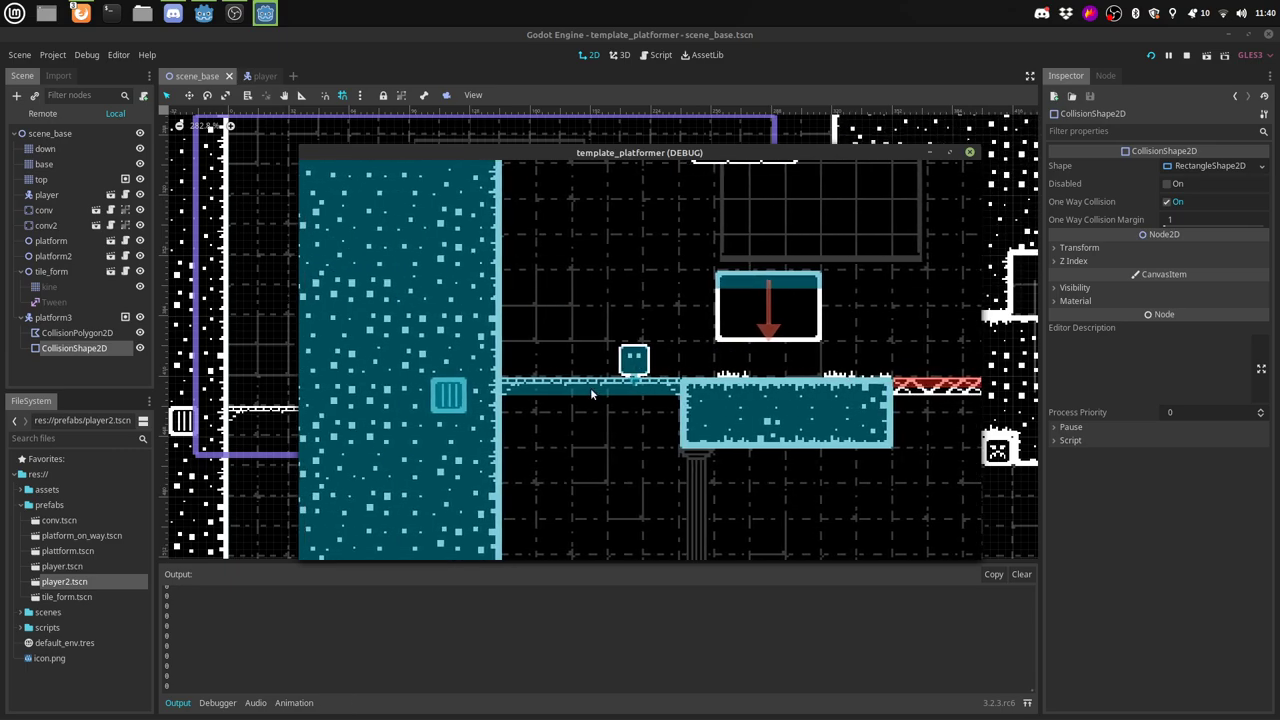
pyautogui.press('Right')
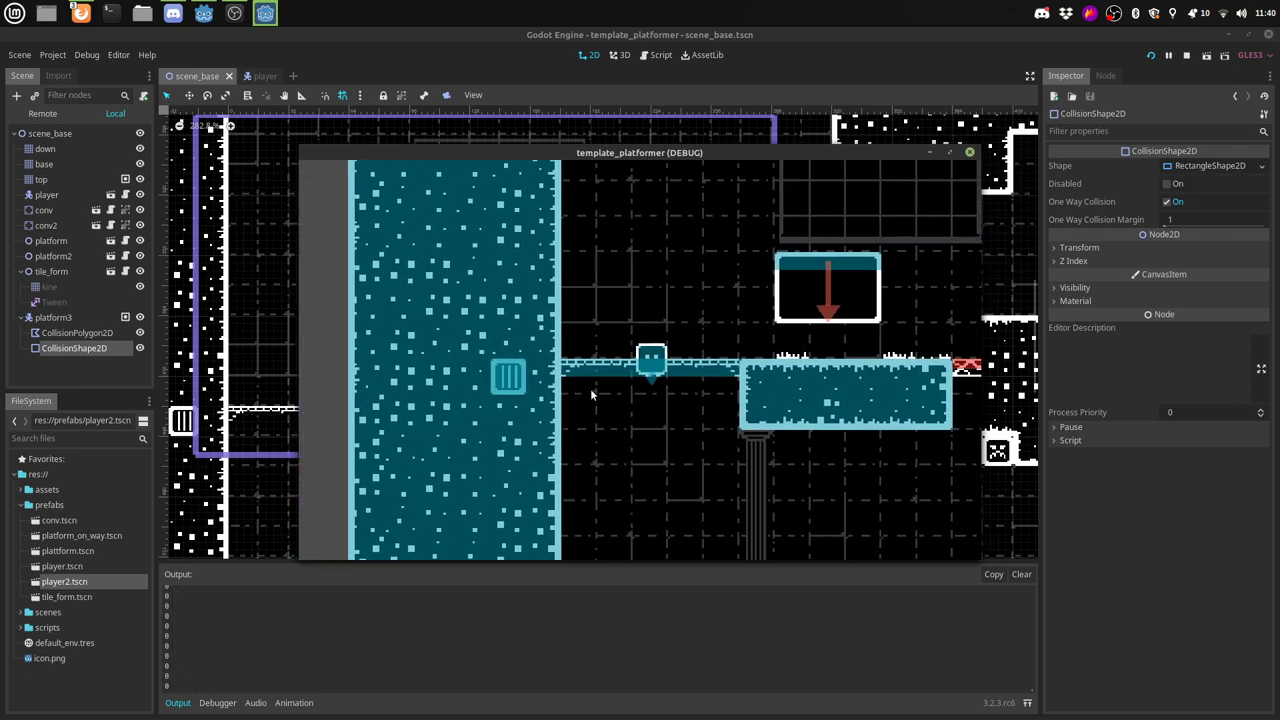
pyautogui.press('space')
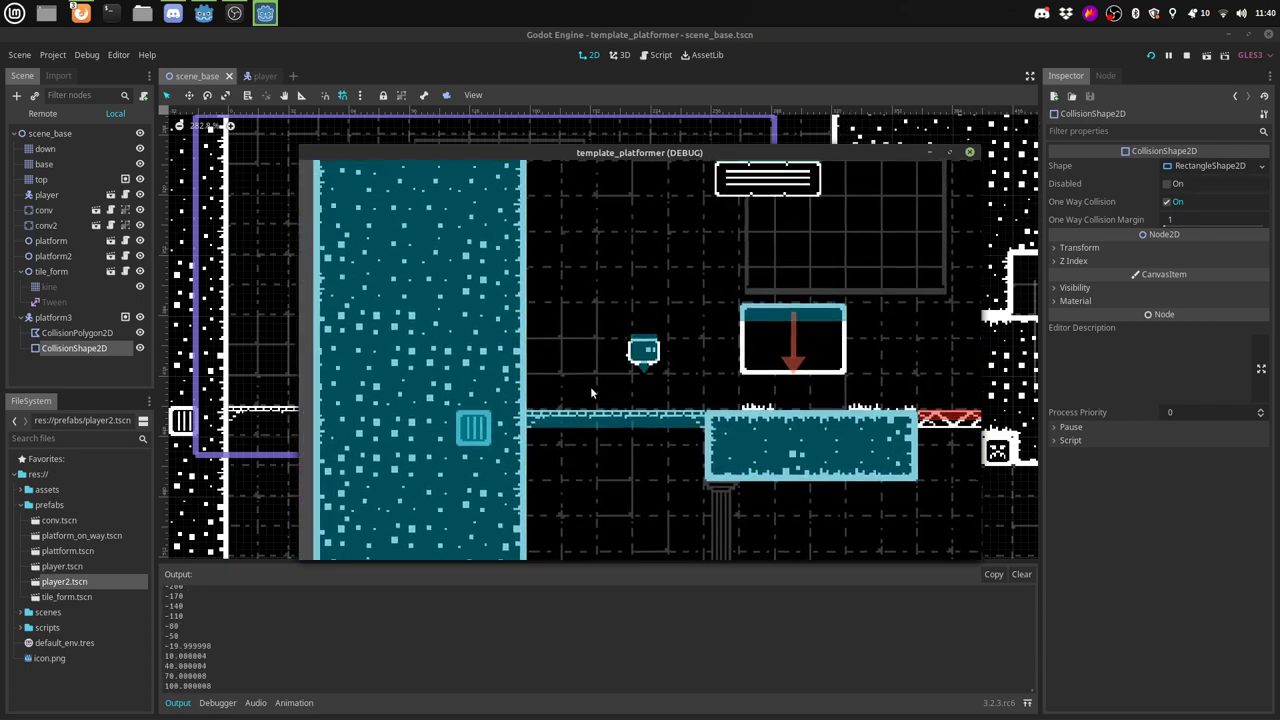
pyautogui.press('Right')
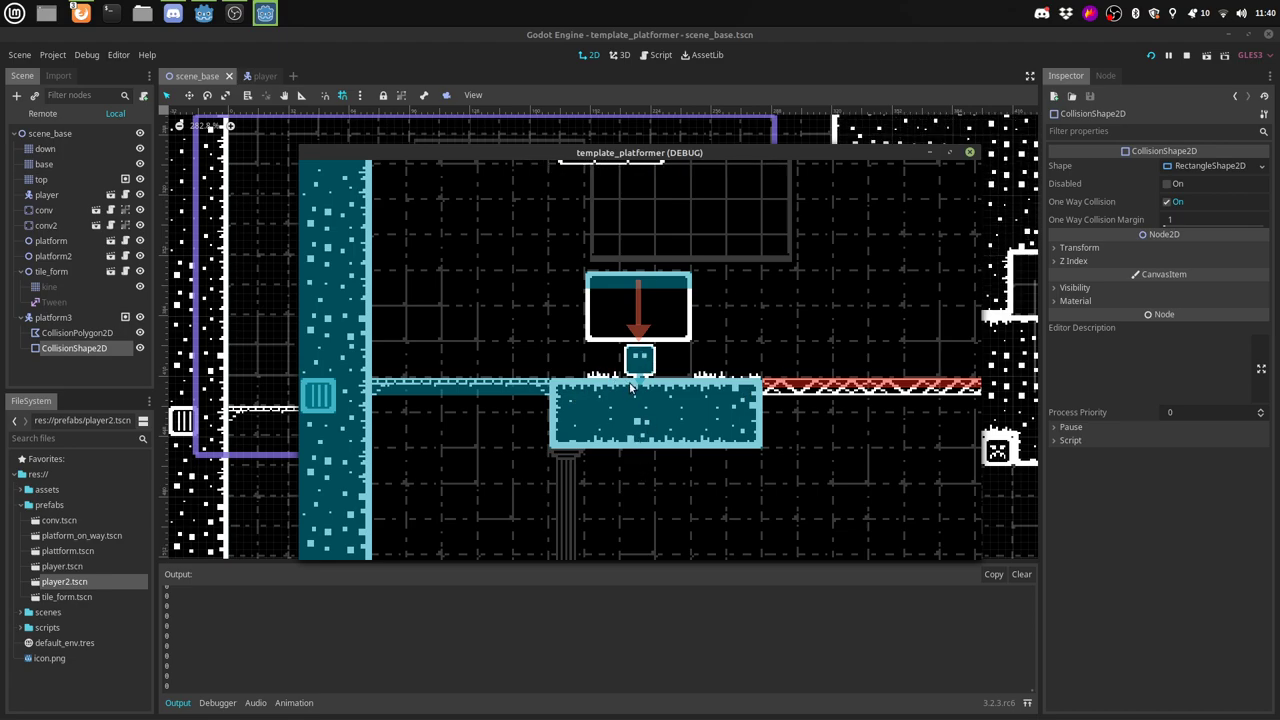
pyautogui.press('space')
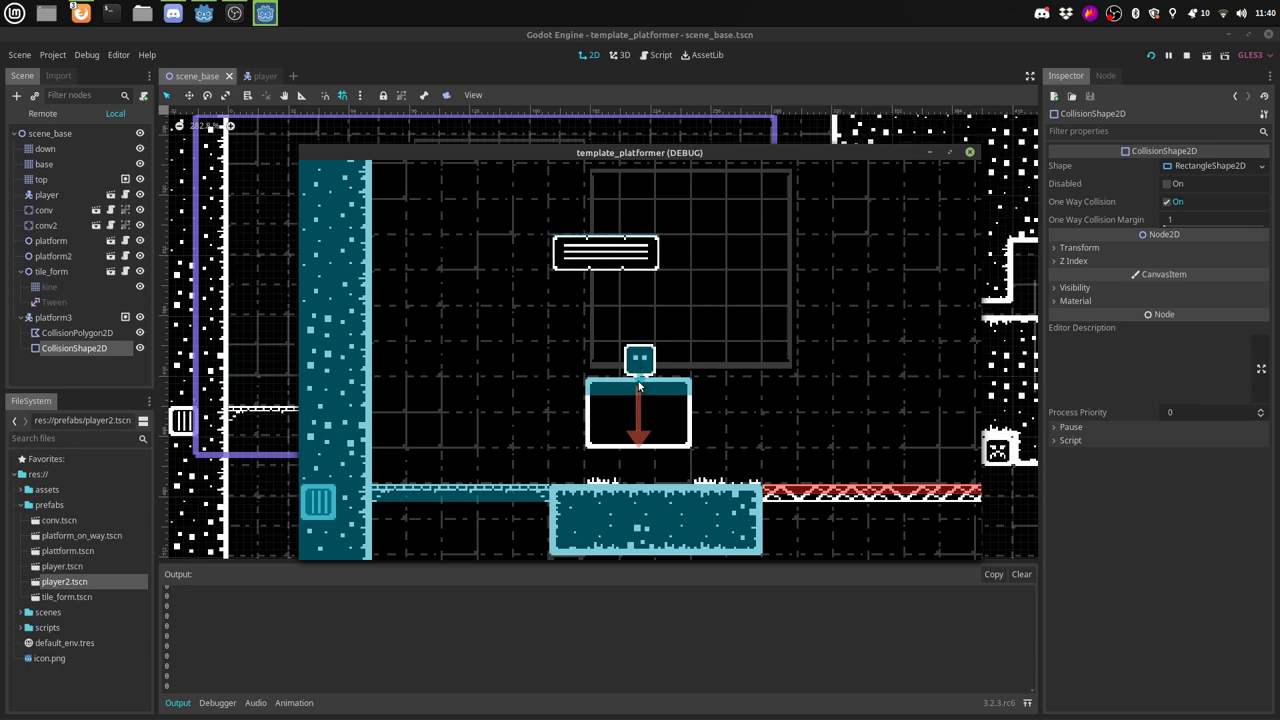
pyautogui.press('Left')
pyautogui.press('Right')
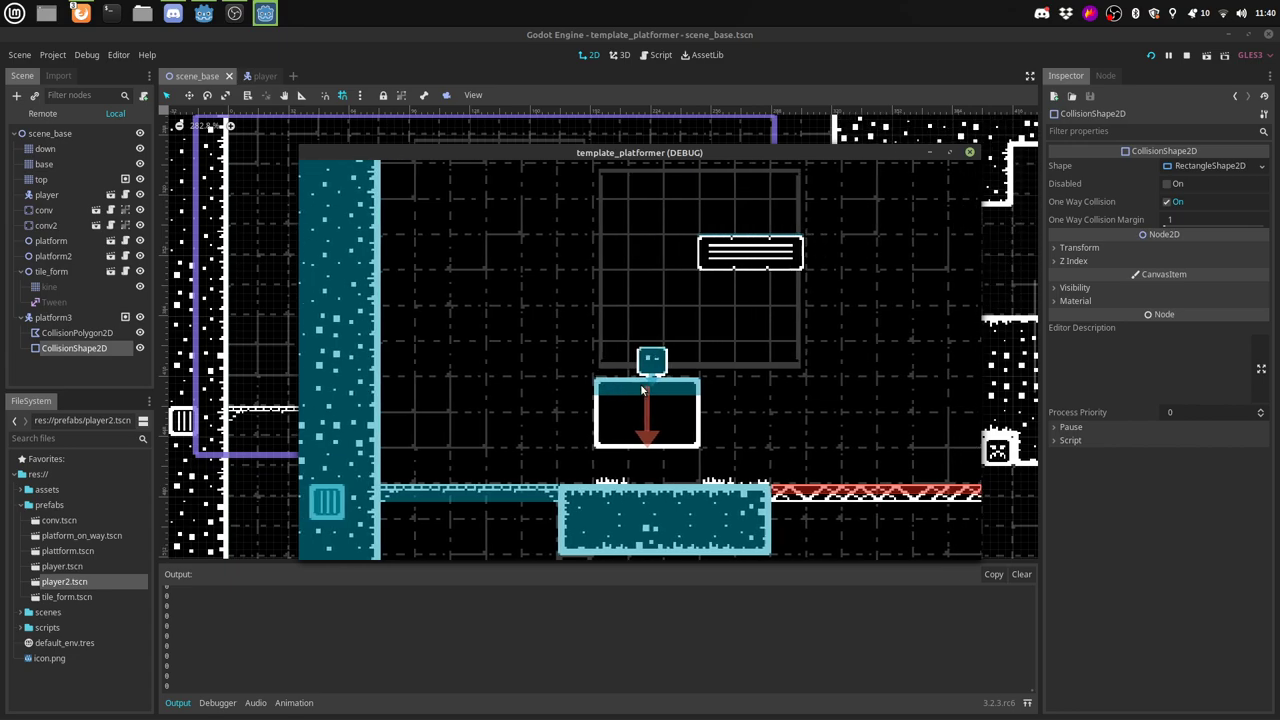
pyautogui.press('Right')
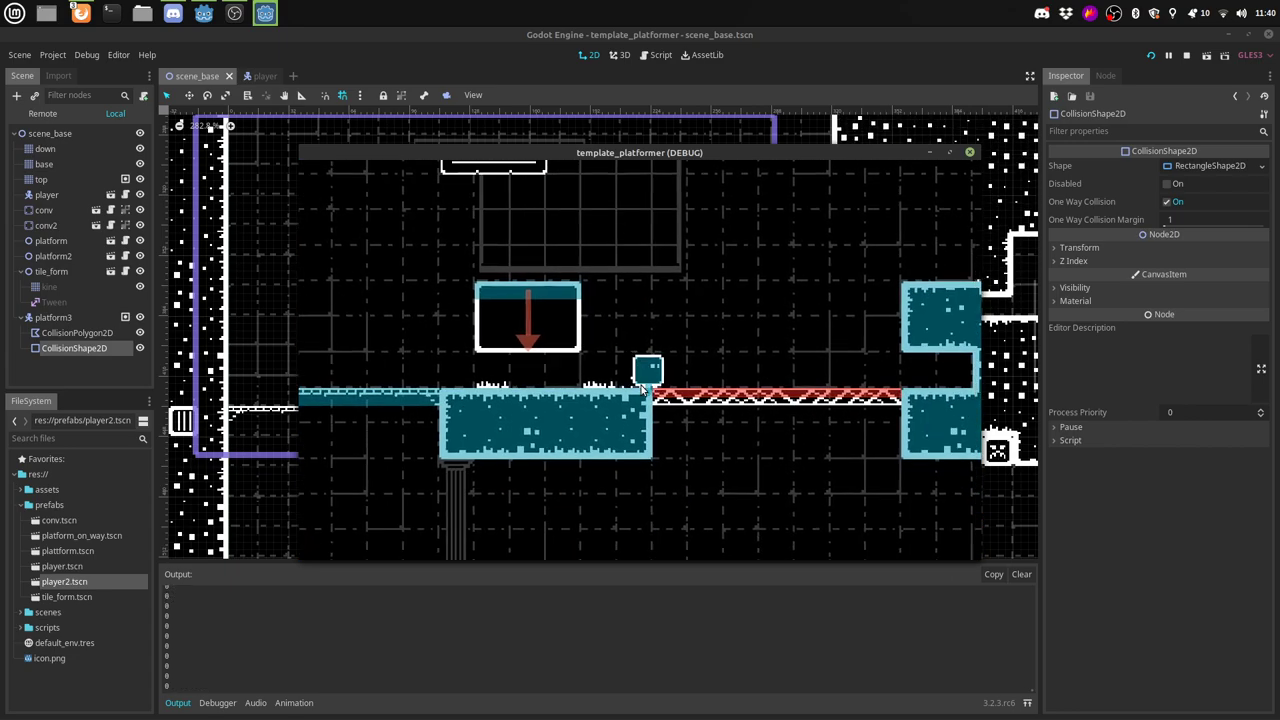
pyautogui.press('Up')
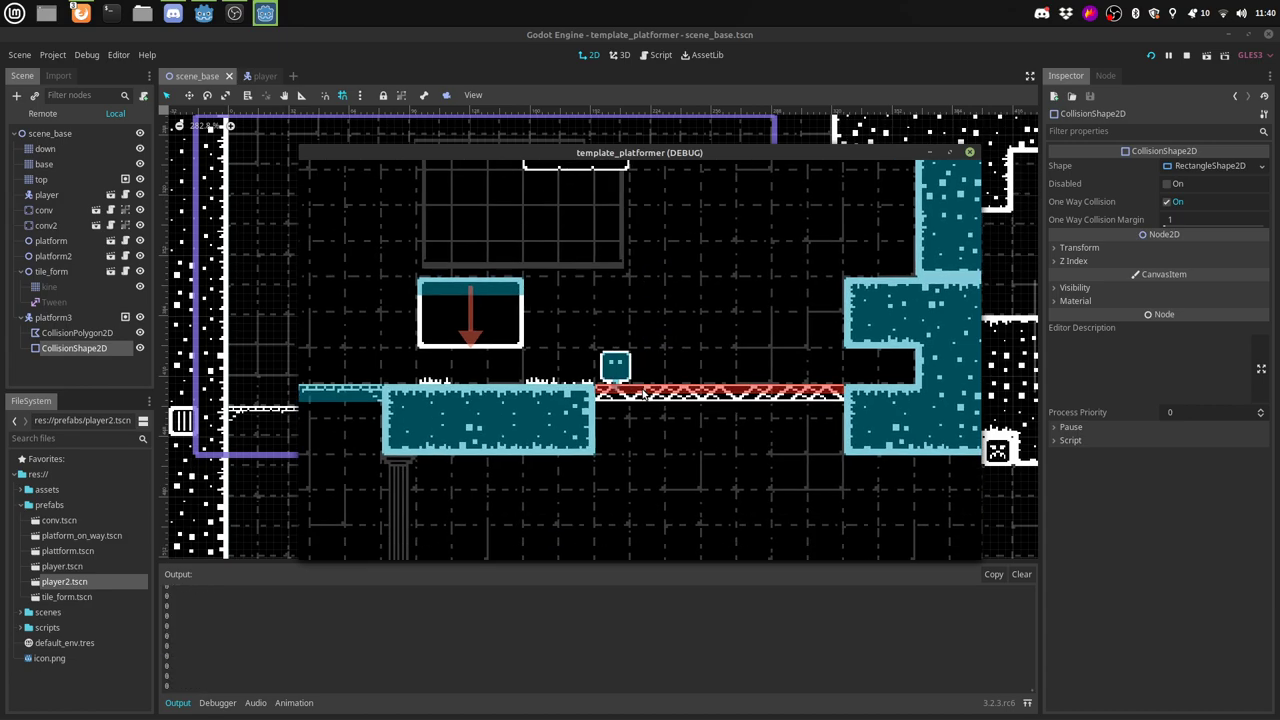
pyautogui.press('Left')
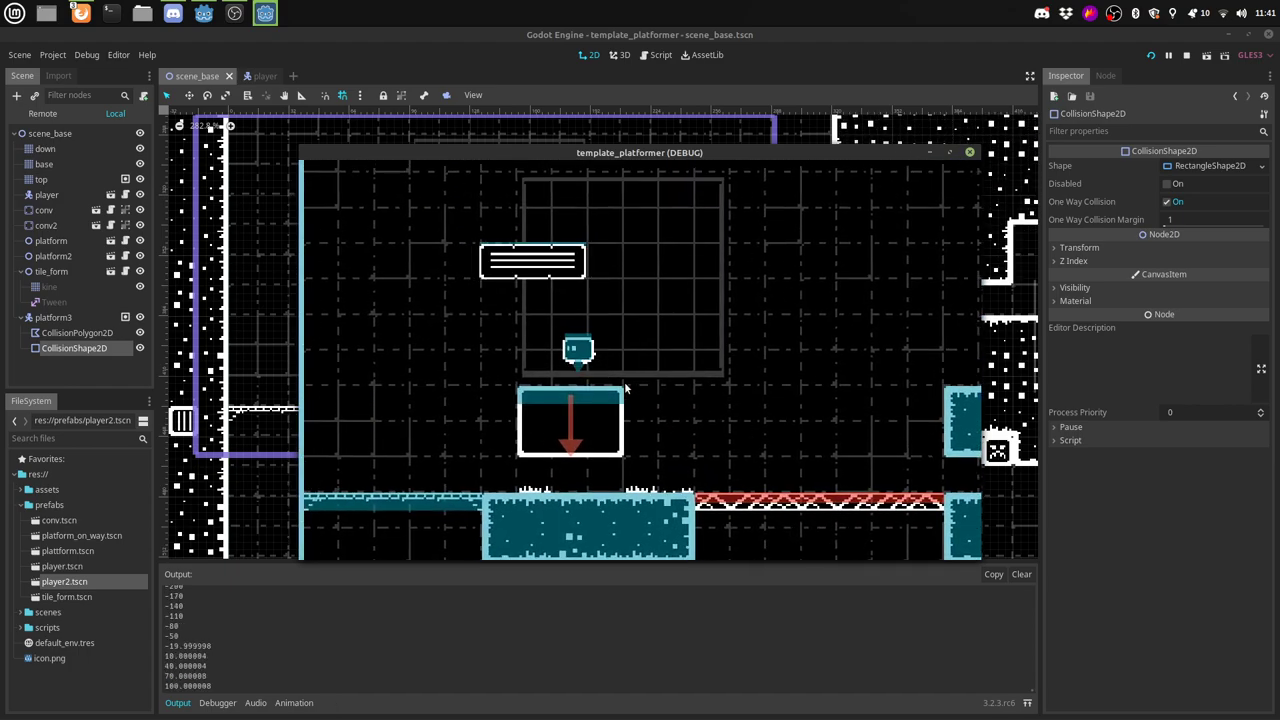
pyautogui.press('space')
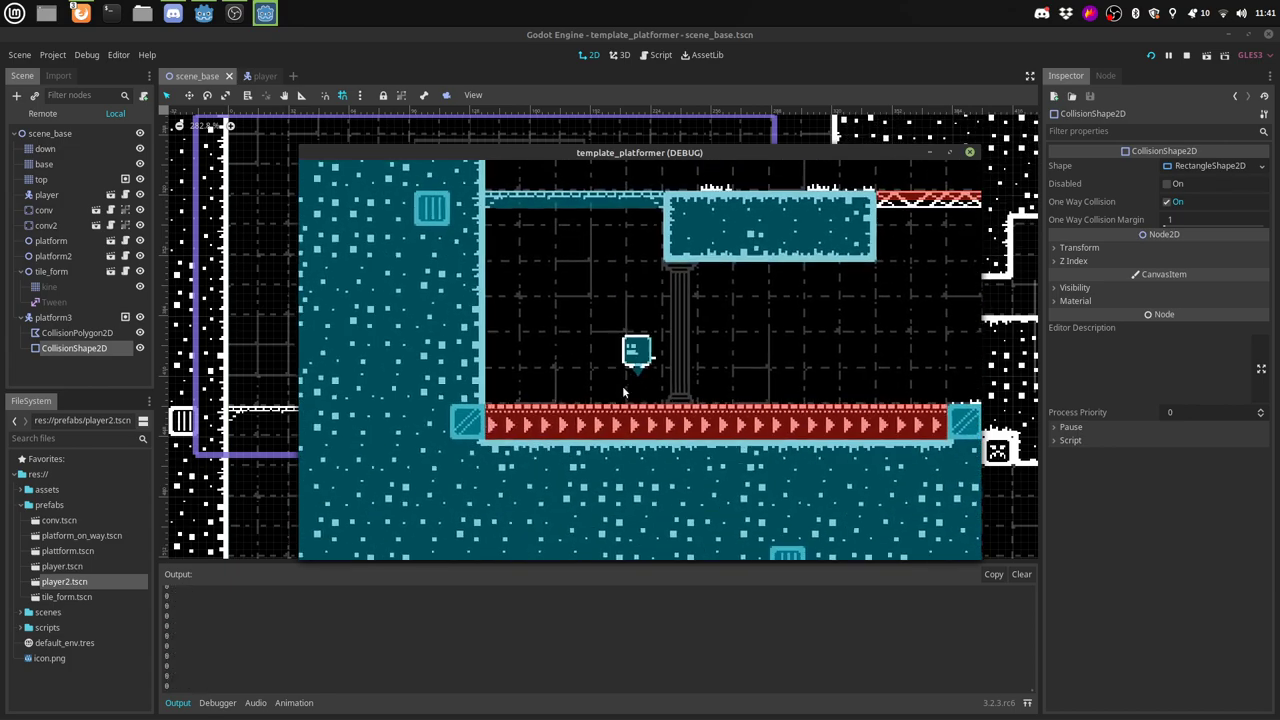
# Step: Drop through and jump back onto the thin platform, climb the red-arrow block, and jump the spikes
pyautogui.press('space')
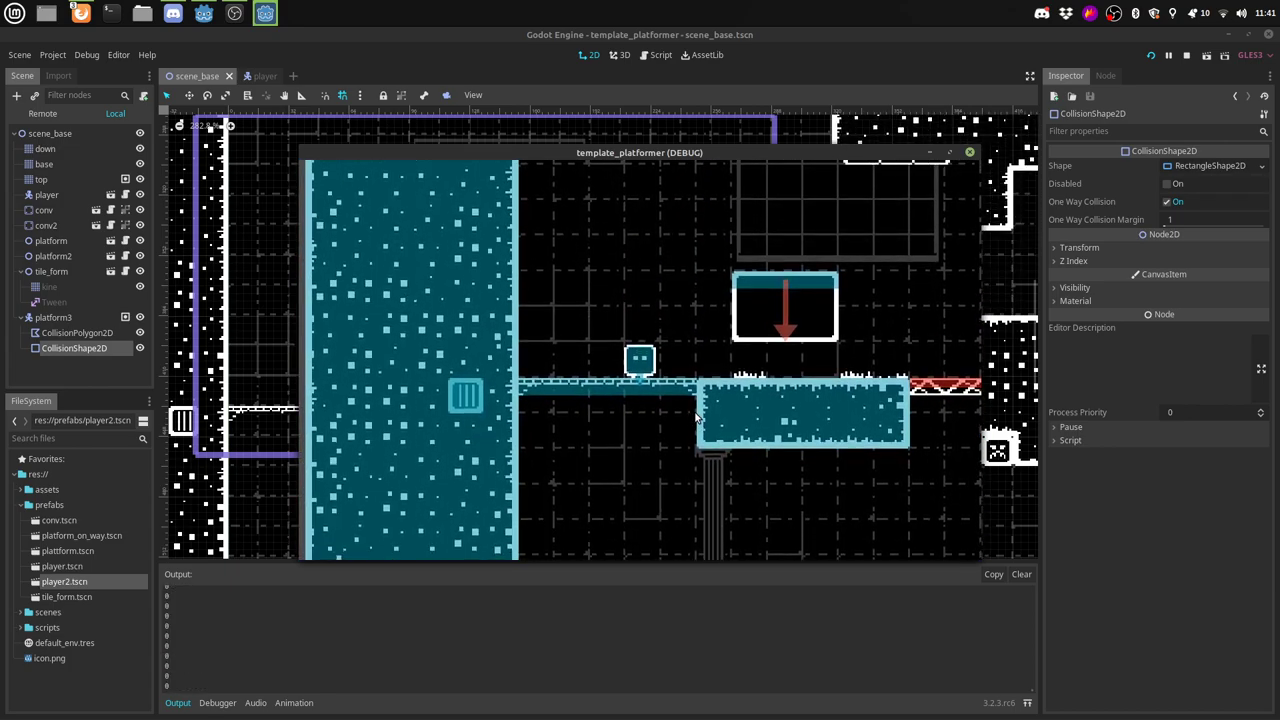
pyautogui.press('Down')
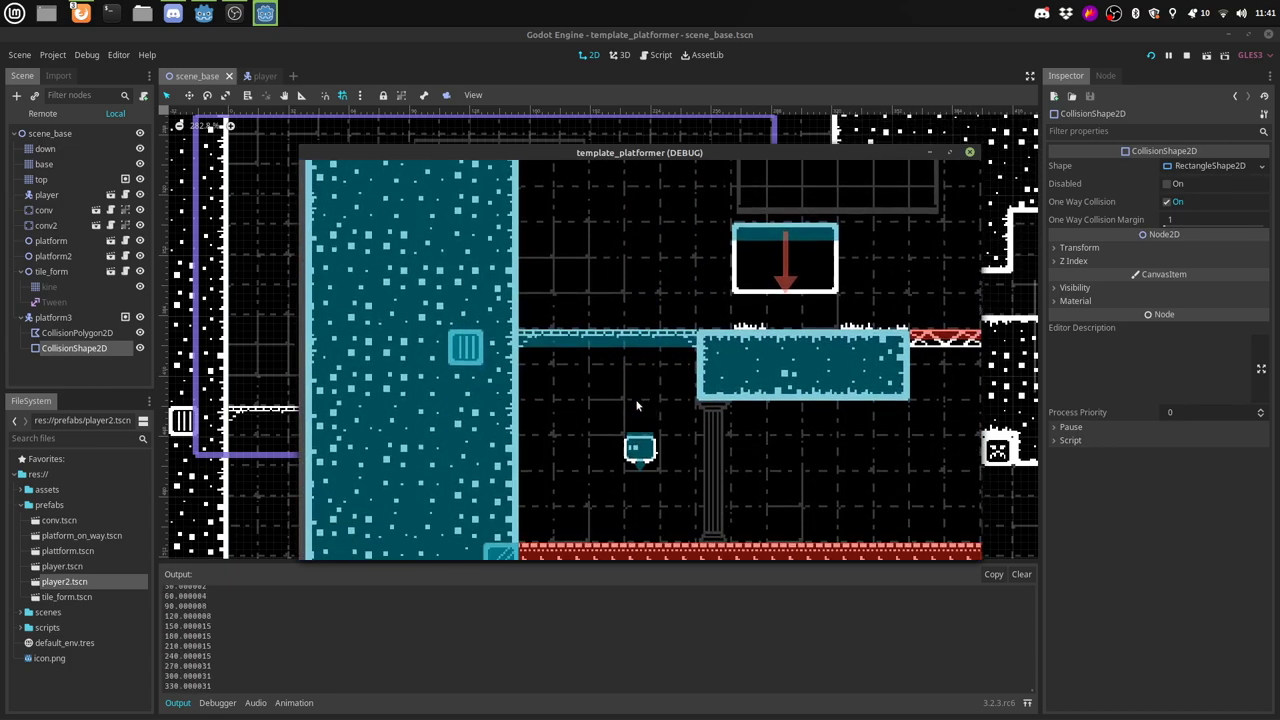
pyautogui.press('space')
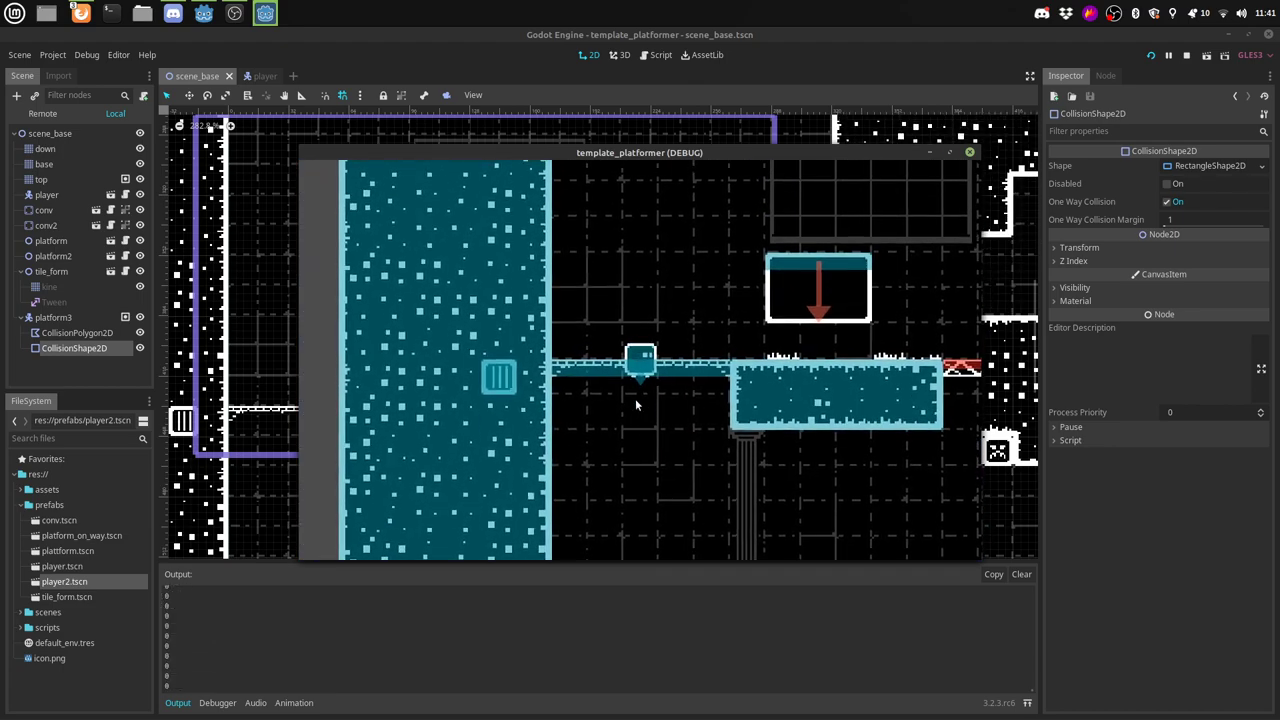
pyautogui.press('Right')
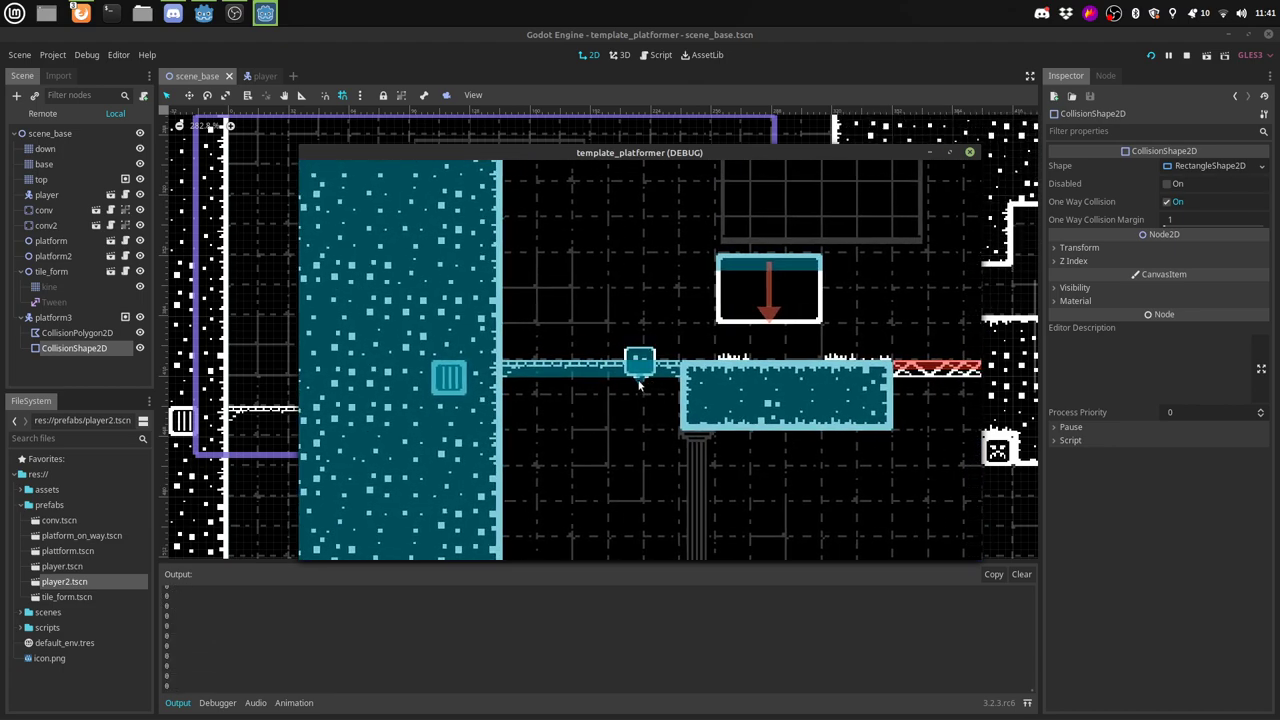
pyautogui.press('space')
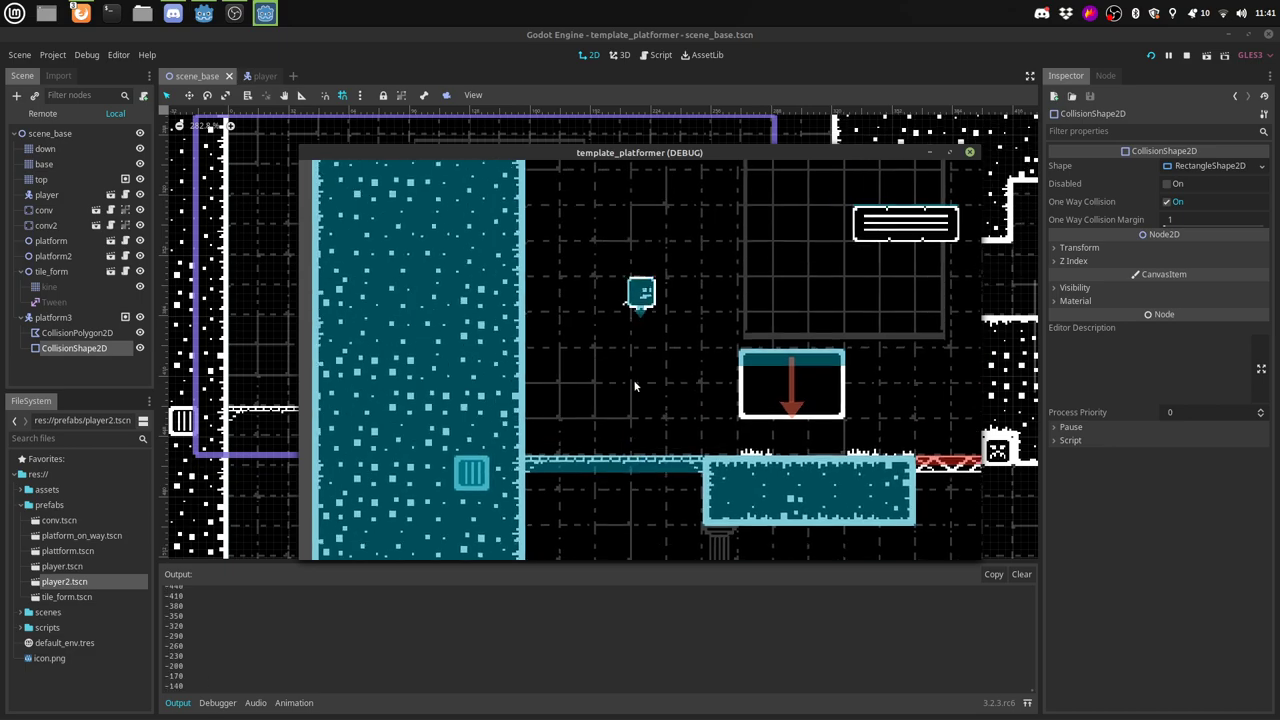
pyautogui.press('Right')
pyautogui.press('space')
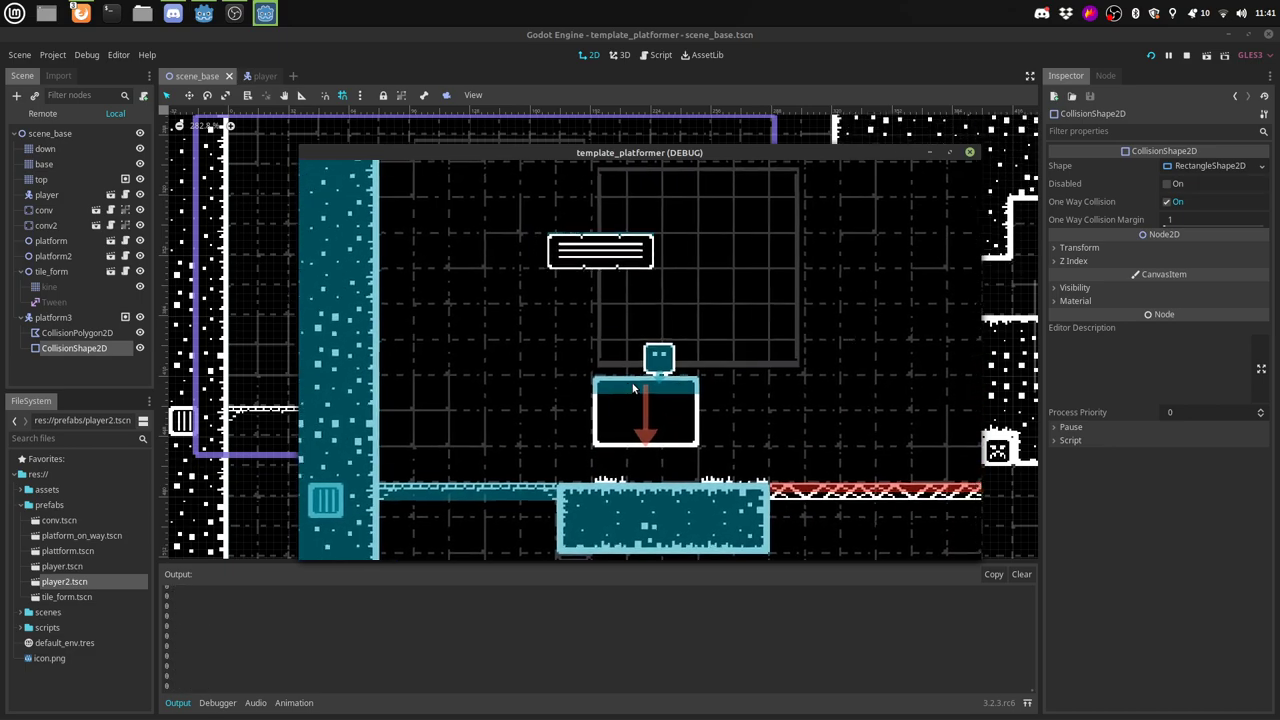
pyautogui.press('Left')
pyautogui.press('space')
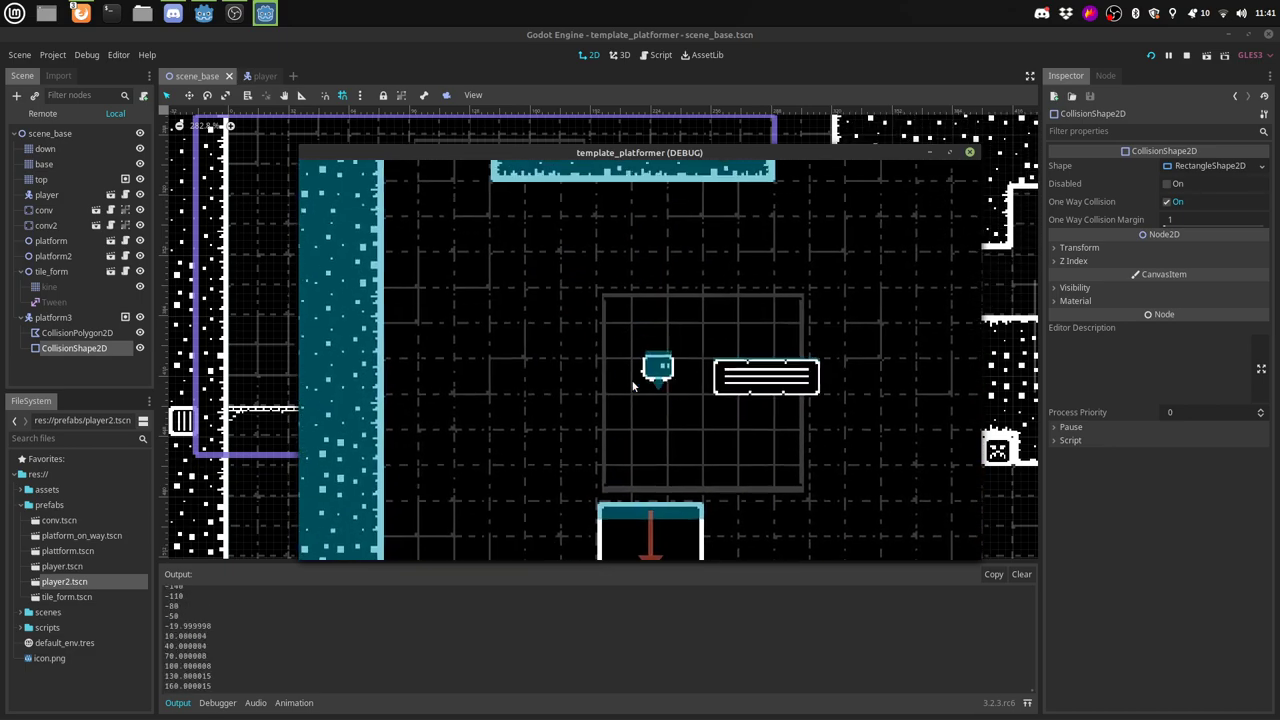
pyautogui.press('Right')
pyautogui.press('space')
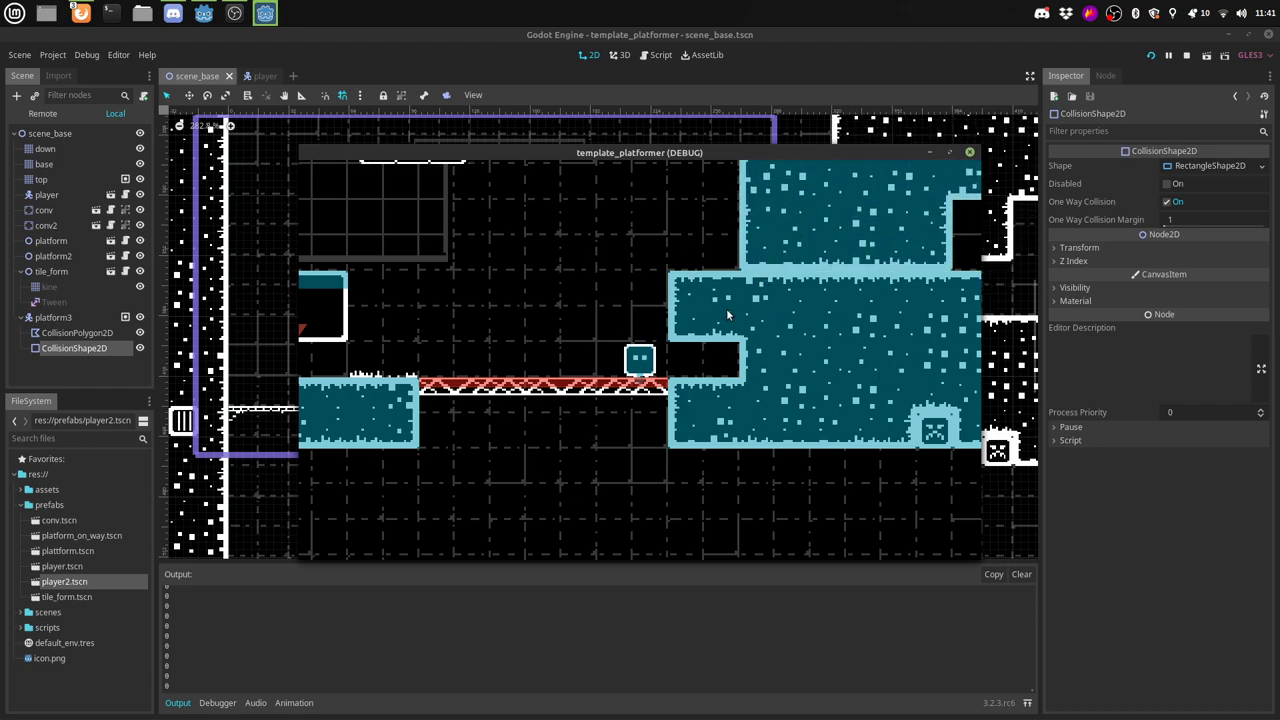
# Step: Drop through the red bridge, ride the moving white platform, and jump onto the large teal block
pyautogui.press('Down')
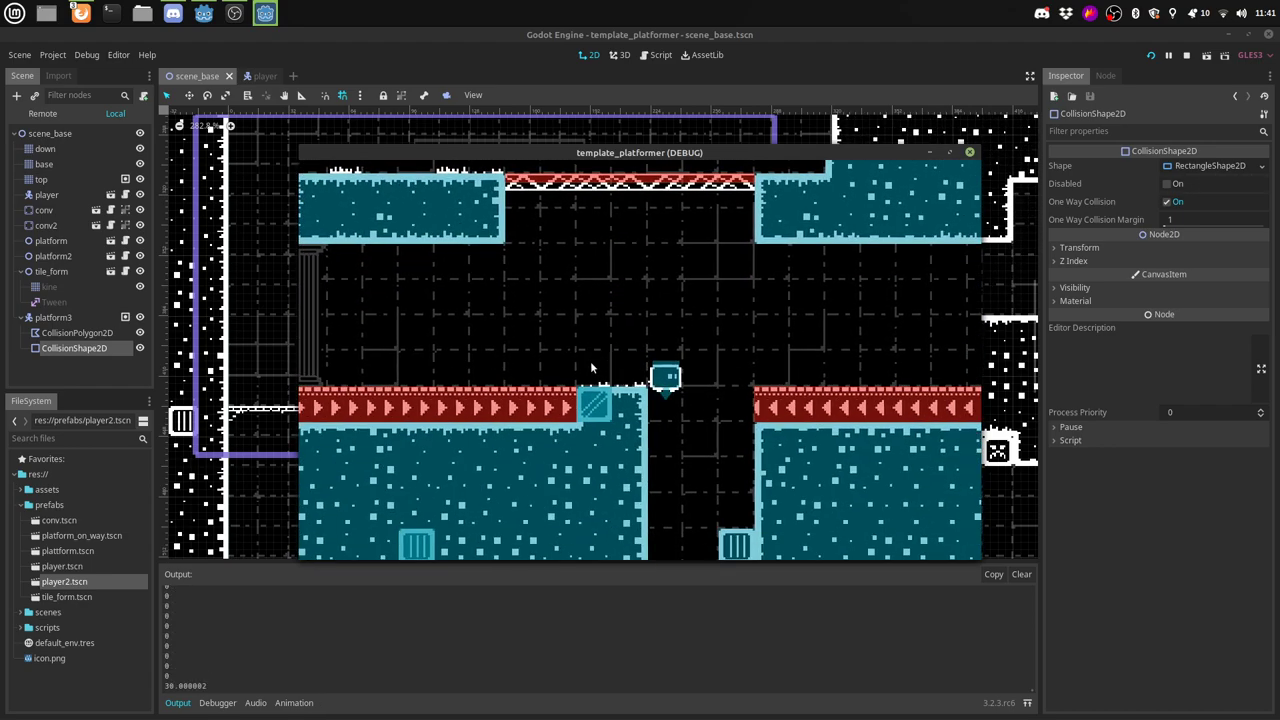
pyautogui.press('Right')
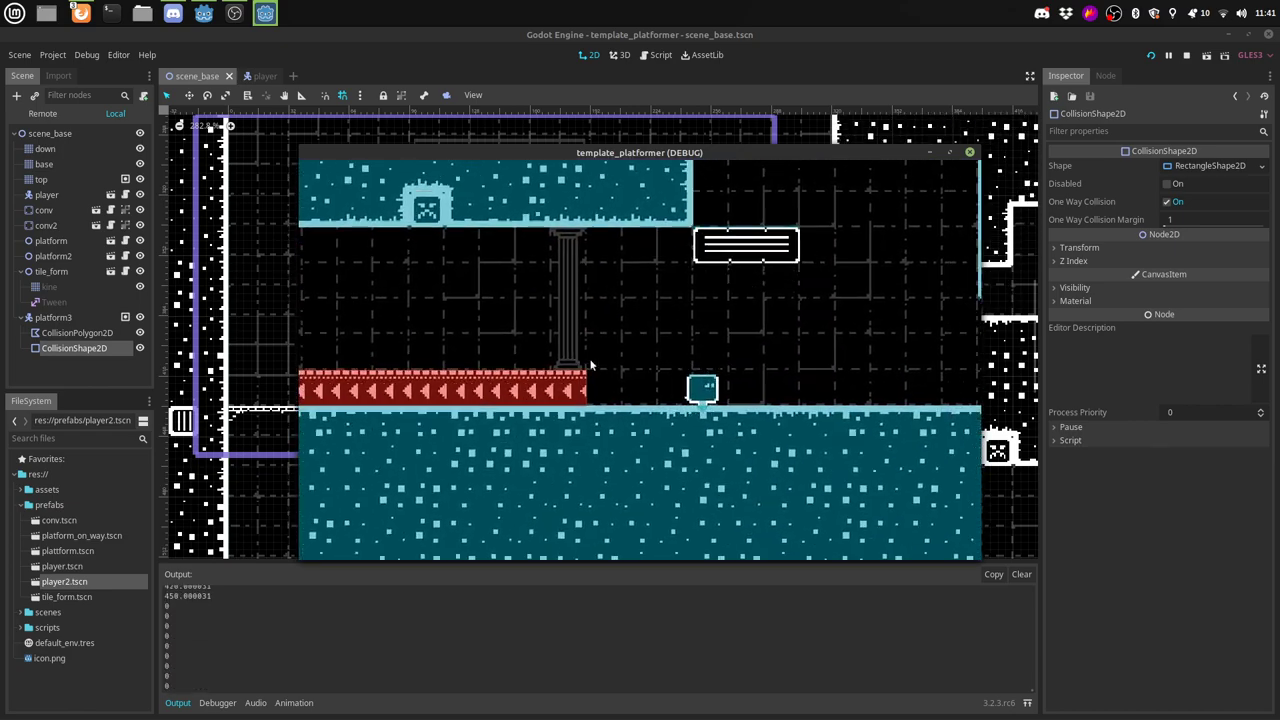
pyautogui.press('Up')
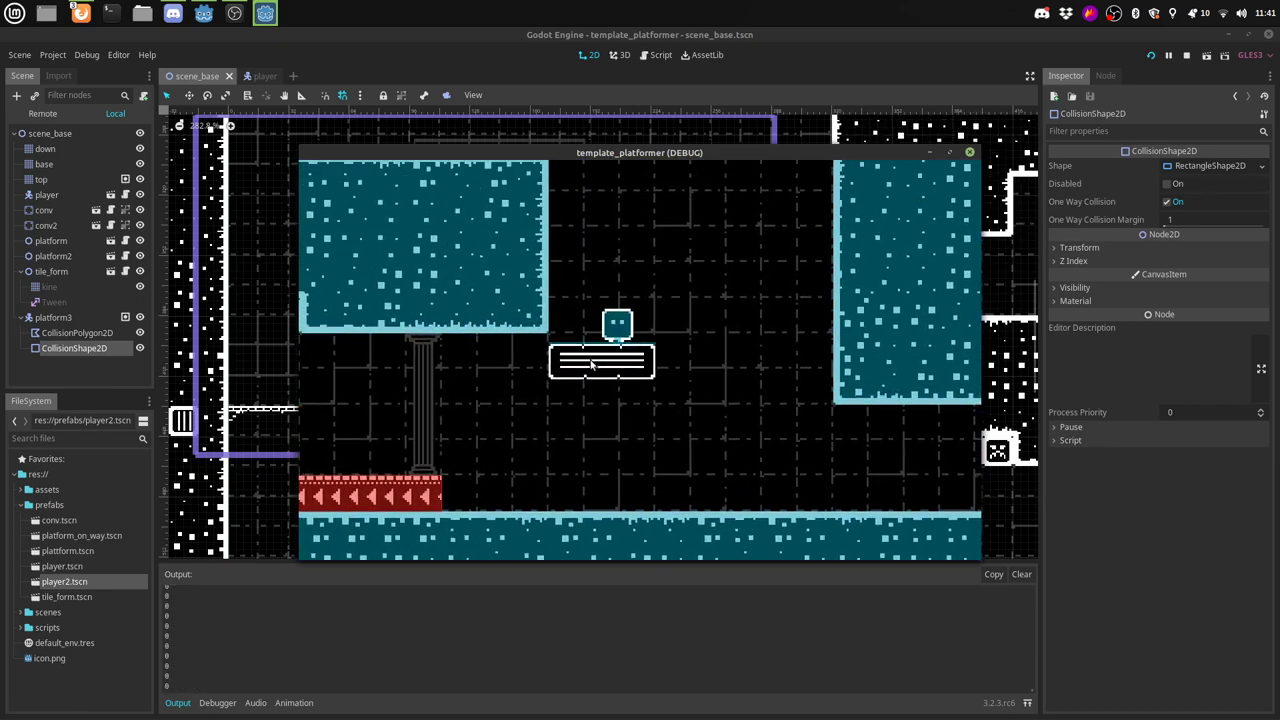
pyautogui.press('Up')
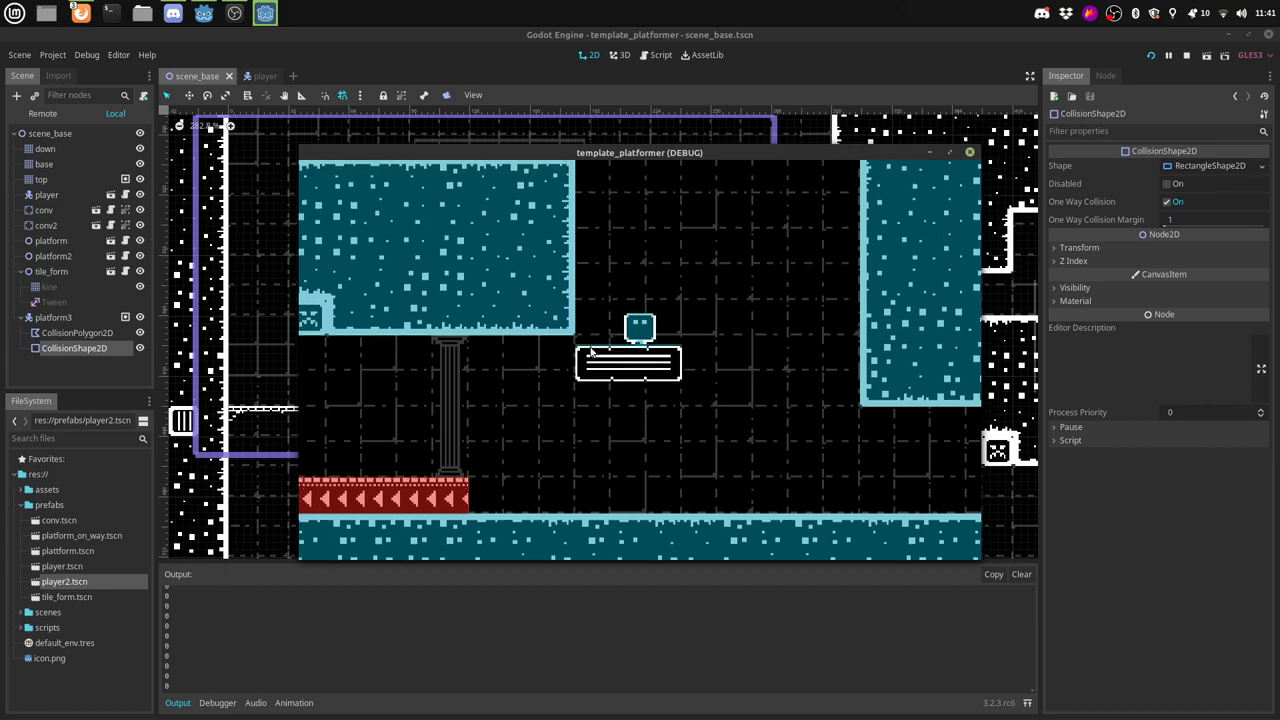
pyautogui.press('Up')
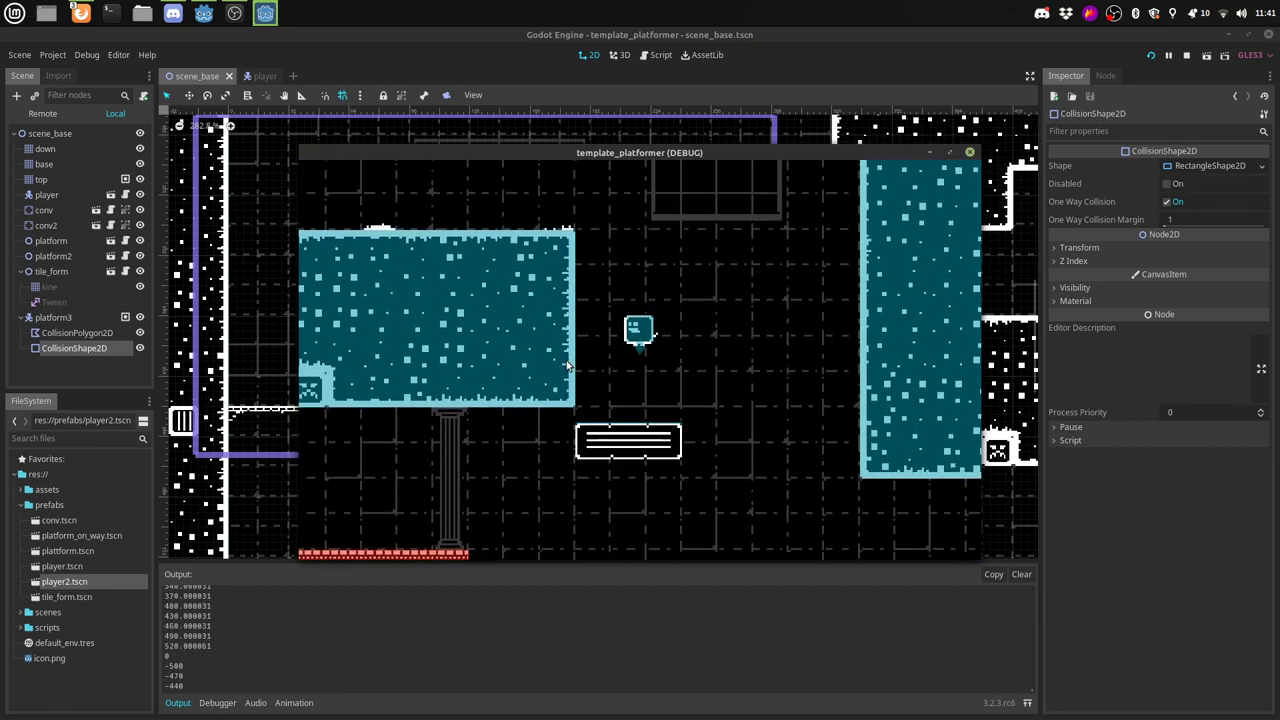
pyautogui.press('Up')
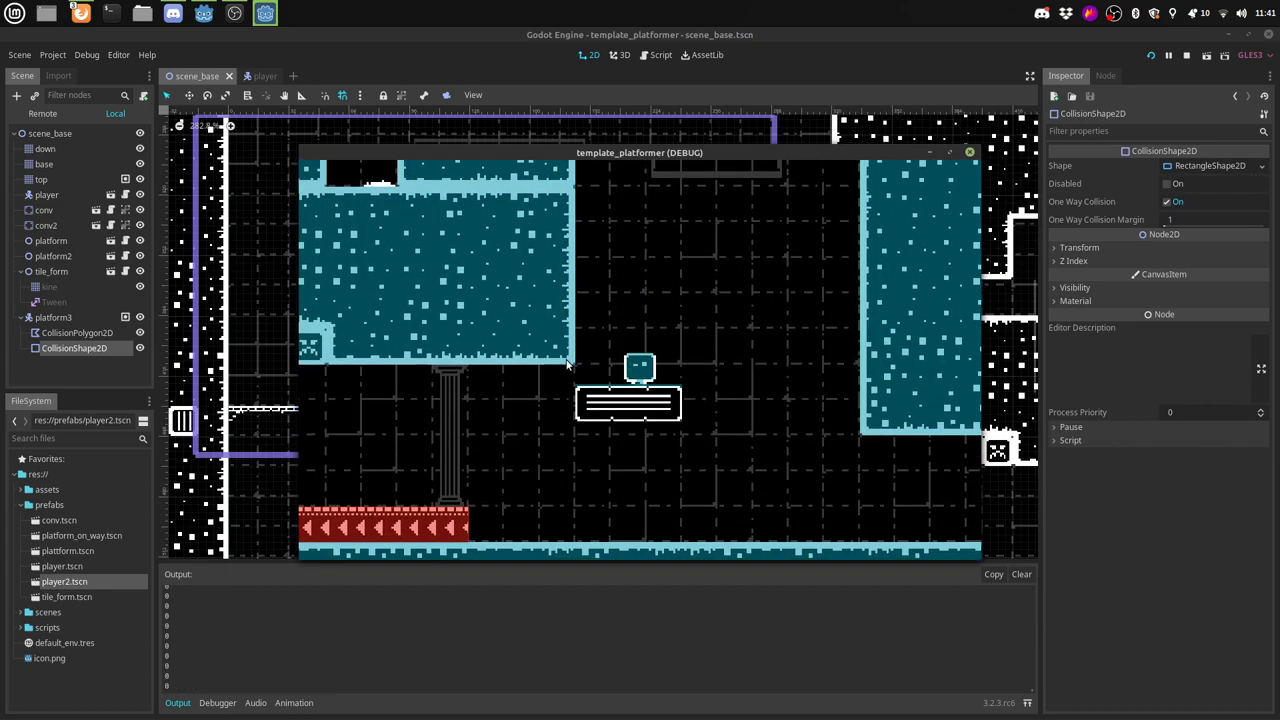
pyautogui.press('Up')
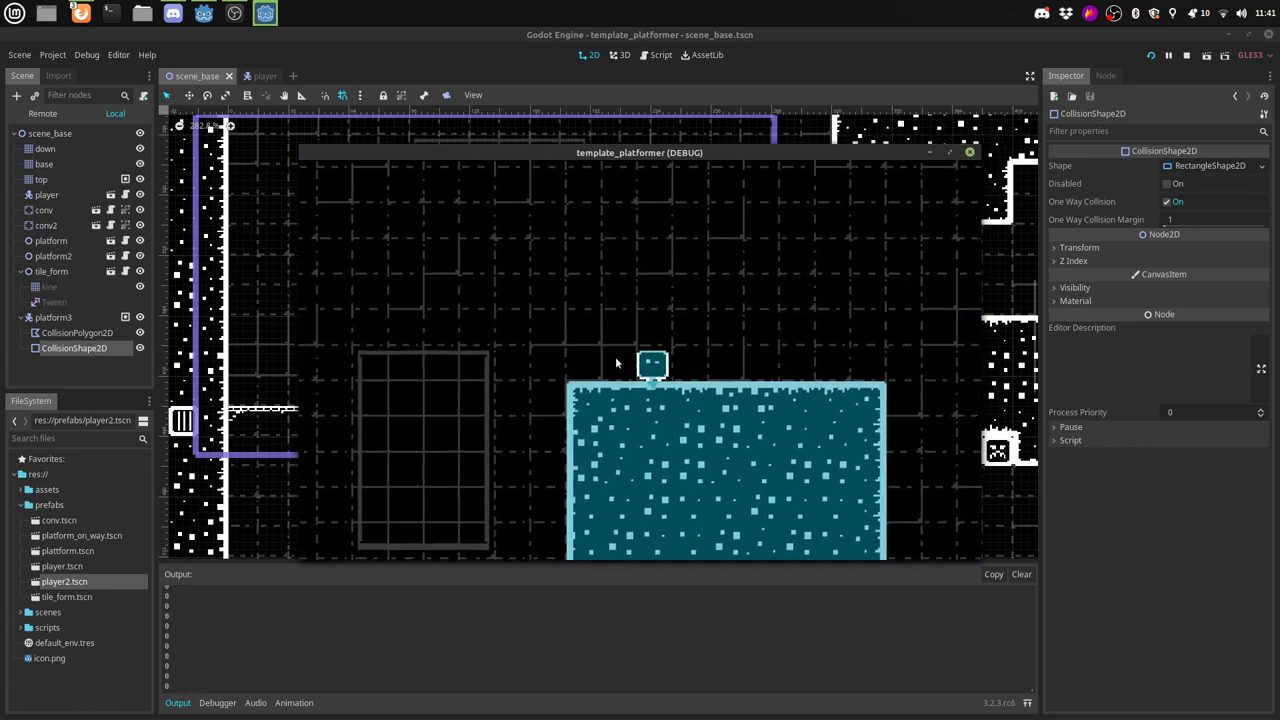
# Step: Jump off the large block to the lower floor and clear the red spike row
pyautogui.press('Up')
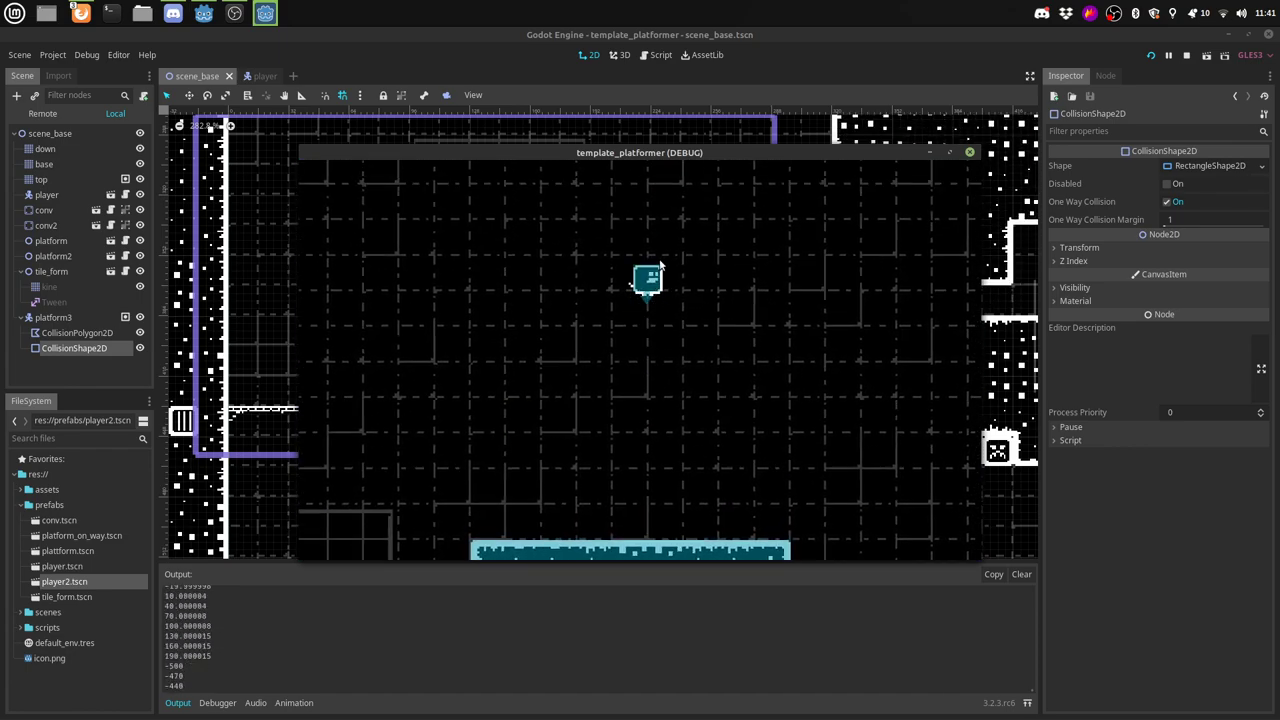
pyautogui.press('Left')
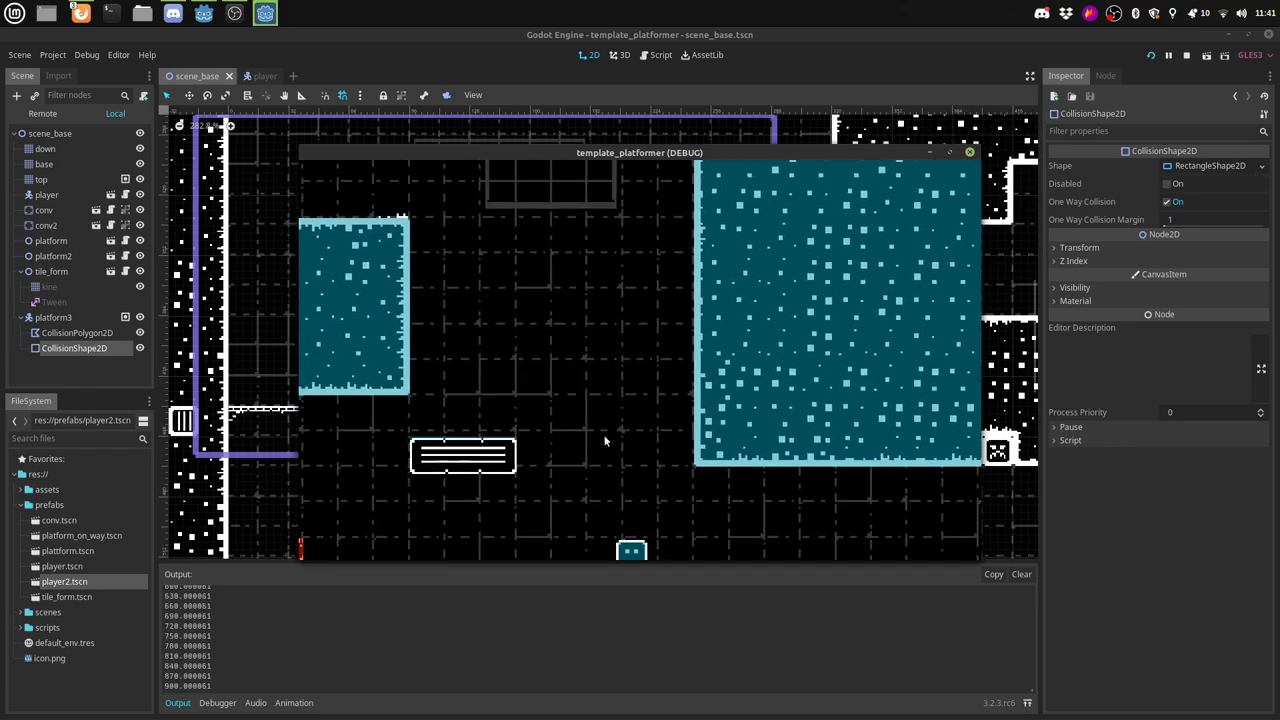
pyautogui.press('Up')
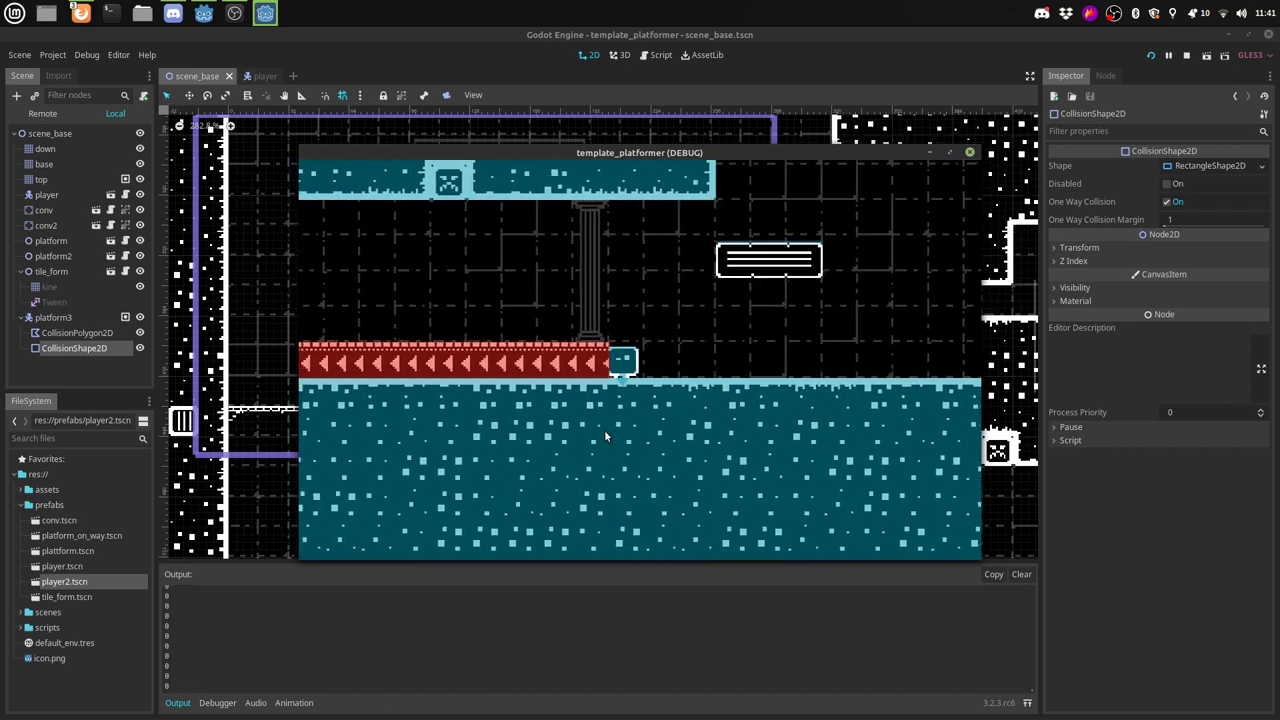
pyautogui.press('Right')
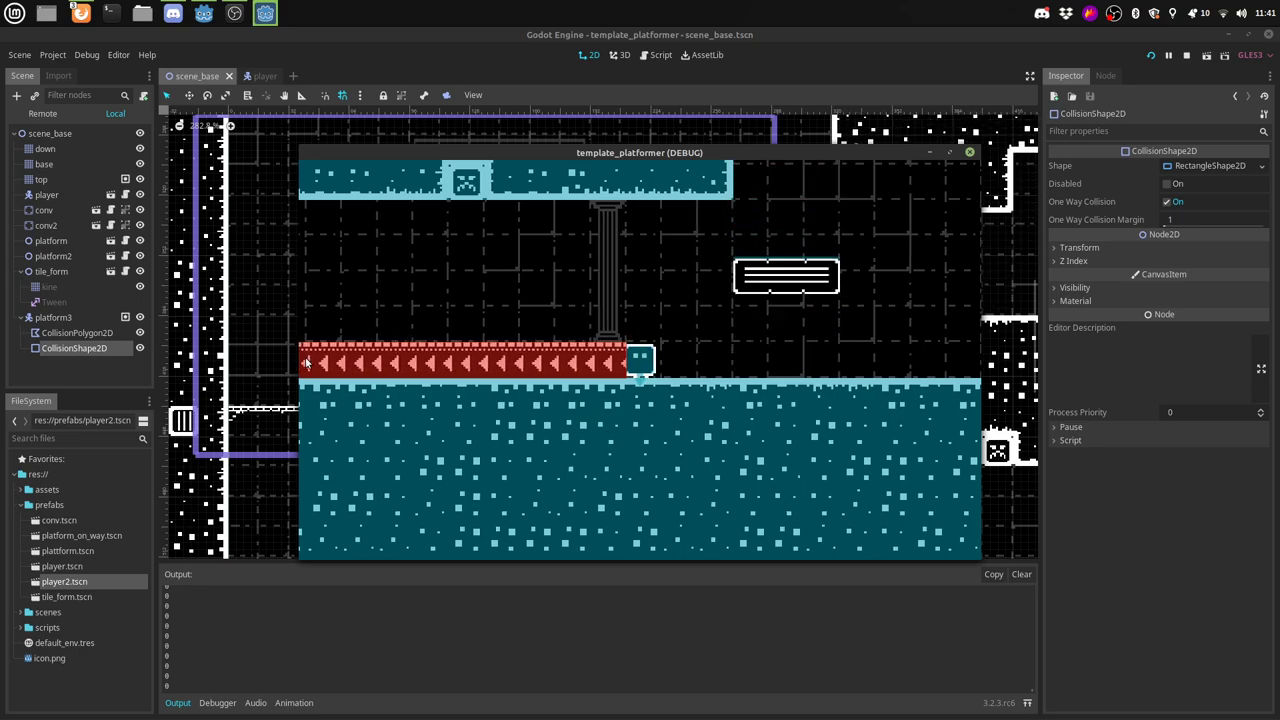
# Step: Jump onto the red conveyor, ride it, then drop off into open space
pyautogui.press('Up')
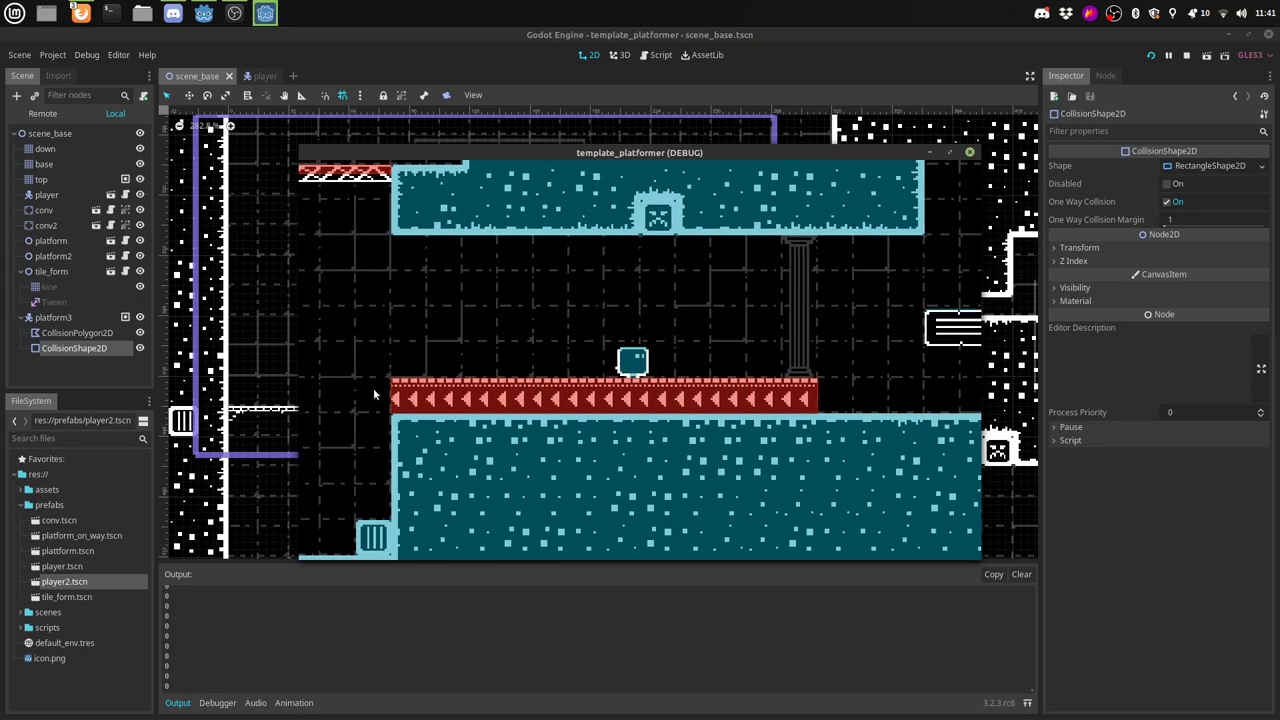
pyautogui.press('Right')
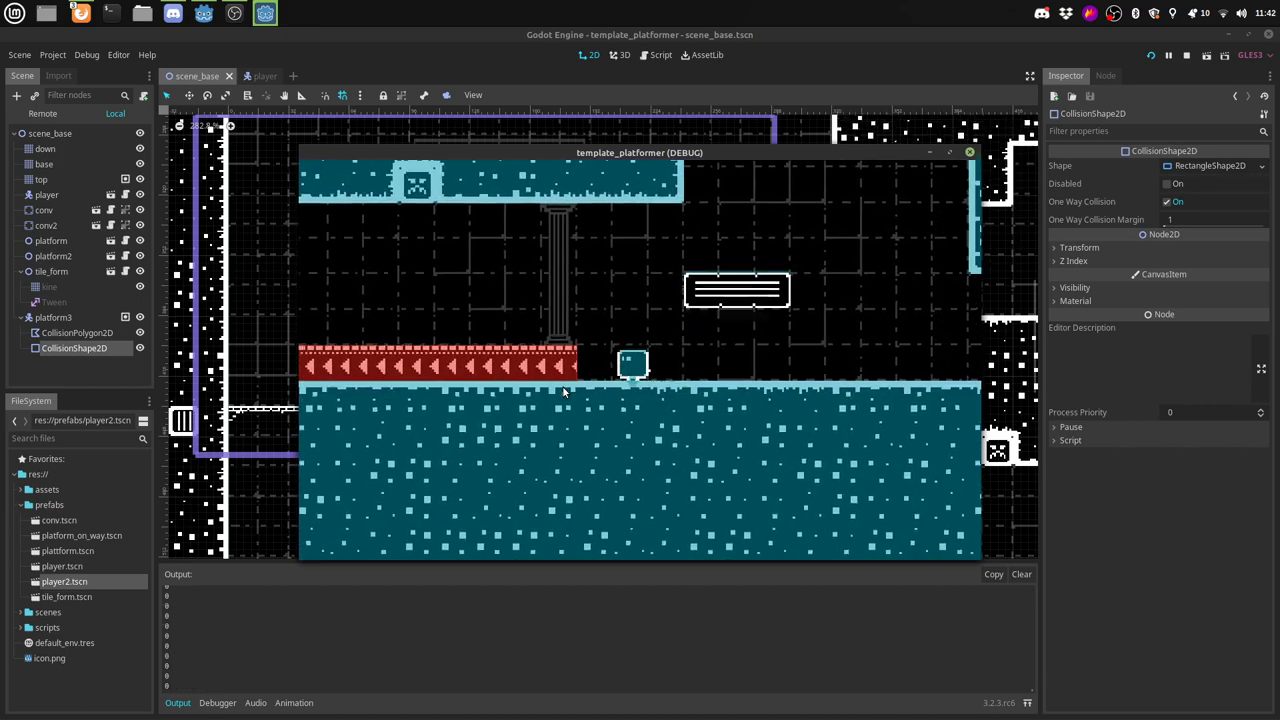
pyautogui.press('Left')
pyautogui.press('Up')
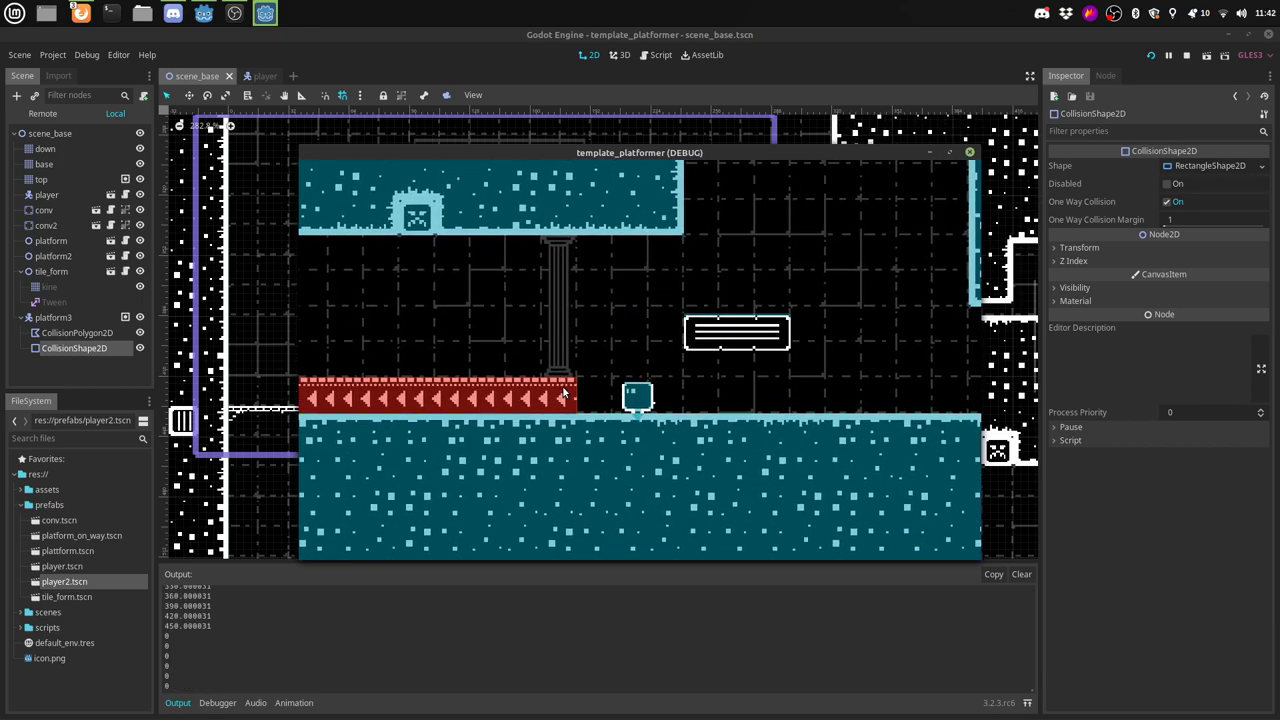
pyautogui.press('Up')
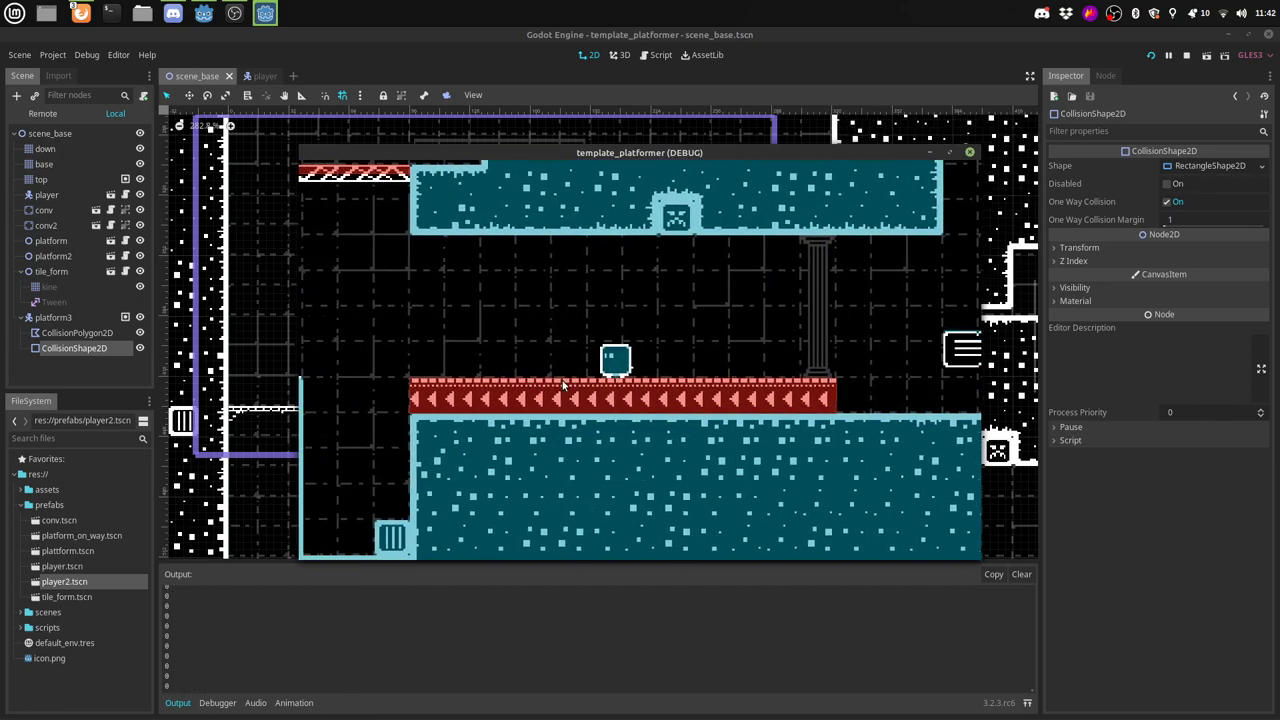
pyautogui.press('Down')
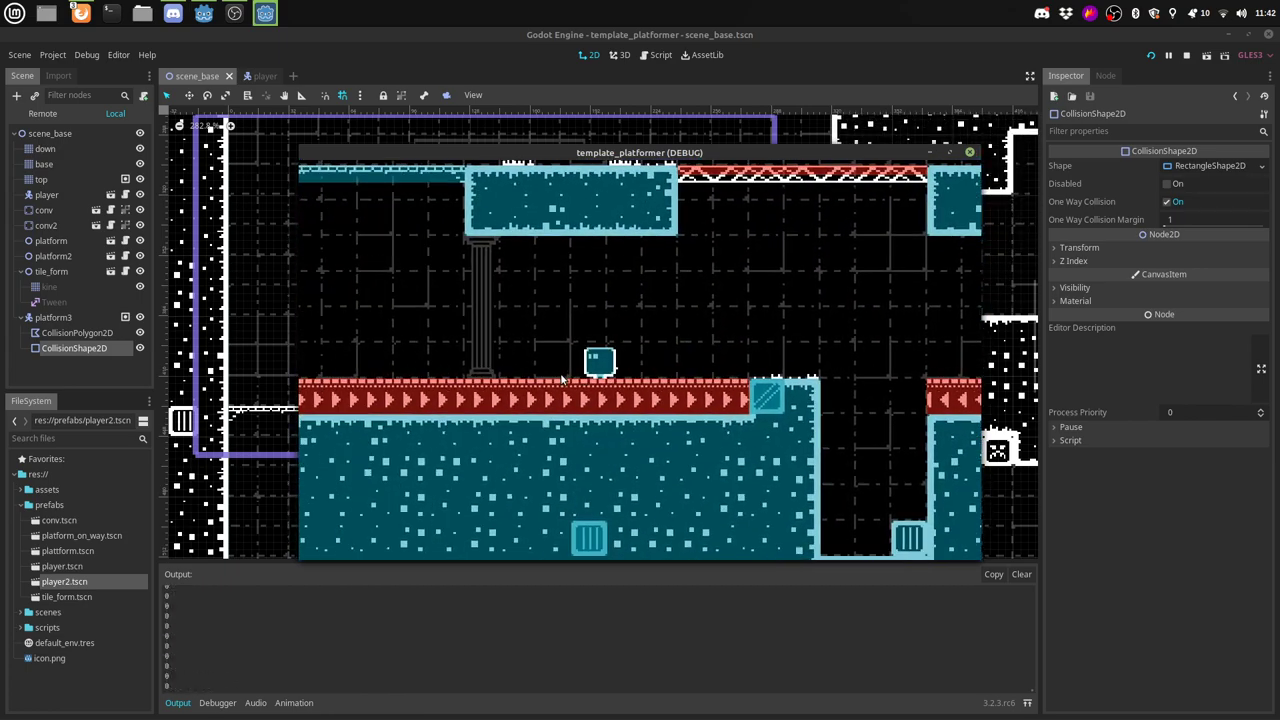
# Step: Jump up through the crusher platform and move right onto the one-way bridge over the spikes
pyautogui.press('Up')
pyautogui.press('Up')
pyautogui.press('Right')
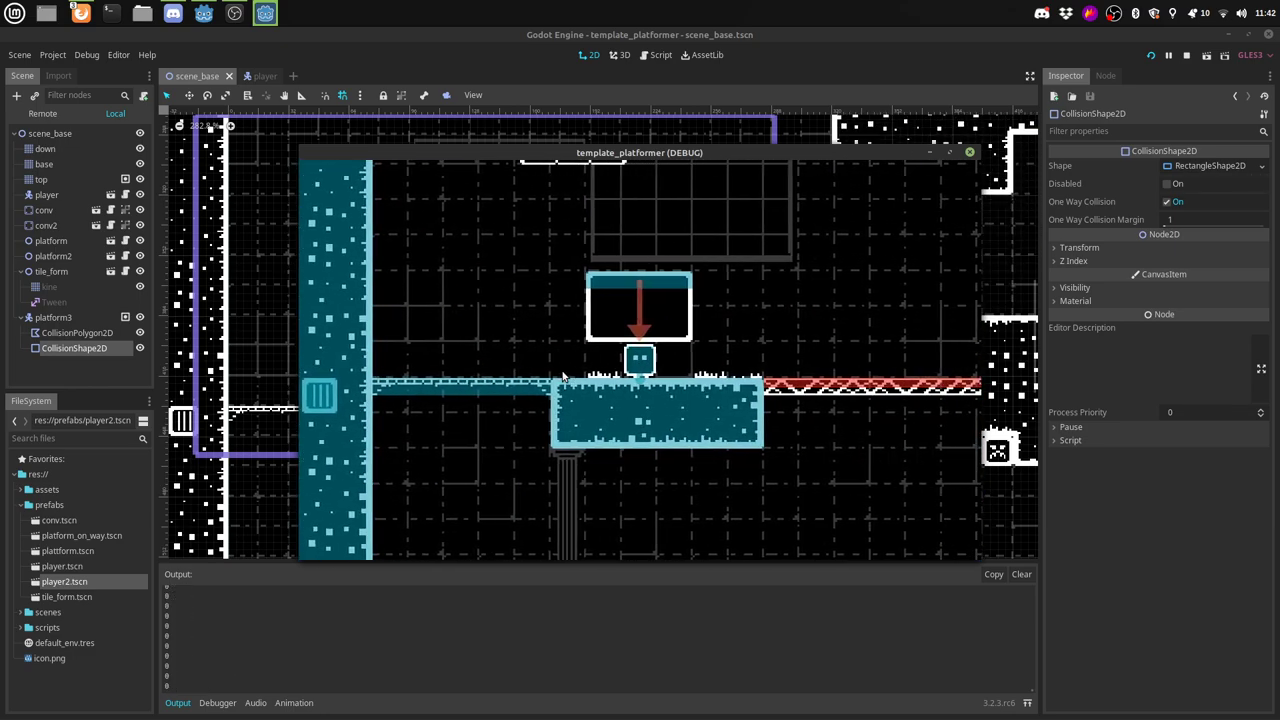
pyautogui.press('Up')
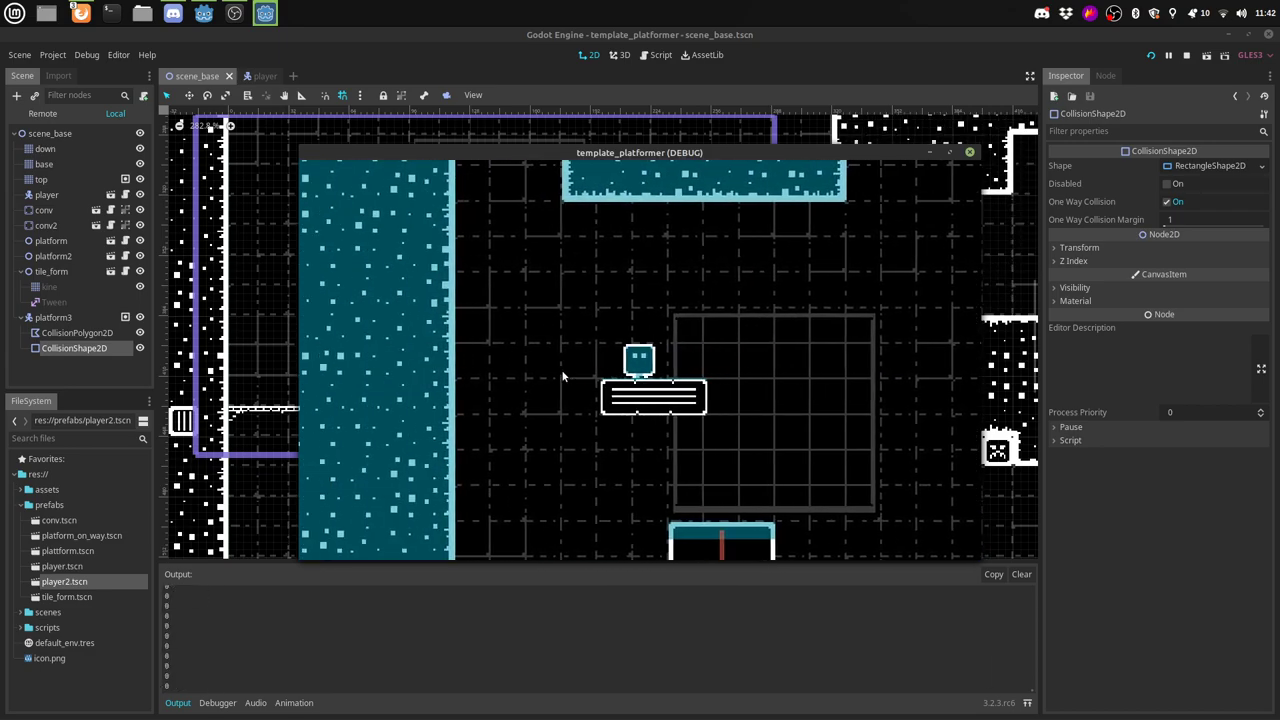
pyautogui.press('Right')
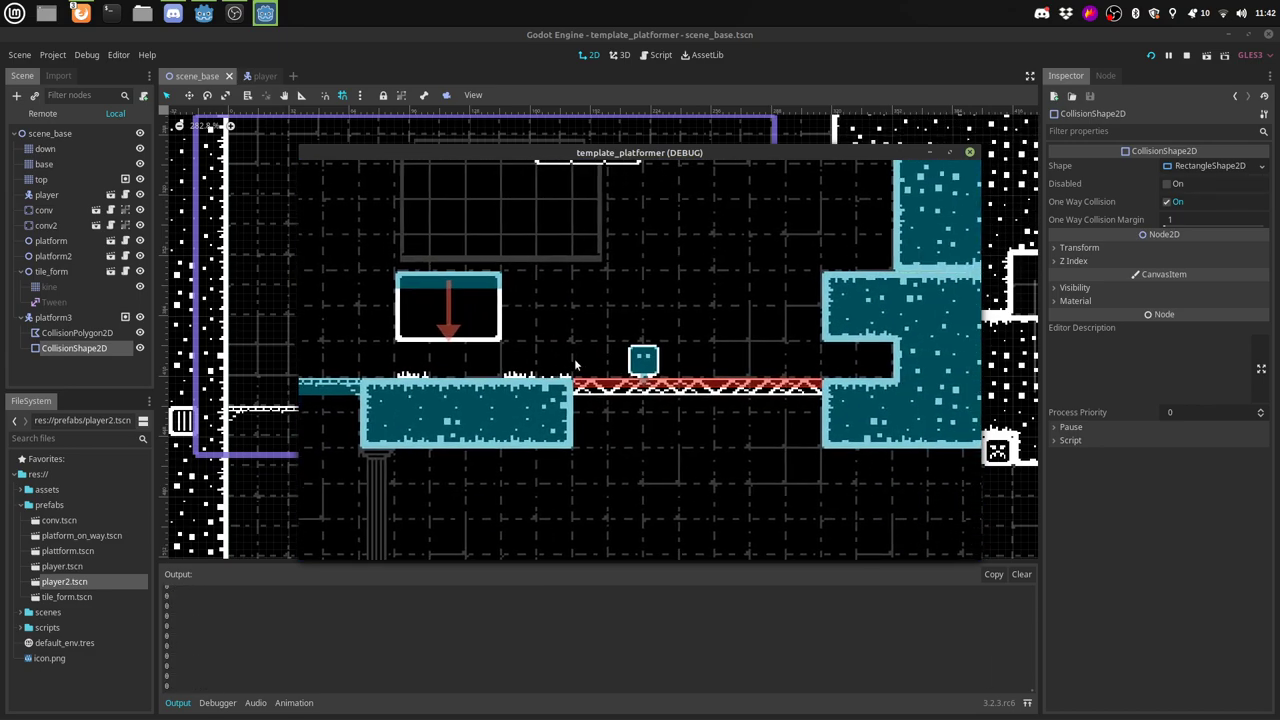